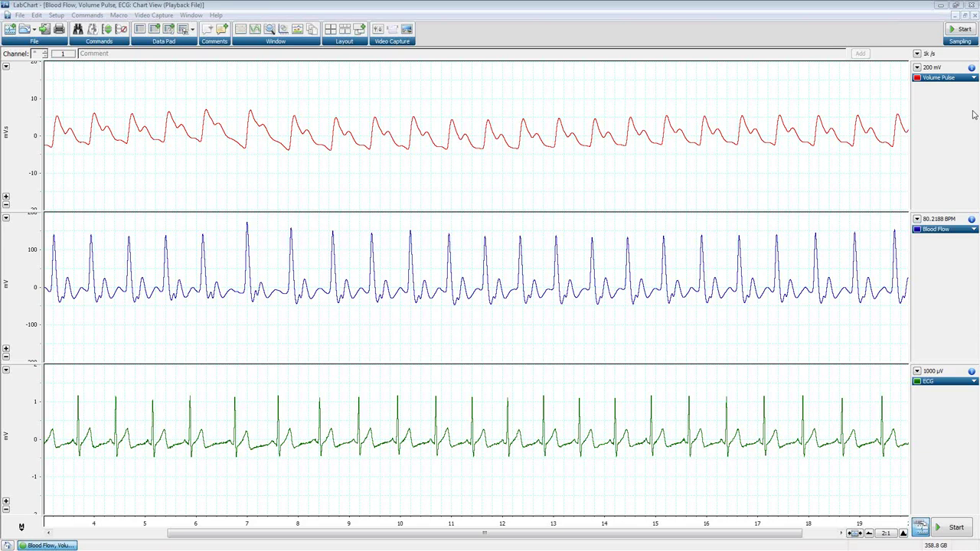
- Place the active point on successive Volume Pulse peaks one at a time, up to the peak at about 8.8 s
{"action": "mouse_move", "coordinate": [99, 80]}
{"action": "left_mouse_down"}
{"action": "mouse_move", "coordinate": [375, 142]}
{"action": "mouse_move", "coordinate": [875, 192]}
{"action": "left_mouse_up"}
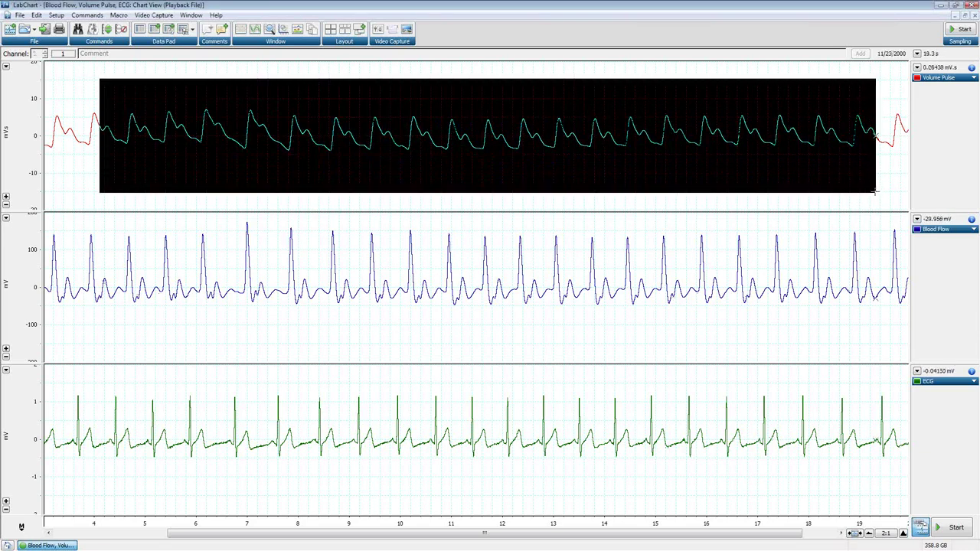
{"action": "left_click", "coordinate": [132, 110]}
{"action": "left_click", "coordinate": [169, 112]}
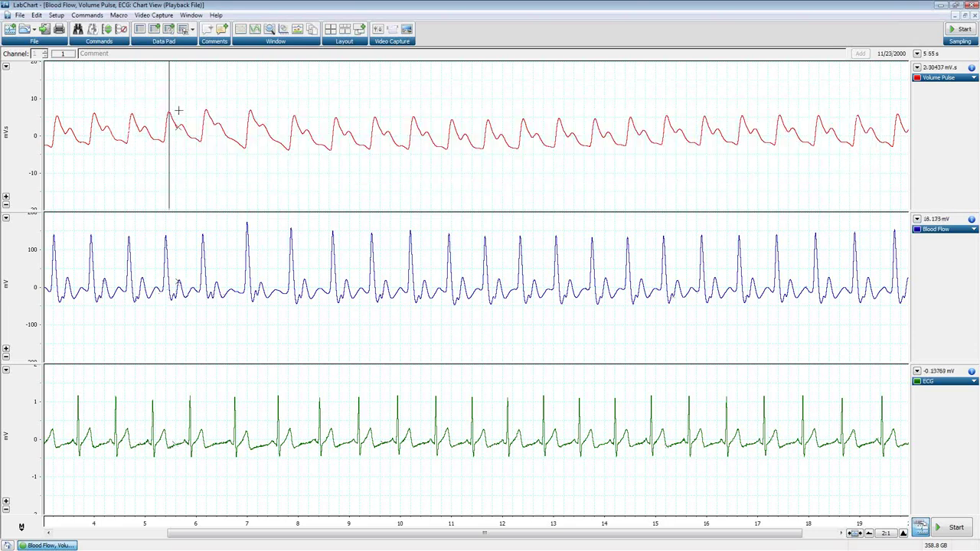
{"action": "left_click", "coordinate": [206, 111]}
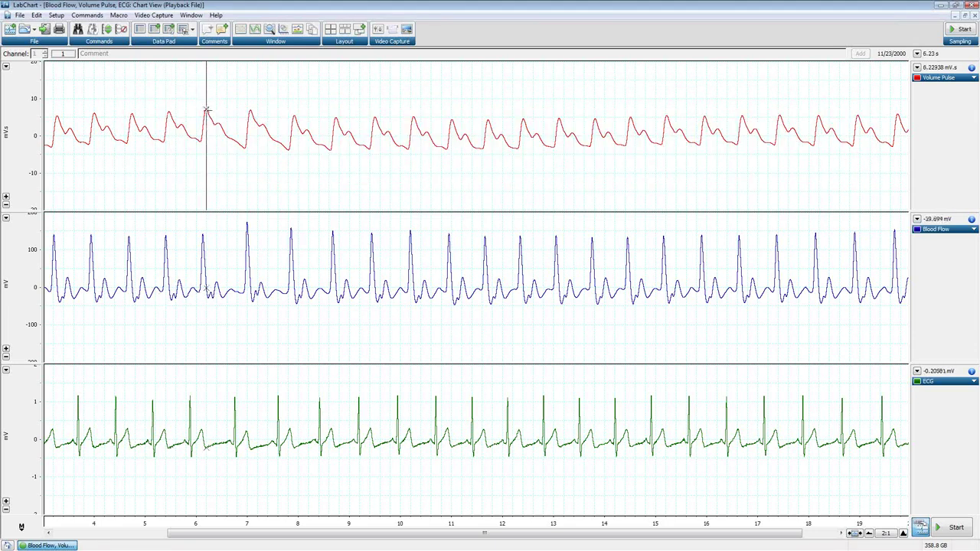
{"action": "left_click", "coordinate": [249, 109]}
{"action": "left_click", "coordinate": [293, 107]}
{"action": "left_click", "coordinate": [336, 103]}
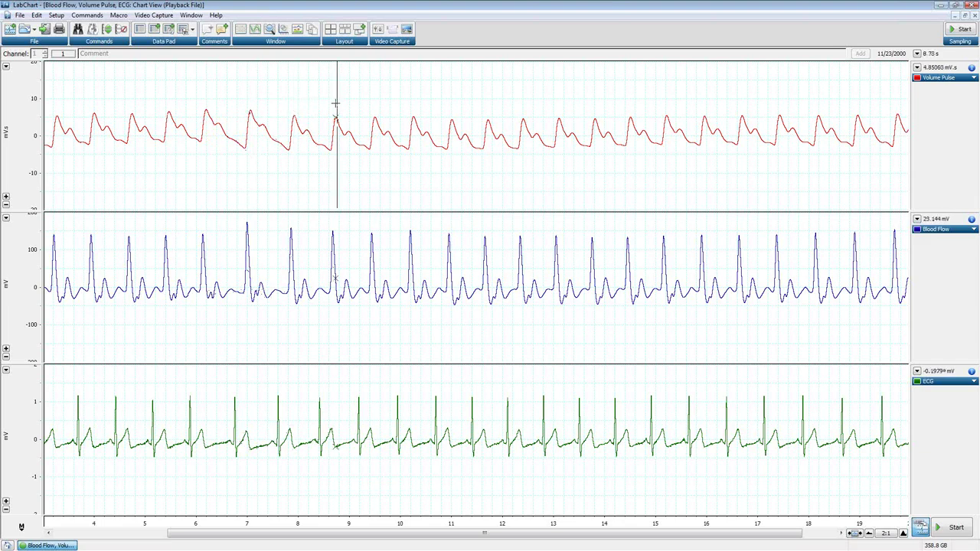
{"action": "left_click_drag", "start_coordinate": [116, 86], "coordinate": [853, 192]}
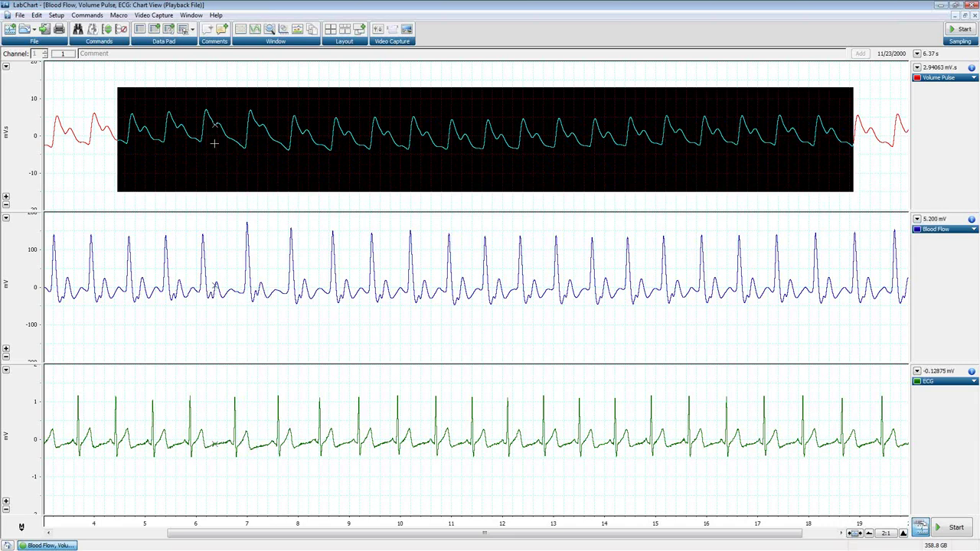
{"action": "left_click", "coordinate": [120, 17]}
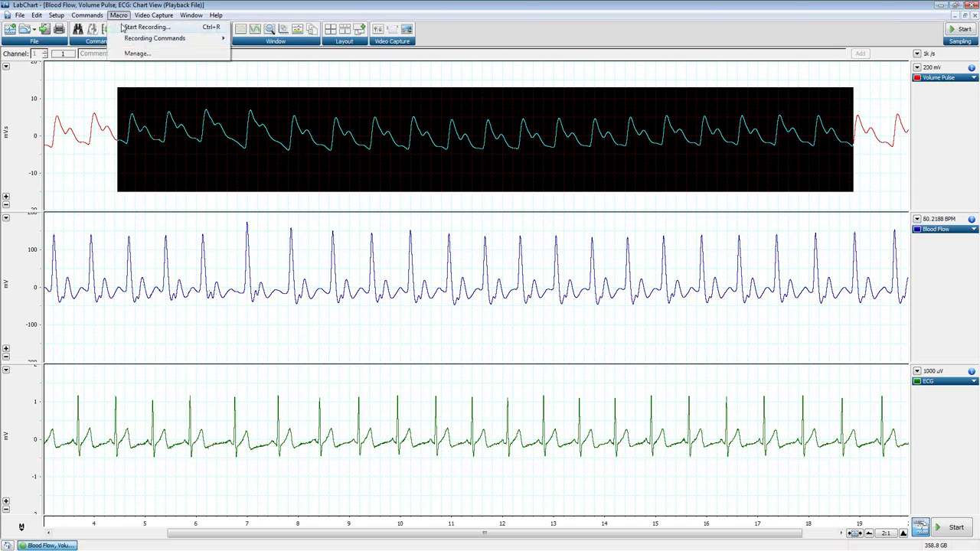
{"action": "left_click", "coordinate": [121, 28]}
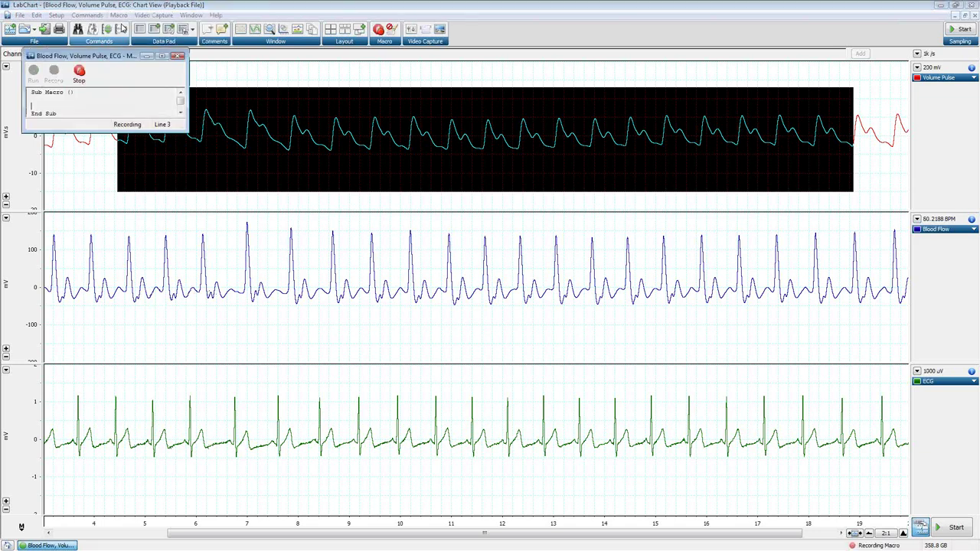
{"action": "left_click_drag", "start_coordinate": [186, 132], "coordinate": [257, 255]}
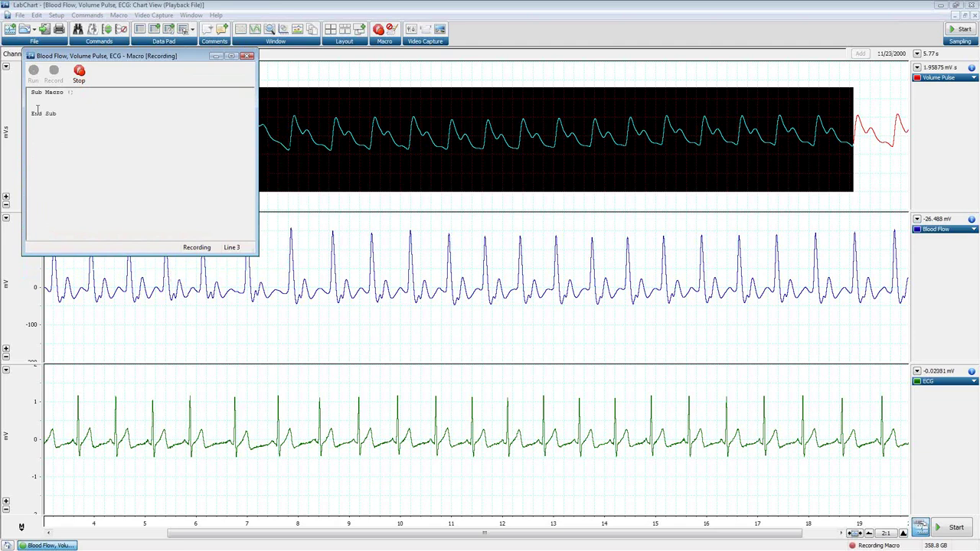
{"action": "left_click", "coordinate": [78, 71]}
{"action": "left_click", "coordinate": [118, 15]}
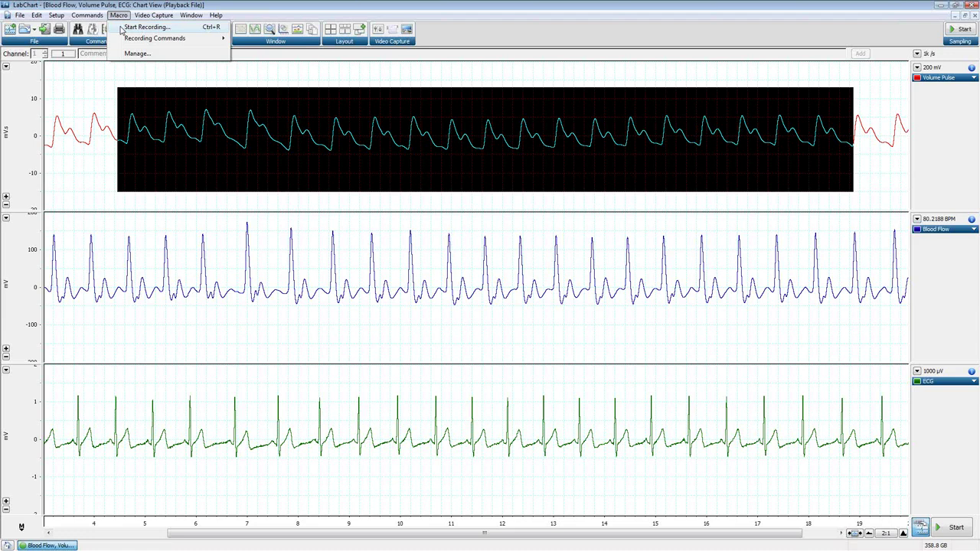
{"action": "left_click", "coordinate": [295, 141]}
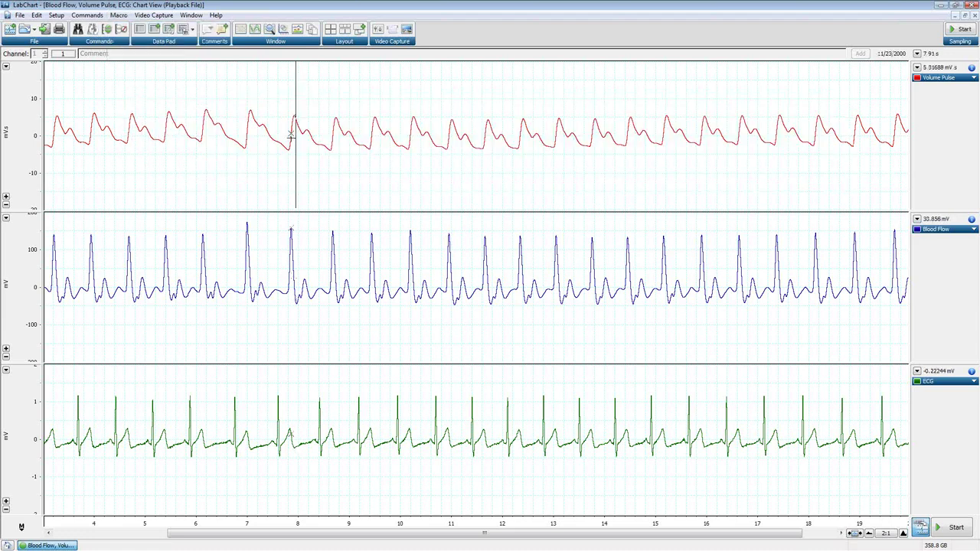
- Select the Volume Pulse data from about 5.3 to 17.4 s, start recording a macro and make its window taller
{"action": "left_click_drag", "start_coordinate": [161, 87], "coordinate": [778, 195]}
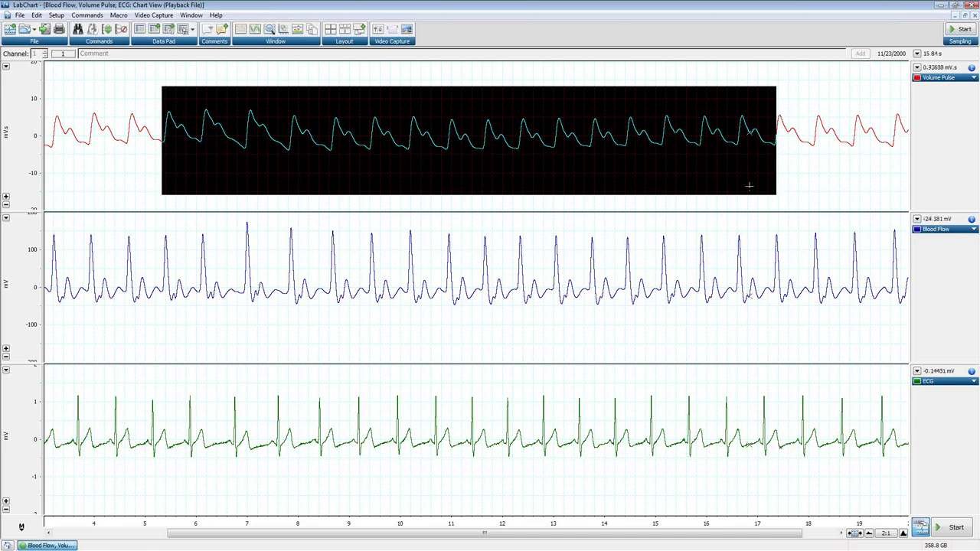
{"action": "left_click", "coordinate": [118, 15]}
{"action": "left_click", "coordinate": [128, 27]}
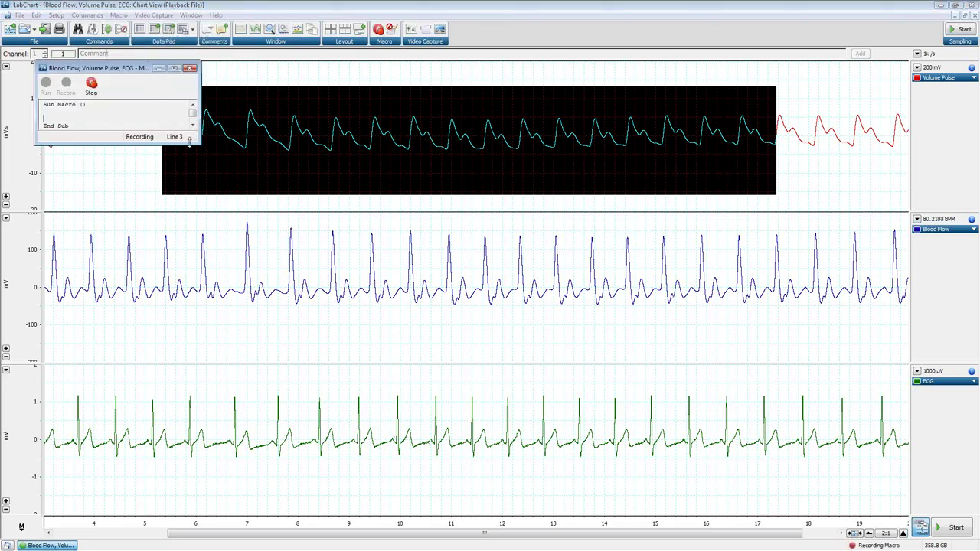
{"action": "left_click_drag", "start_coordinate": [196, 140], "coordinate": [144, 177]}
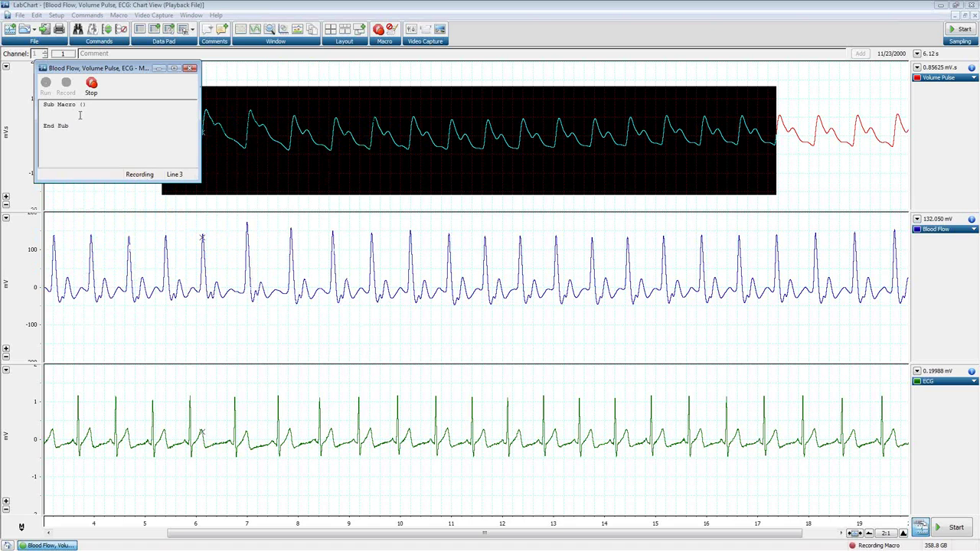
{"action": "left_click", "coordinate": [118, 16]}
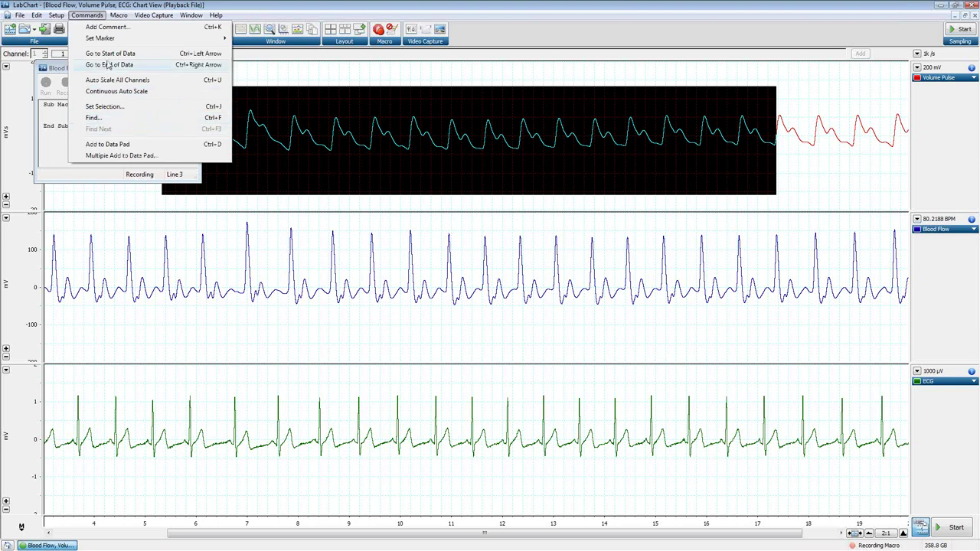
{"action": "mouse_move", "coordinate": [125, 40]}
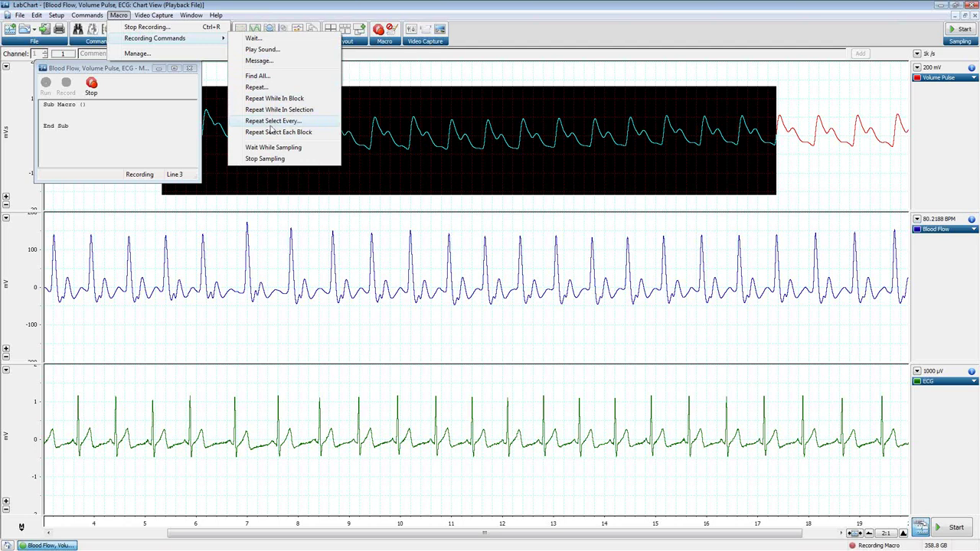
{"action": "left_click", "coordinate": [278, 78]}
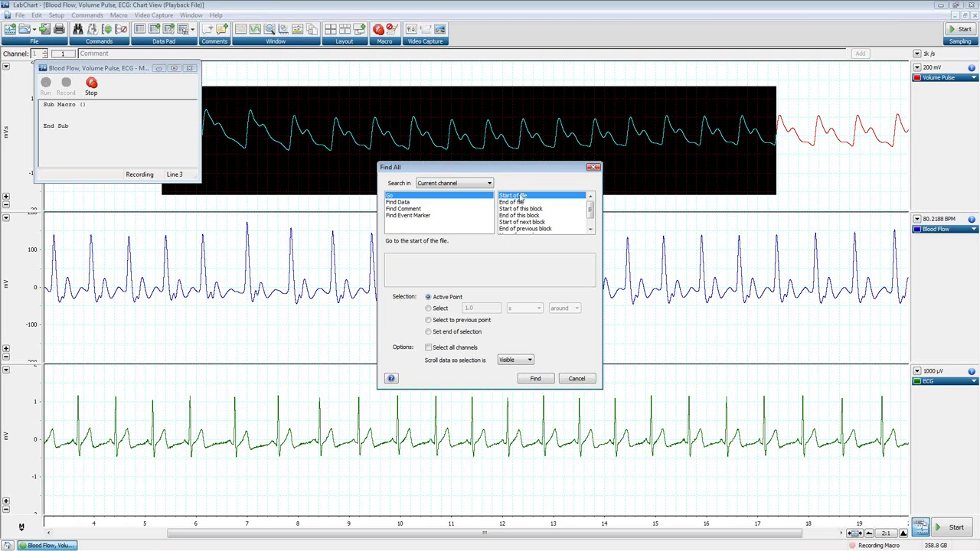
{"action": "left_click", "coordinate": [576, 379]}
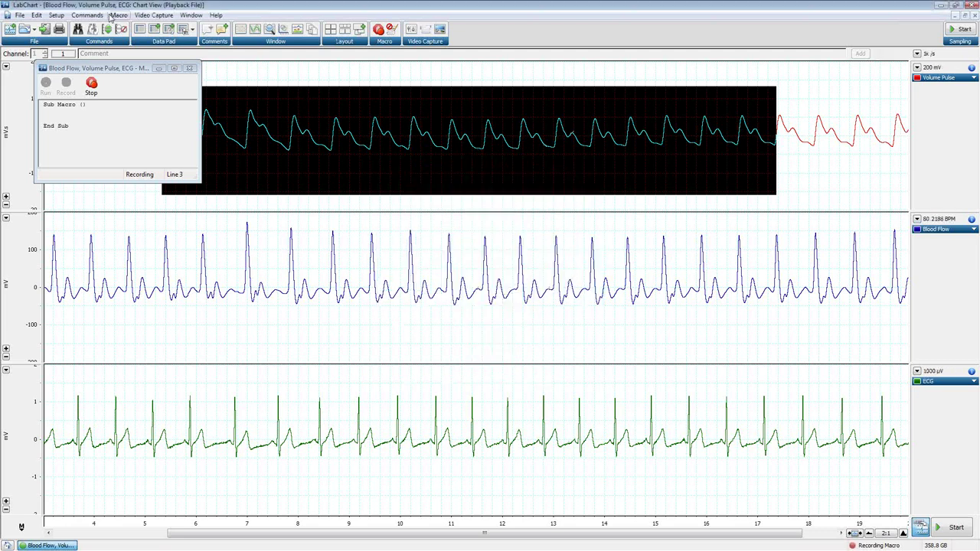
- Record a Find All command that searches Ch1: Volume Pulse for local maxima with a 5 % threshold and single point selection
{"action": "left_click", "coordinate": [119, 16]}
{"action": "mouse_move", "coordinate": [130, 40]}
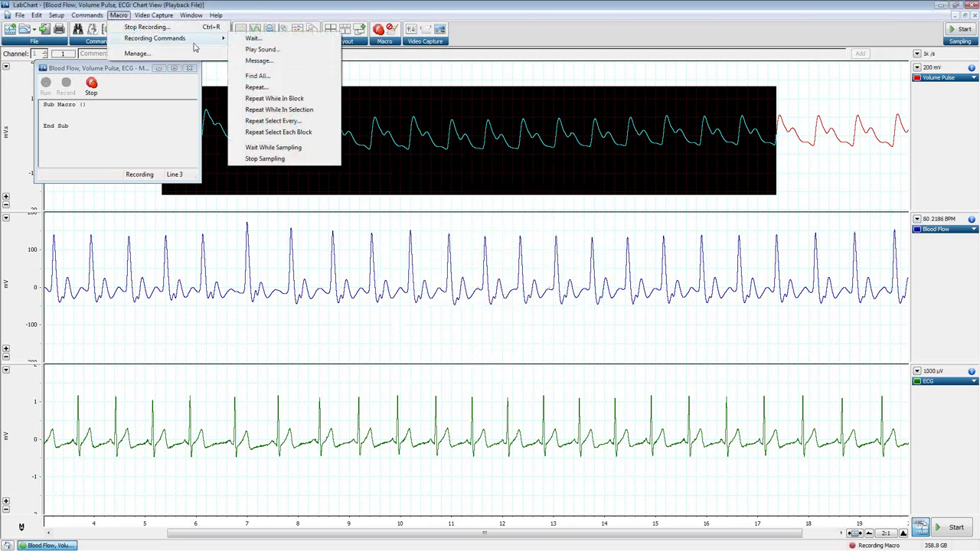
{"action": "left_click", "coordinate": [263, 80]}
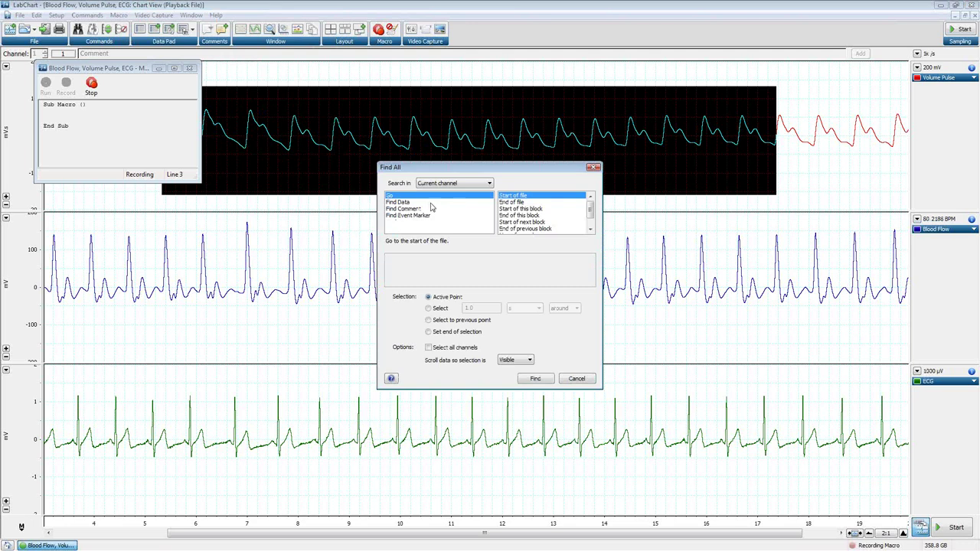
{"action": "left_click", "coordinate": [425, 203]}
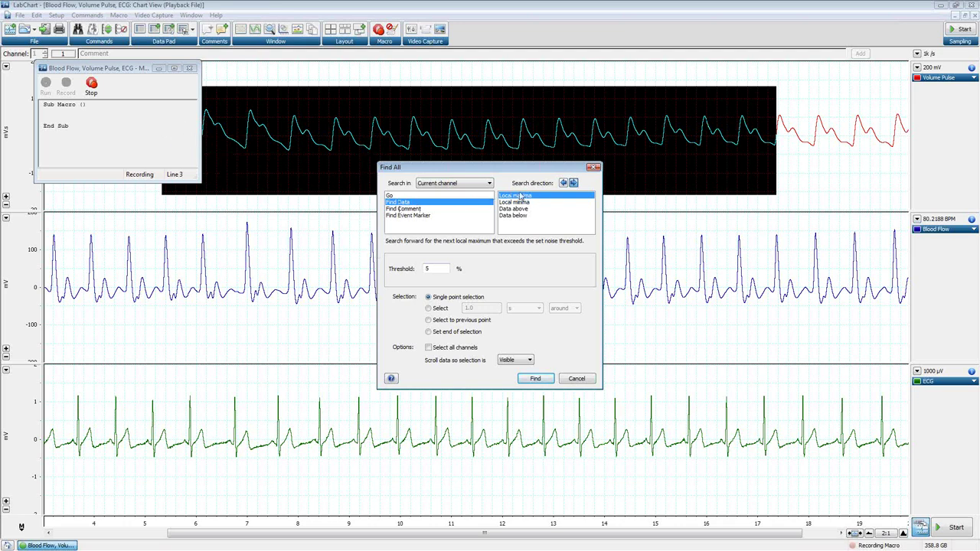
{"action": "left_click", "coordinate": [467, 185]}
{"action": "left_click", "coordinate": [462, 200]}
{"action": "left_click", "coordinate": [534, 379]}
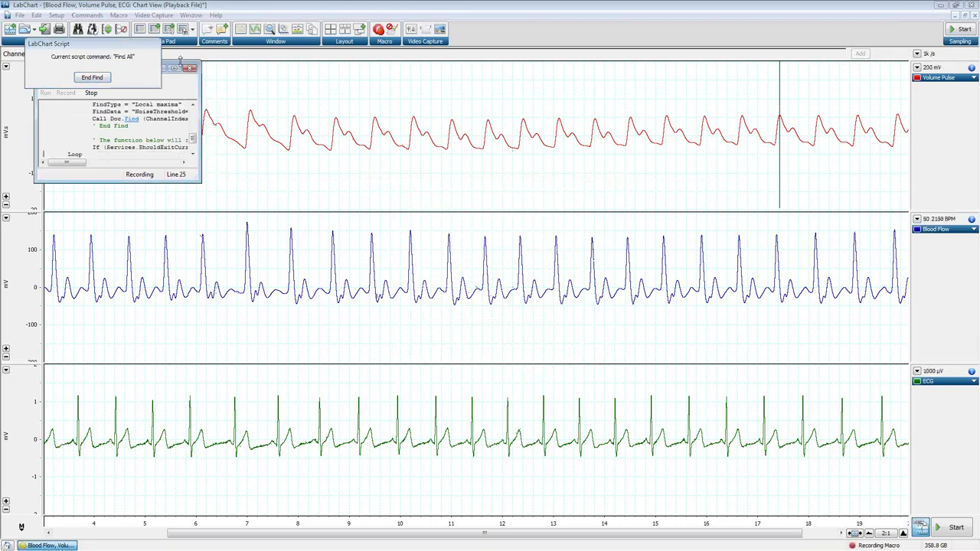
- Move and enlarge the macro window to examine the recorded Find All code, close it and discard the macro
{"action": "left_click_drag", "start_coordinate": [198, 60], "coordinate": [320, 60]}
{"action": "left_click_drag", "start_coordinate": [257, 74], "coordinate": [339, 156]}
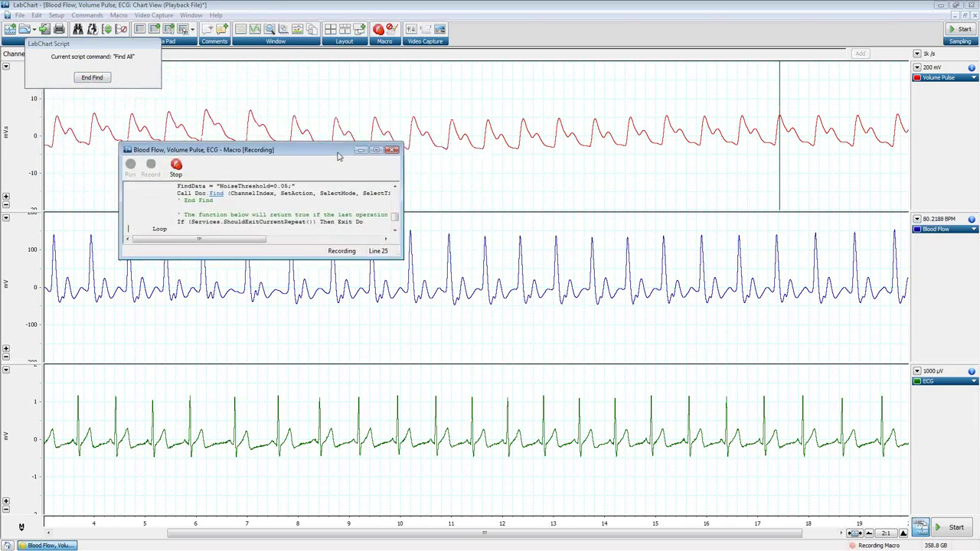
{"action": "left_click_drag", "start_coordinate": [399, 257], "coordinate": [689, 491]}
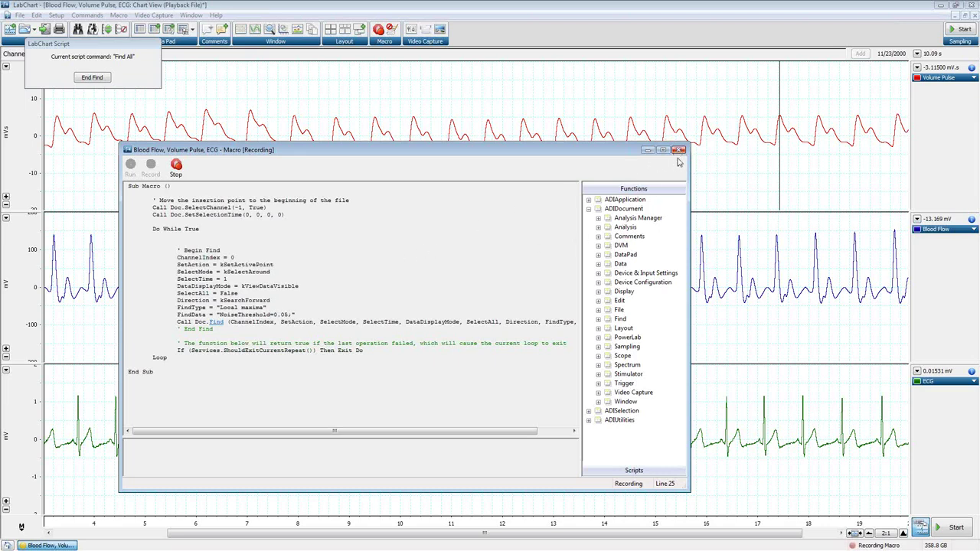
{"action": "left_click", "coordinate": [679, 150]}
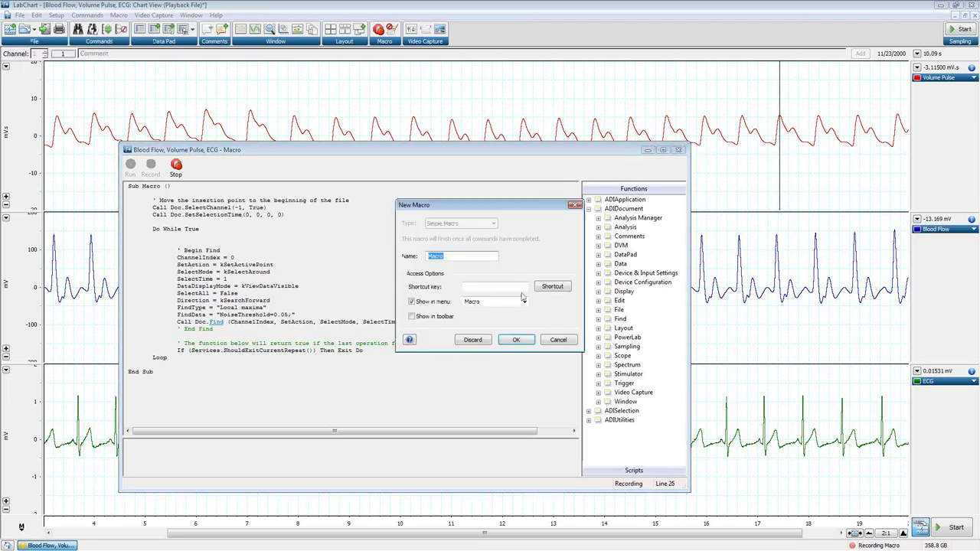
{"action": "left_click", "coordinate": [470, 342]}
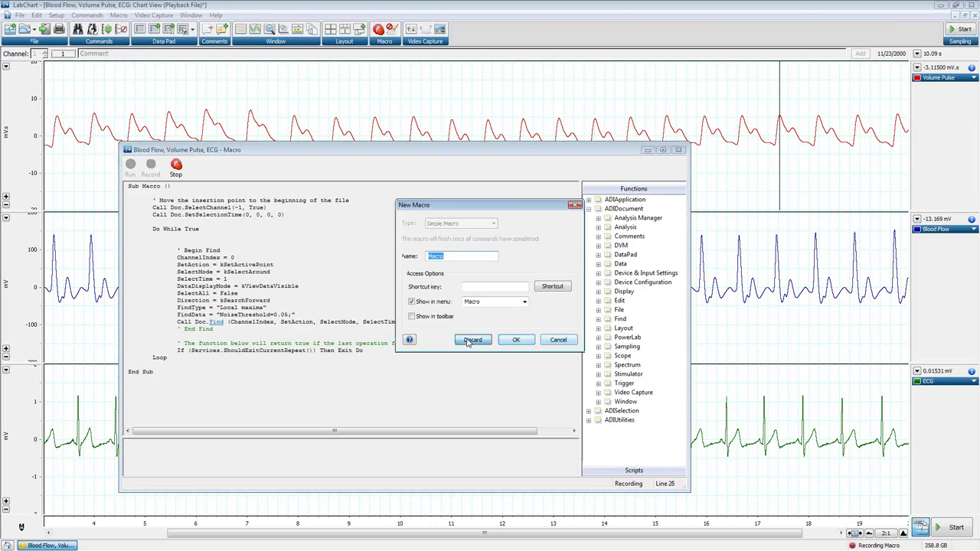
- Select the Volume Pulse data from about 5.0 to 16.9 s and start recording a new macro
{"action": "left_click_drag", "start_coordinate": [145, 94], "coordinate": [754, 189]}
{"action": "left_click", "coordinate": [119, 14]}
{"action": "left_click", "coordinate": [120, 28]}
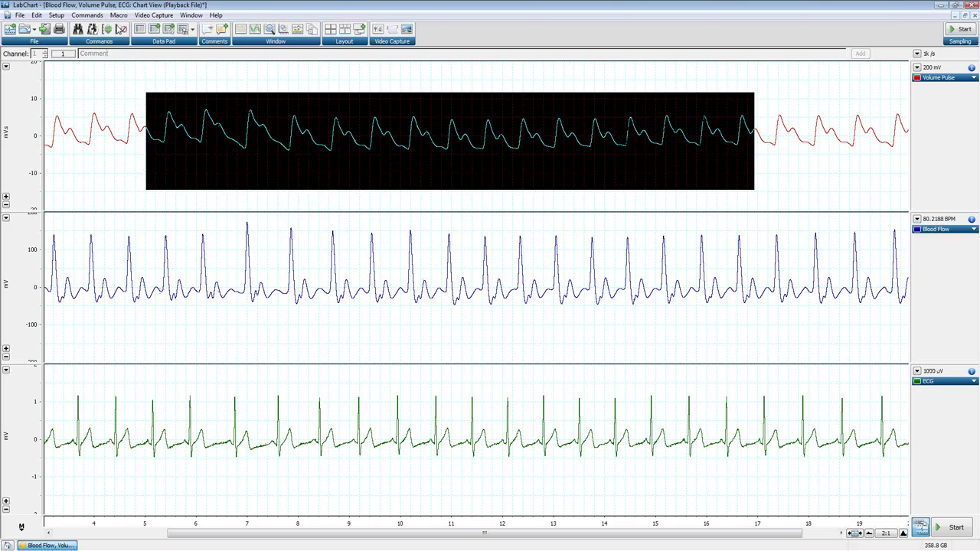
- Record a Find All command for local maxima in Ch1: Volume Pulse with a 5 % threshold and single point selection
{"action": "left_click", "coordinate": [118, 14]}
{"action": "mouse_move", "coordinate": [176, 38]}
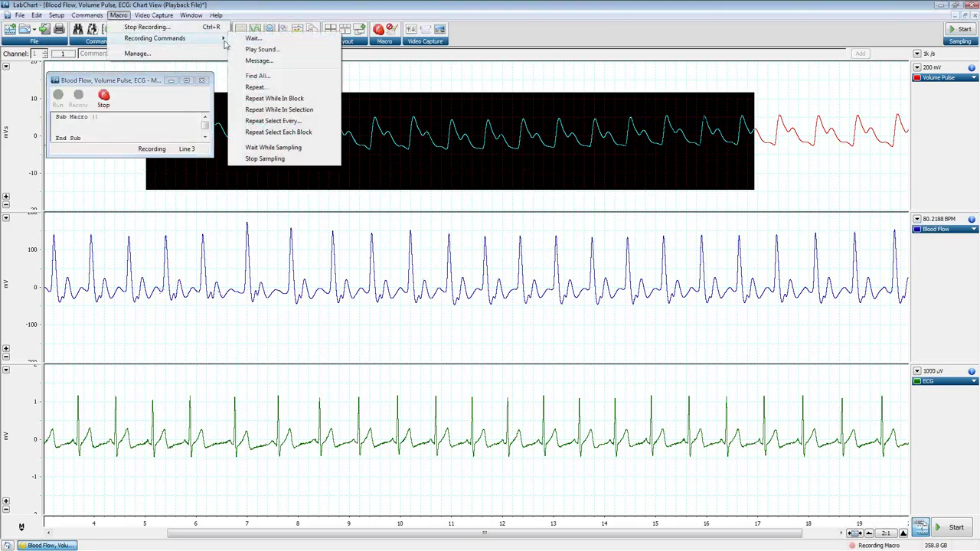
{"action": "left_click", "coordinate": [263, 77]}
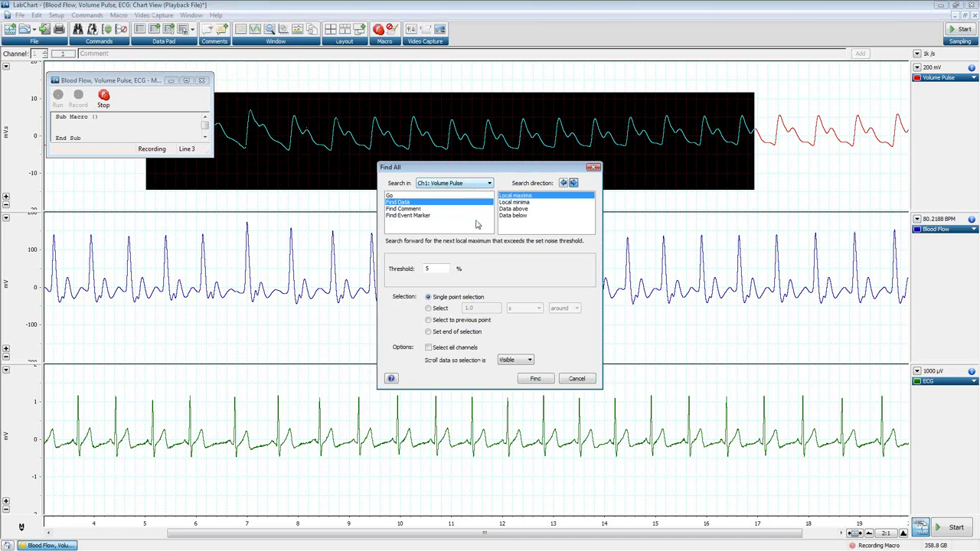
{"action": "key", "text": "Tab"}
{"action": "left_click", "coordinate": [534, 379]}
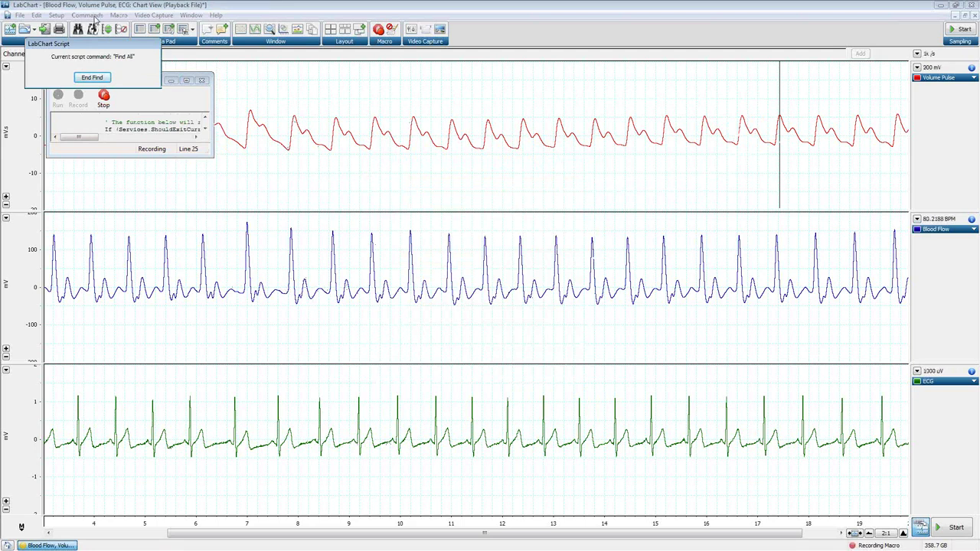
- Record adding the comment "Peak" at the selection on the Volume Pulse channel, and end the Find All loop
{"action": "left_click", "coordinate": [87, 15]}
{"action": "left_click", "coordinate": [95, 29]}
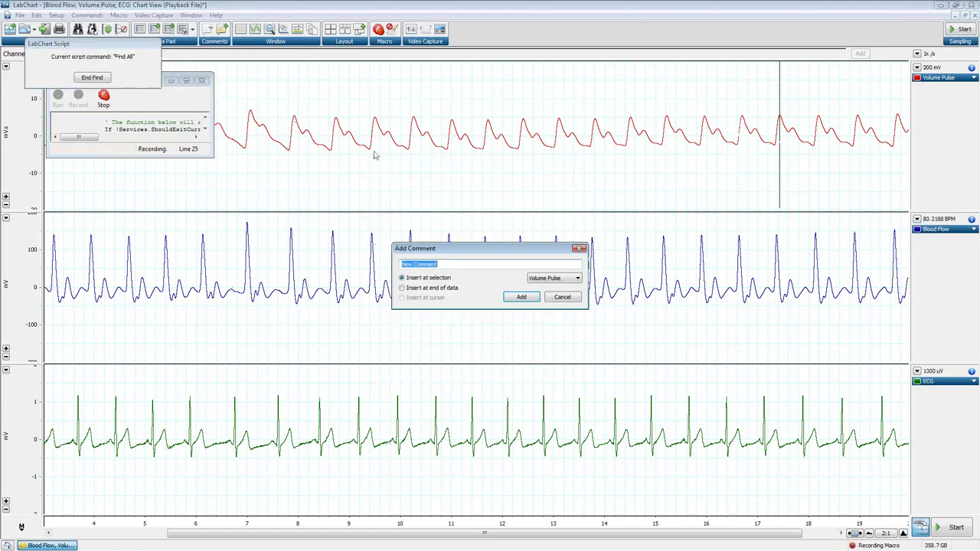
{"action": "type", "text": "Peak"}
{"action": "left_click", "coordinate": [521, 301]}
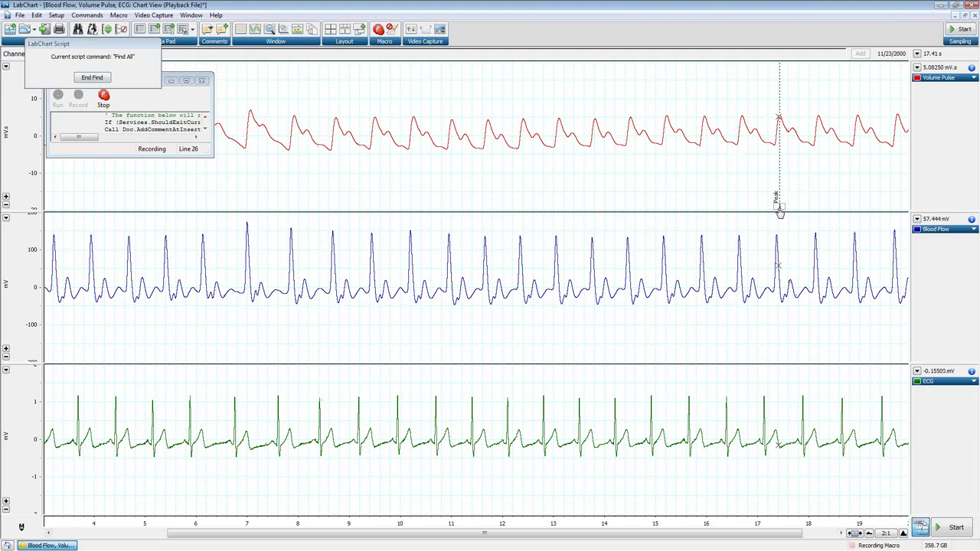
{"action": "left_click", "coordinate": [85, 77]}
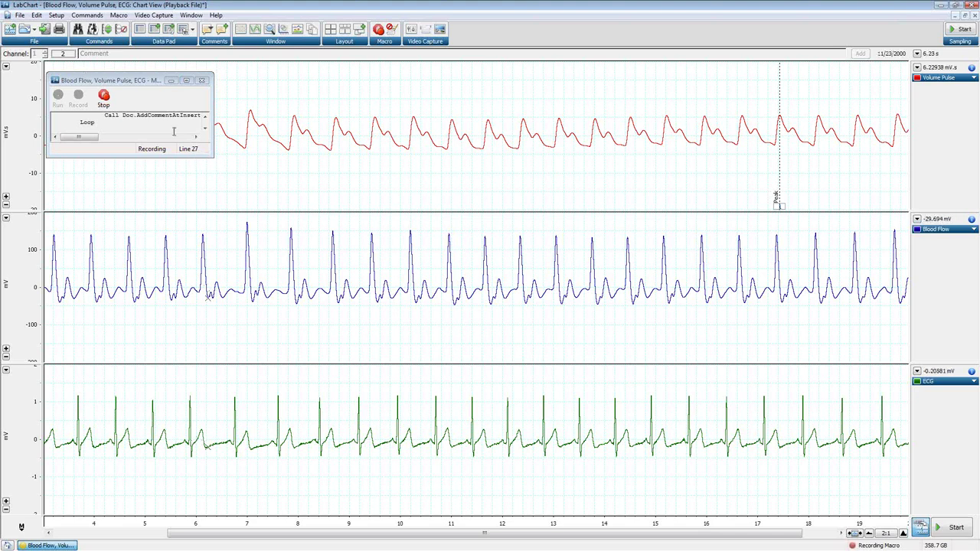
- Stop recording, save the macro as Find Peaks with access from the Macro menu and toolbar, and review its code
{"action": "left_click", "coordinate": [104, 100]}
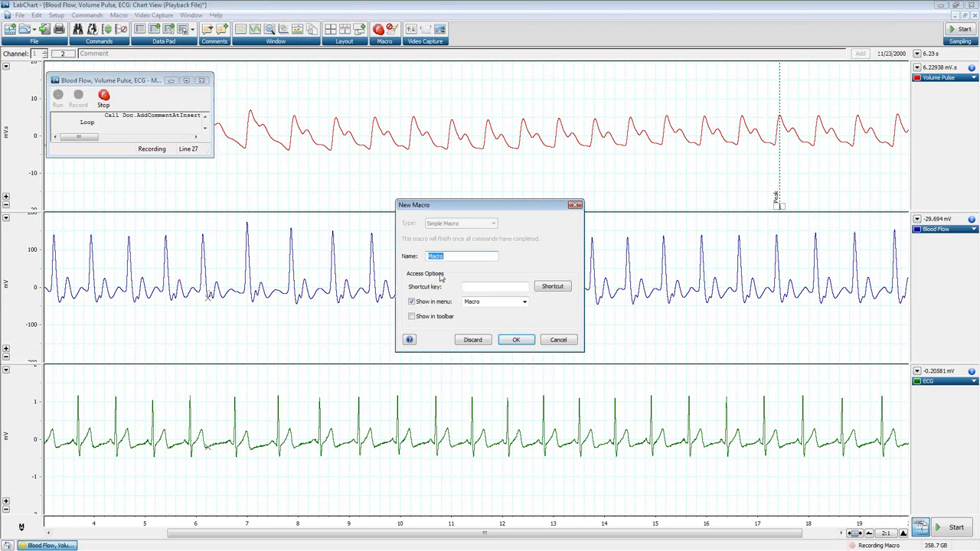
{"action": "type", "text": "Find Peaks"}
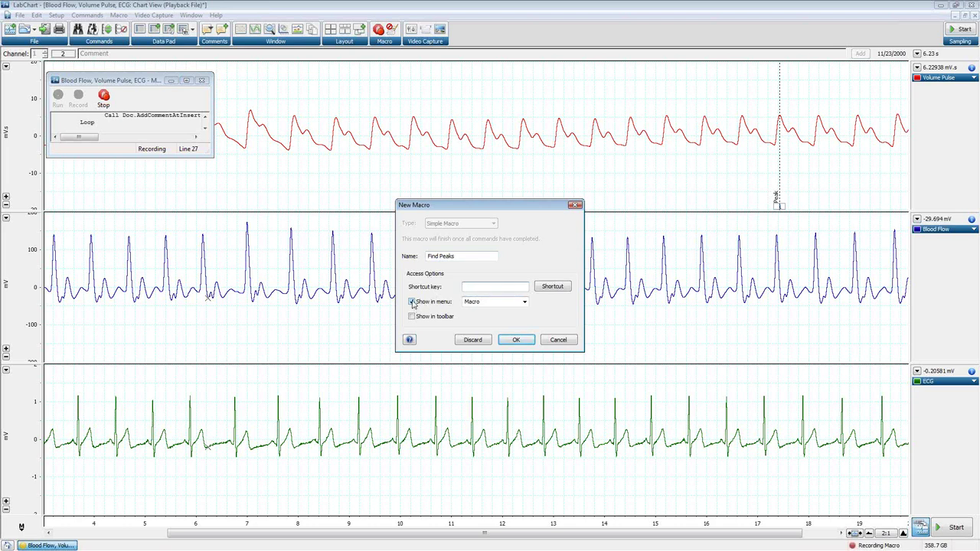
{"action": "left_click", "coordinate": [525, 302]}
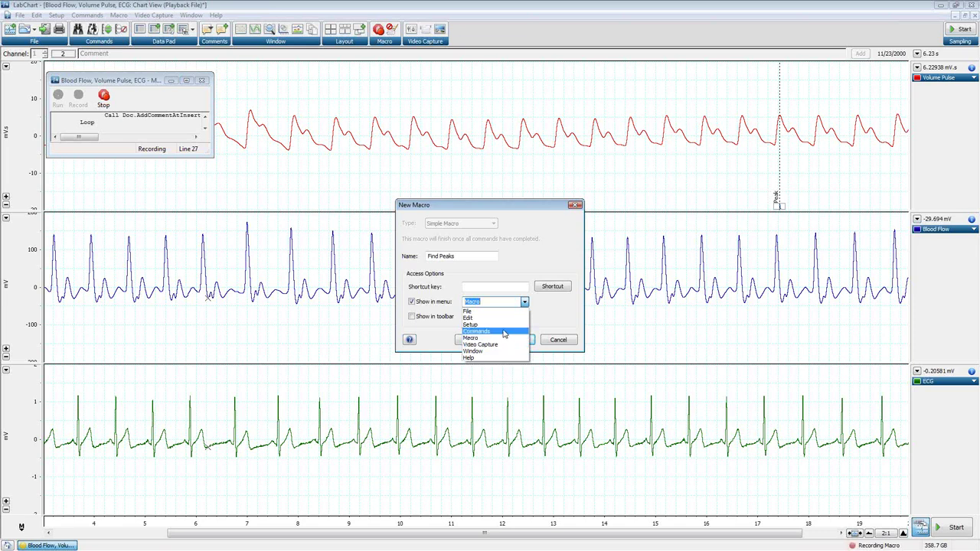
{"action": "left_click", "coordinate": [524, 301]}
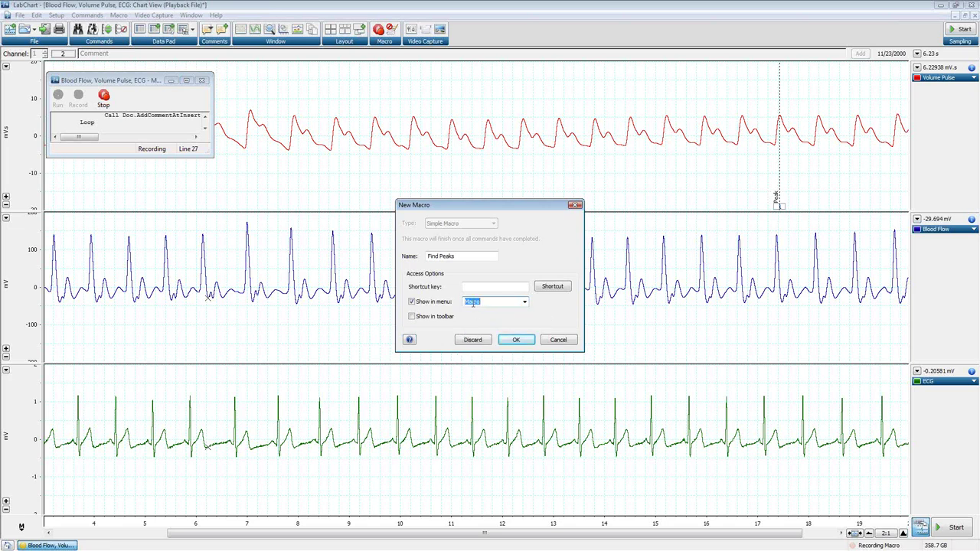
{"action": "left_click", "coordinate": [411, 317]}
{"action": "left_click", "coordinate": [515, 339]}
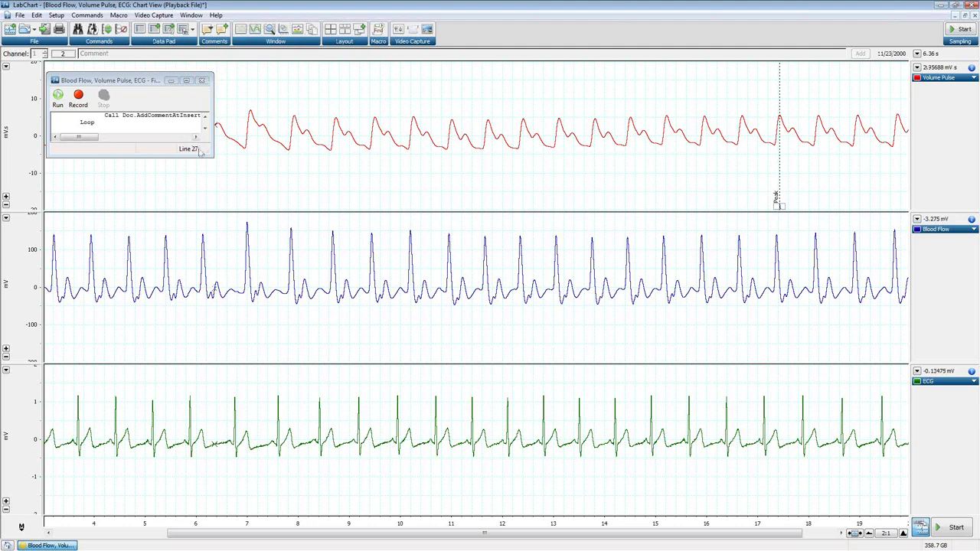
{"action": "left_click_drag", "start_coordinate": [212, 155], "coordinate": [632, 457]}
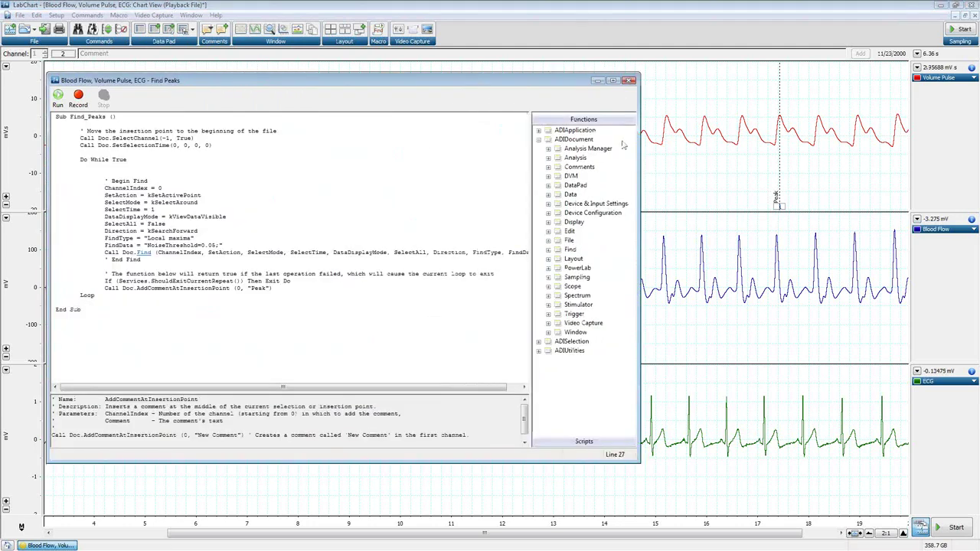
{"action": "left_click", "coordinate": [629, 81]}
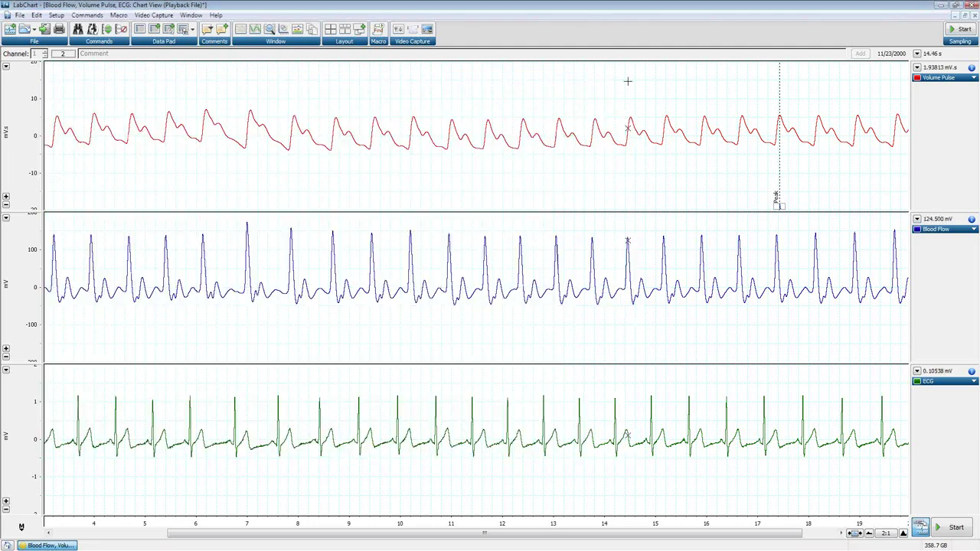
- Select the Volume Pulse data from about 5.2 to 17.3 s, run the Find Peaks macro and review the comments across the trace
{"action": "left_click", "coordinate": [116, 17]}
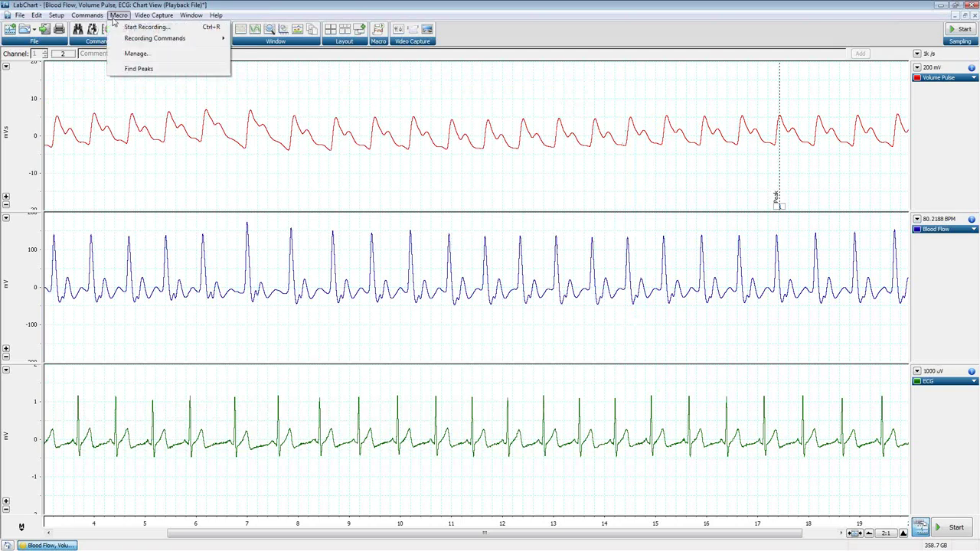
{"action": "left_click", "coordinate": [139, 68]}
{"action": "left_click_drag", "start_coordinate": [157, 75], "coordinate": [770, 196]}
{"action": "left_click", "coordinate": [120, 16]}
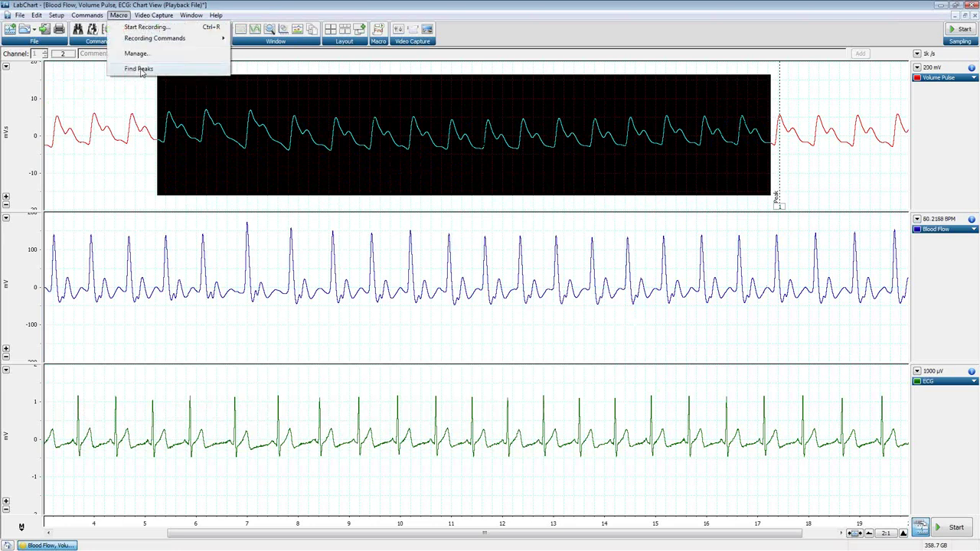
{"action": "left_click", "coordinate": [140, 69]}
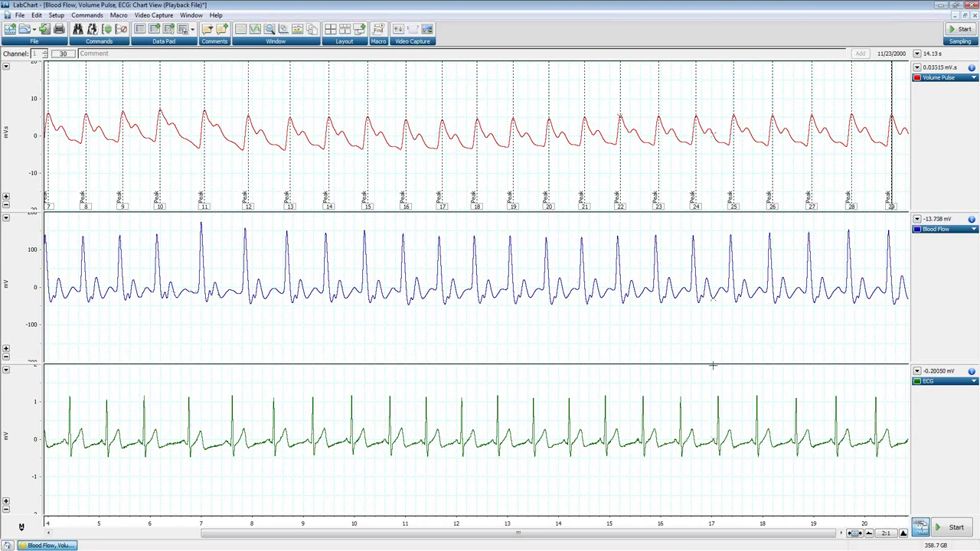
{"action": "left_click", "coordinate": [869, 533]}
{"action": "left_click", "coordinate": [868, 533]}
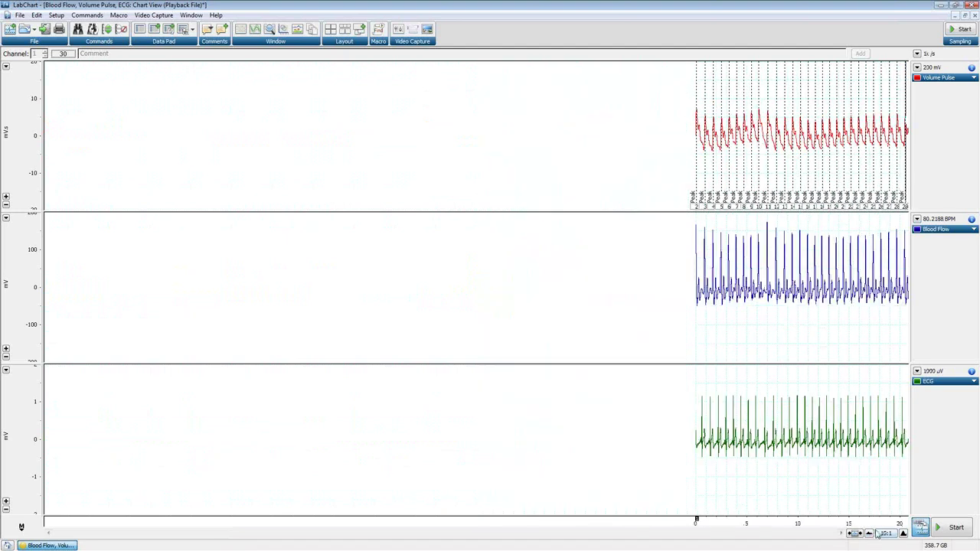
{"action": "left_click", "coordinate": [902, 532]}
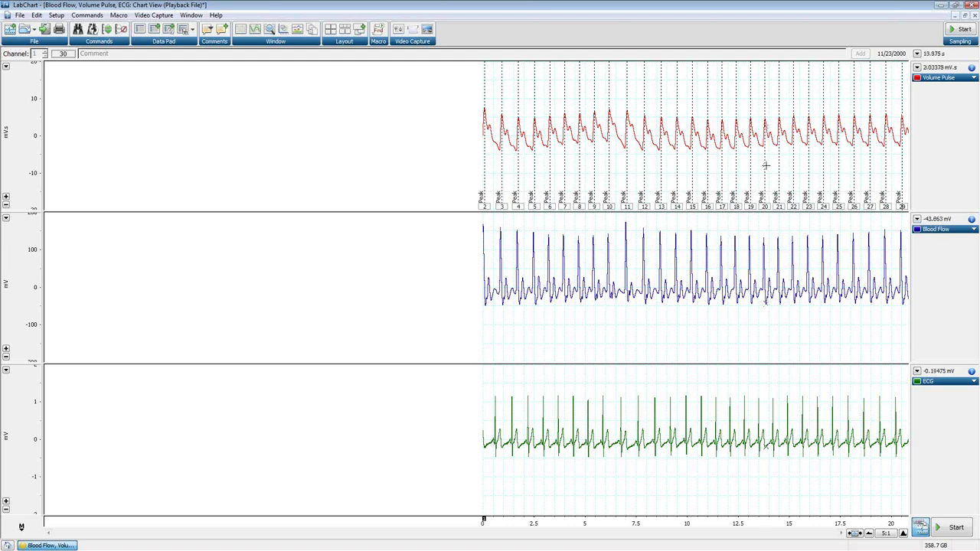
- Start recording a new macro and view the Repeat command's repeat count setting, cancelling without recording it
{"action": "left_click", "coordinate": [119, 15]}
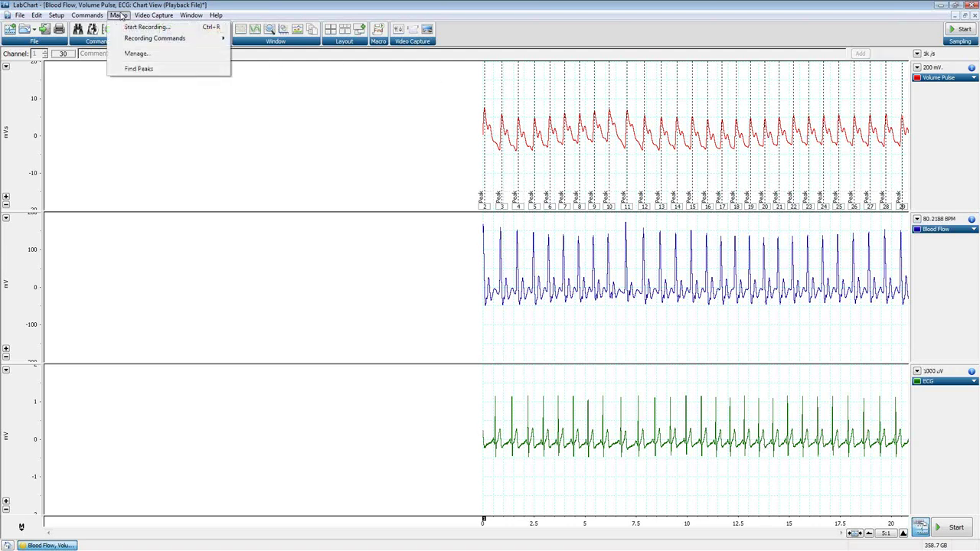
{"action": "mouse_move", "coordinate": [129, 39]}
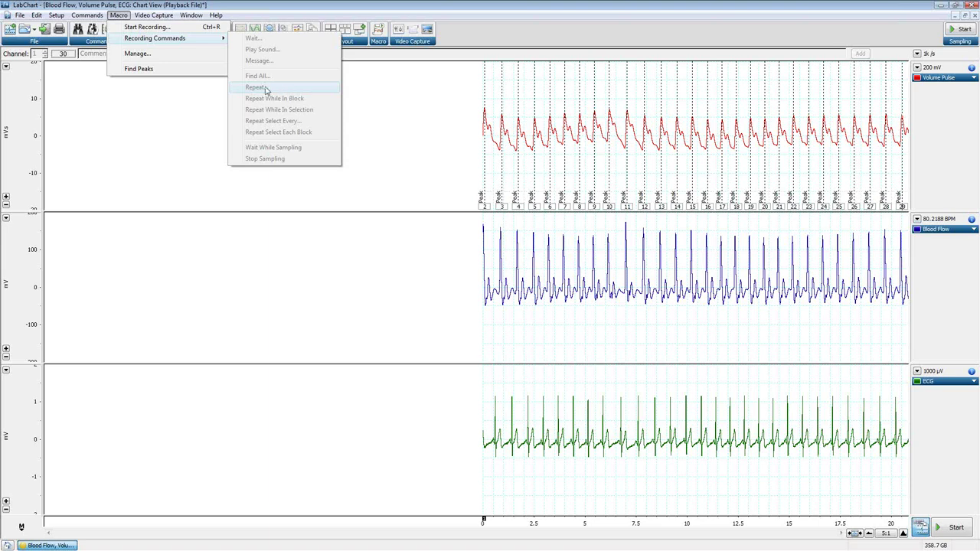
{"action": "left_click", "coordinate": [175, 27]}
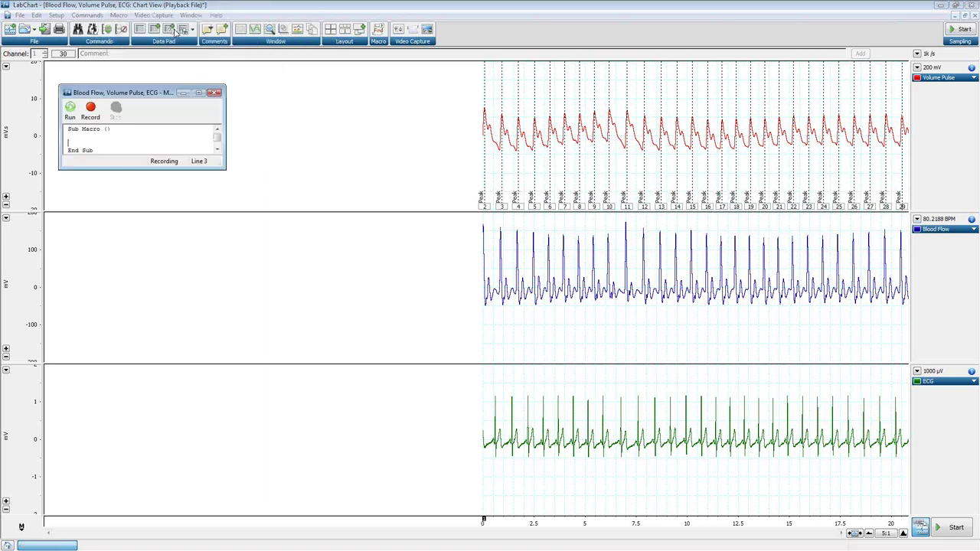
{"action": "left_click", "coordinate": [120, 16]}
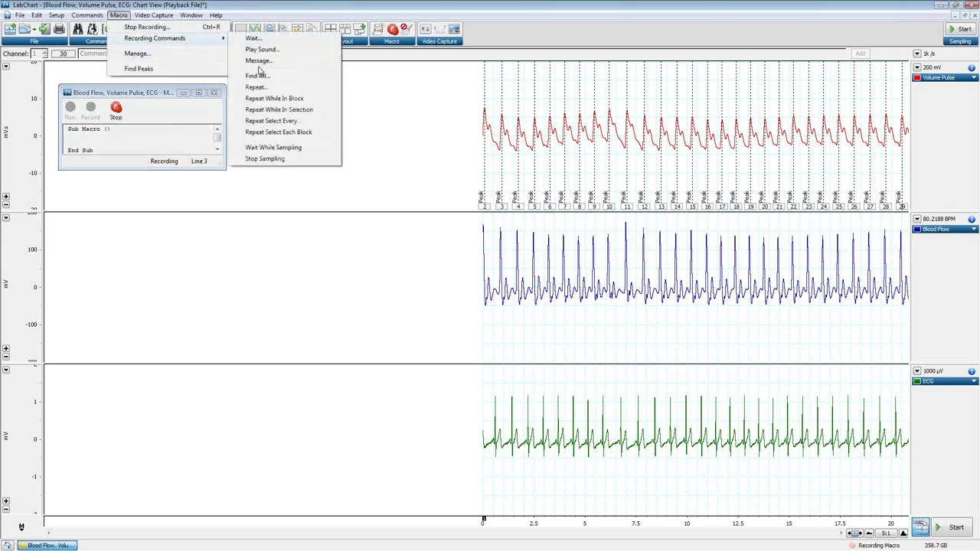
{"action": "left_click", "coordinate": [263, 87]}
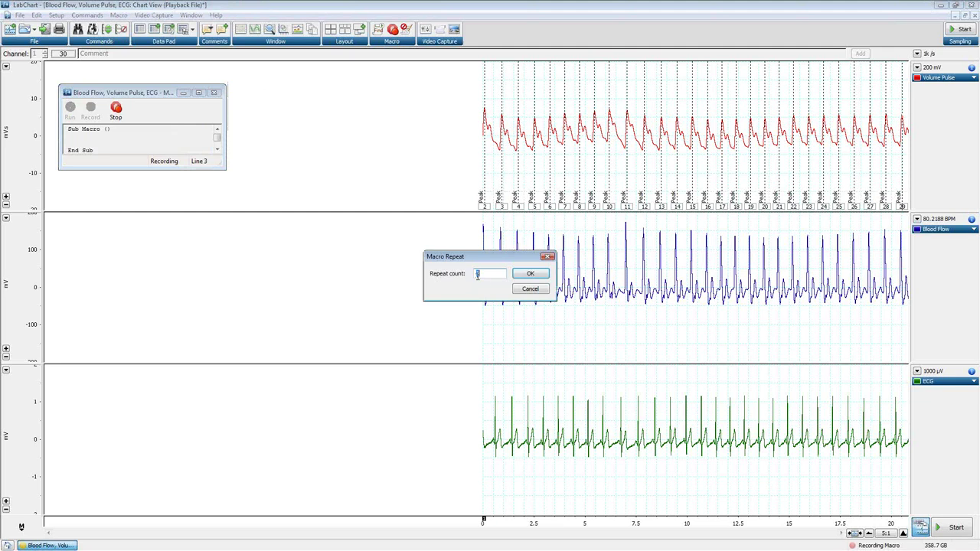
{"action": "left_click", "coordinate": [526, 290]}
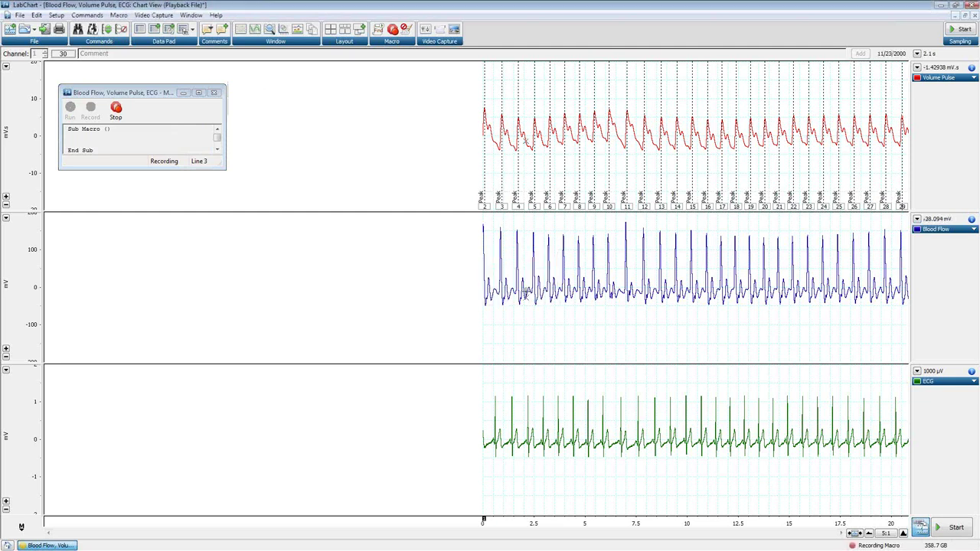
- Record a Repeat While In Block loop in the new macro and end the repeat
{"action": "left_click", "coordinate": [119, 15]}
{"action": "mouse_move", "coordinate": [149, 38]}
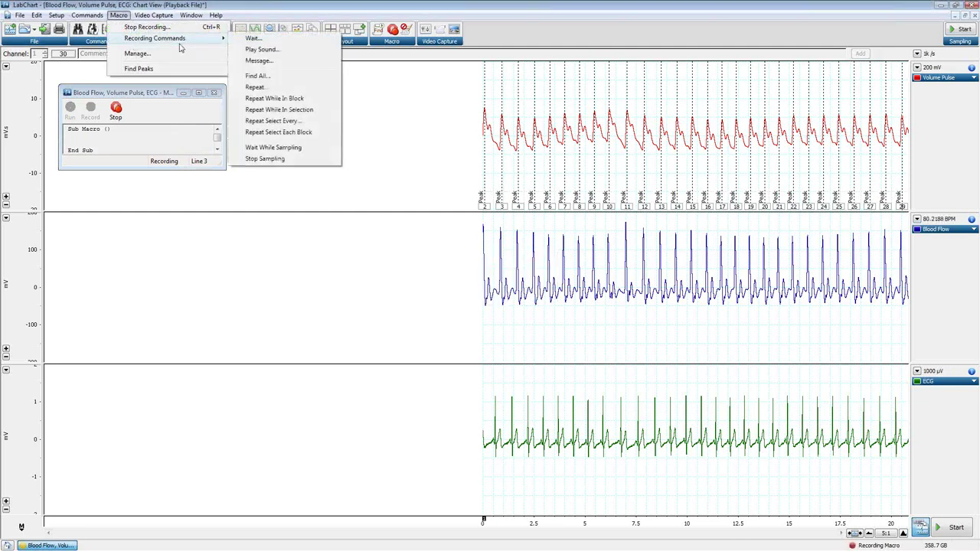
{"action": "left_click", "coordinate": [260, 98]}
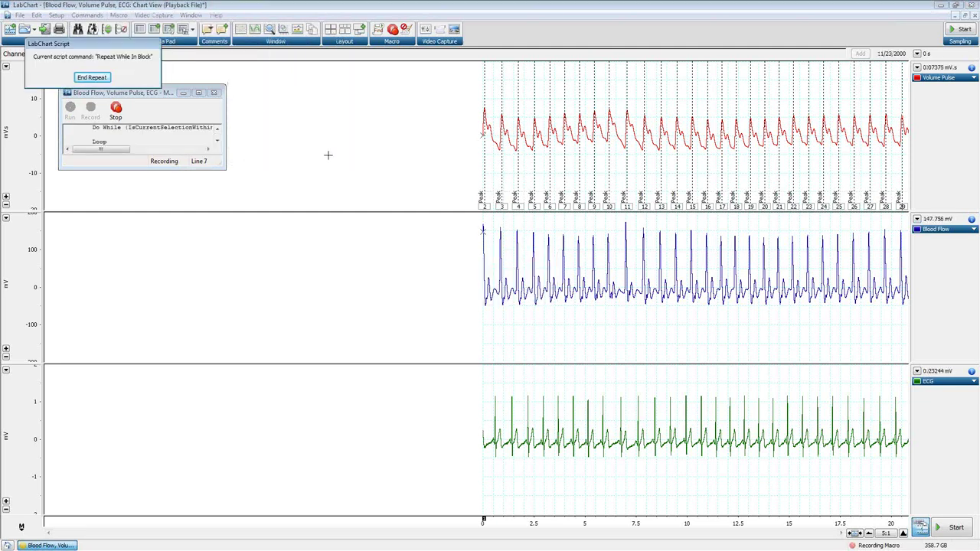
{"action": "left_click", "coordinate": [92, 77]}
- Record a Repeat While In Selection command and a selection of the Volume Pulse data from about 2.1 to 17.7 s
{"action": "left_click", "coordinate": [118, 16]}
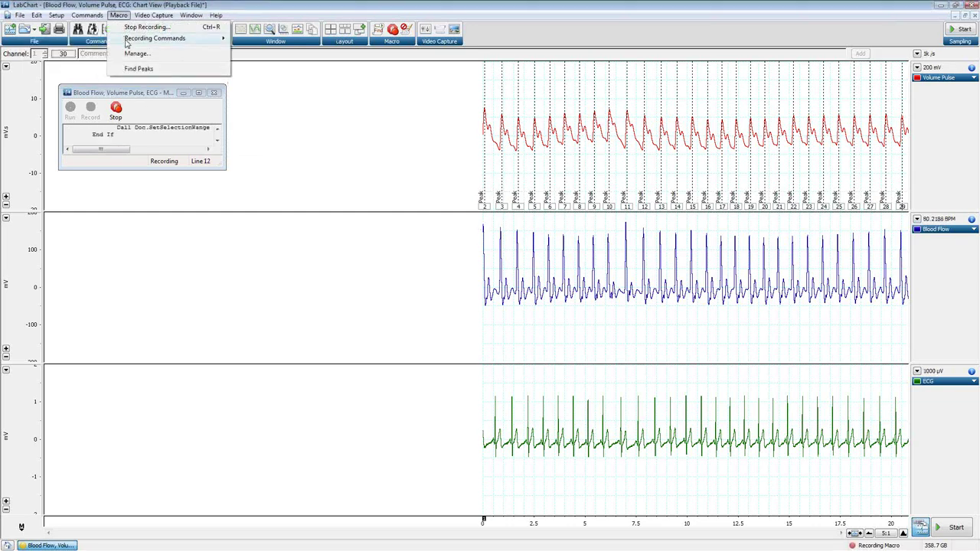
{"action": "mouse_move", "coordinate": [138, 39]}
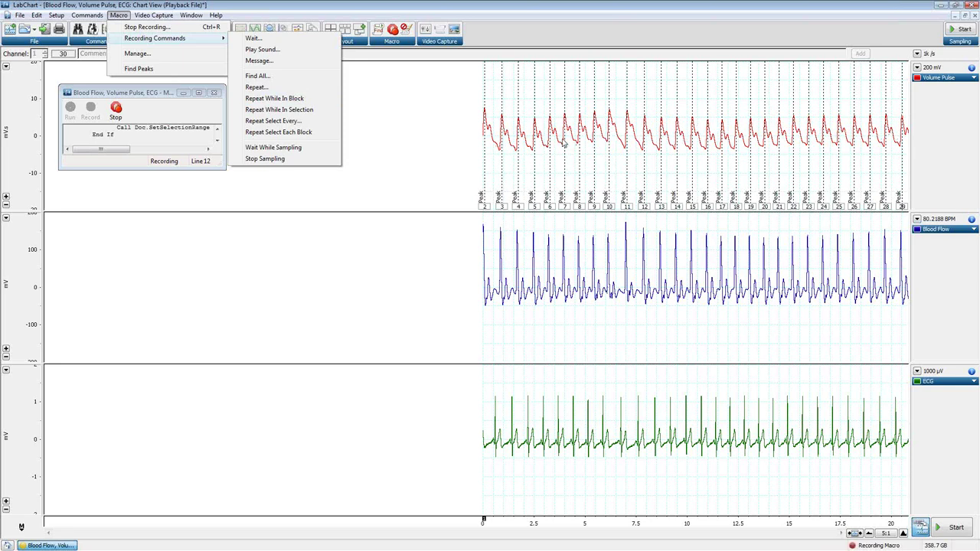
{"action": "left_click", "coordinate": [273, 111]}
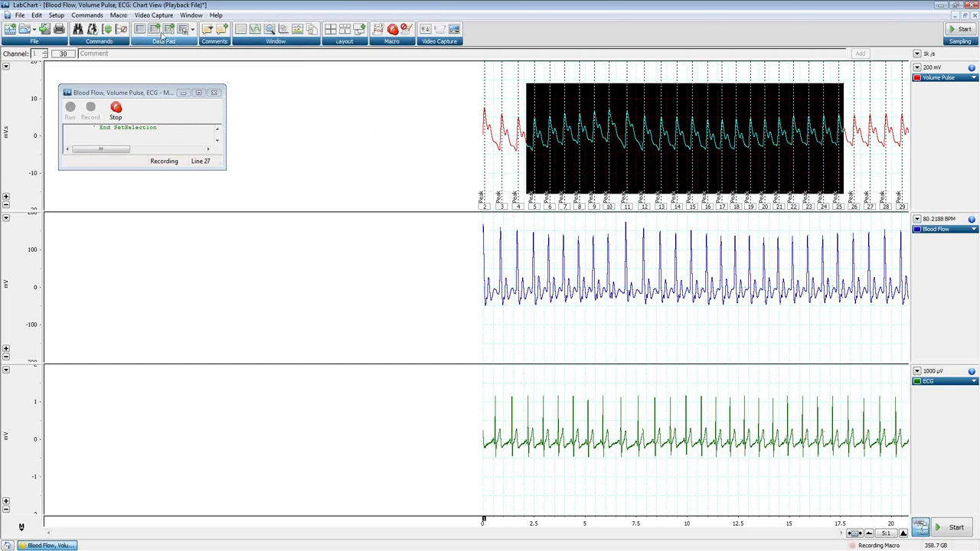
- Examine the Repeat Select Every command's settings, including its Find using choices, and cancel without recording it
{"action": "left_click", "coordinate": [119, 16]}
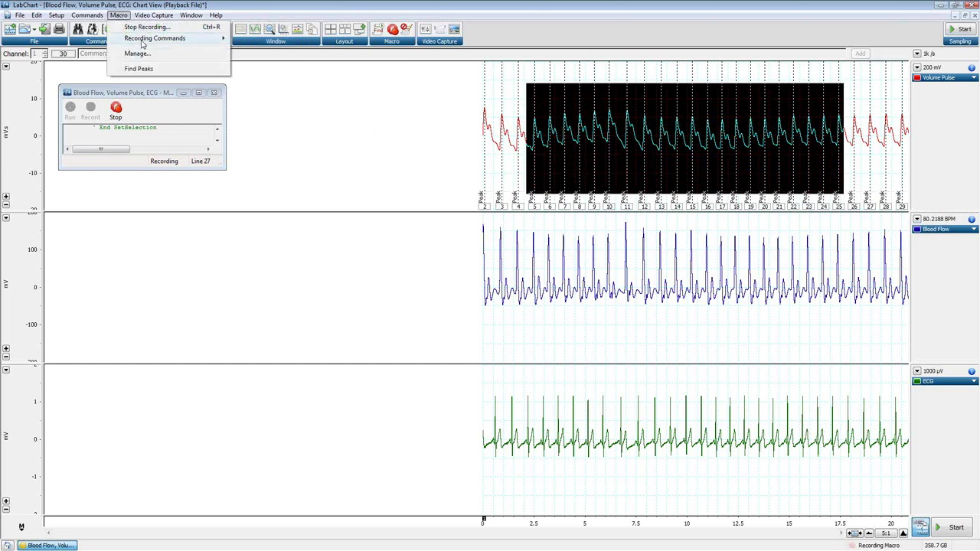
{"action": "mouse_move", "coordinate": [184, 38]}
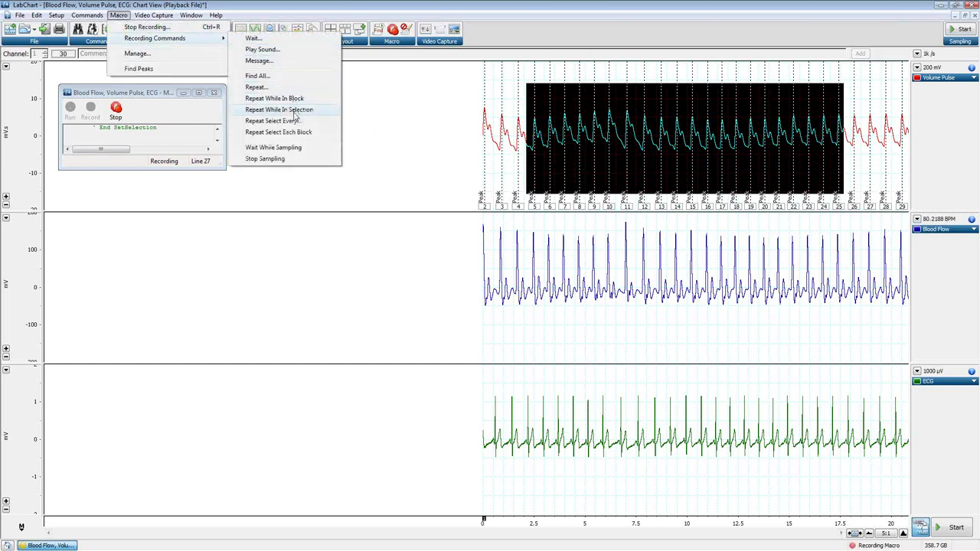
{"action": "left_click", "coordinate": [295, 122]}
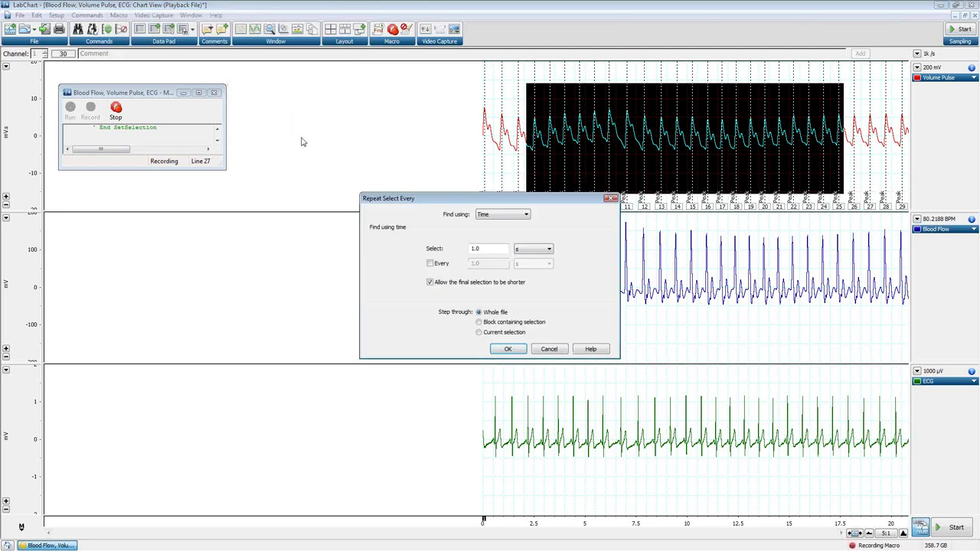
{"action": "left_click_drag", "start_coordinate": [406, 201], "coordinate": [322, 181]}
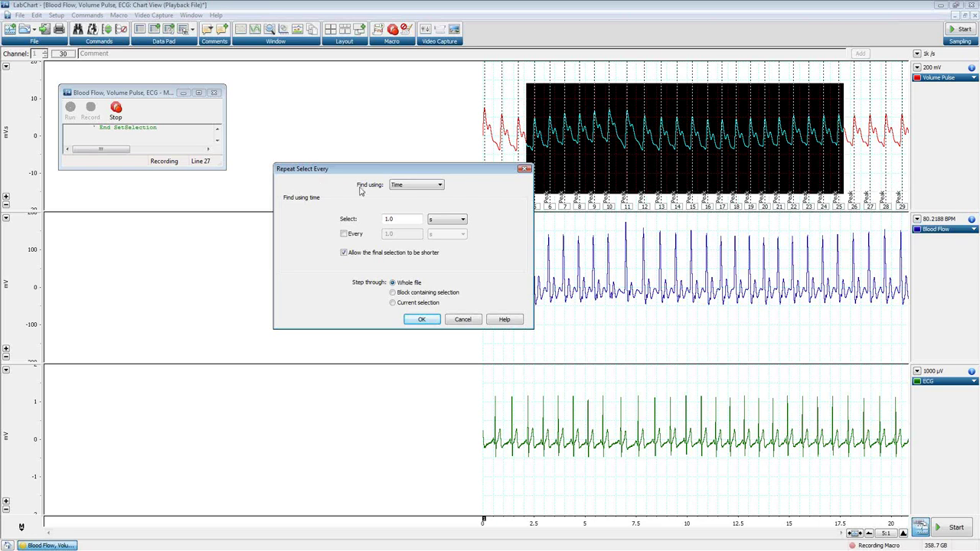
{"action": "left_click", "coordinate": [403, 185]}
{"action": "left_click", "coordinate": [403, 193]}
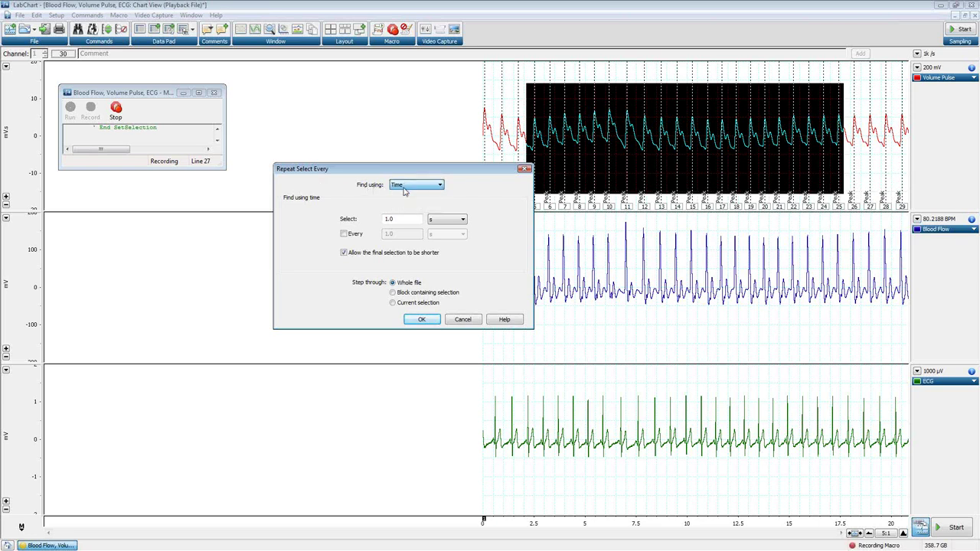
{"action": "left_click", "coordinate": [406, 186]}
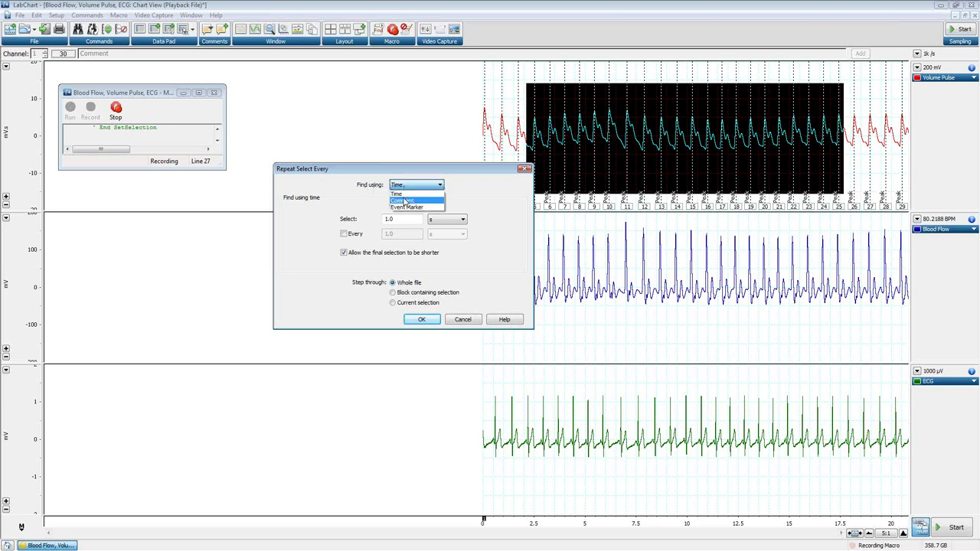
{"action": "left_click", "coordinate": [378, 222]}
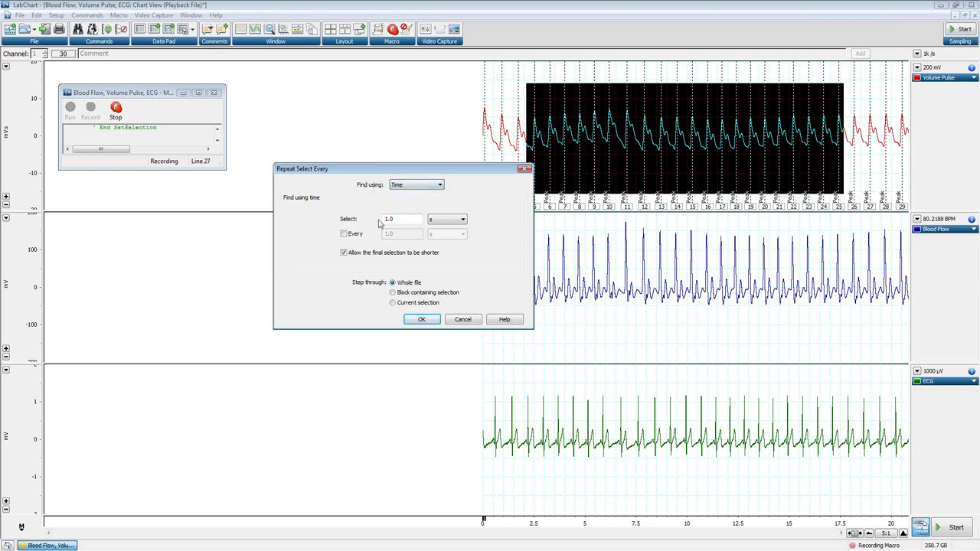
{"action": "left_click", "coordinate": [462, 319]}
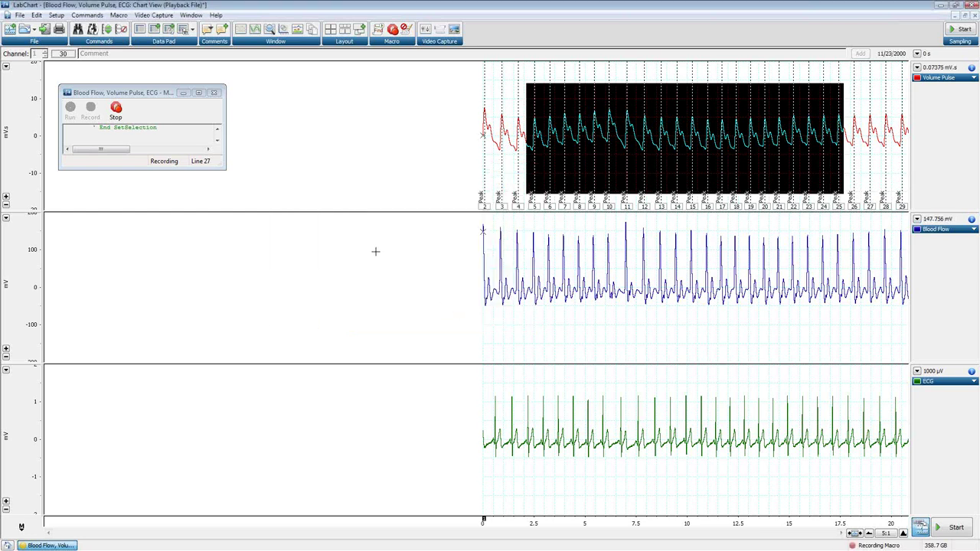
- Record a Repeat Select Each Block loop in the macro and end the repeat
{"action": "left_click", "coordinate": [118, 15]}
{"action": "mouse_move", "coordinate": [167, 44]}
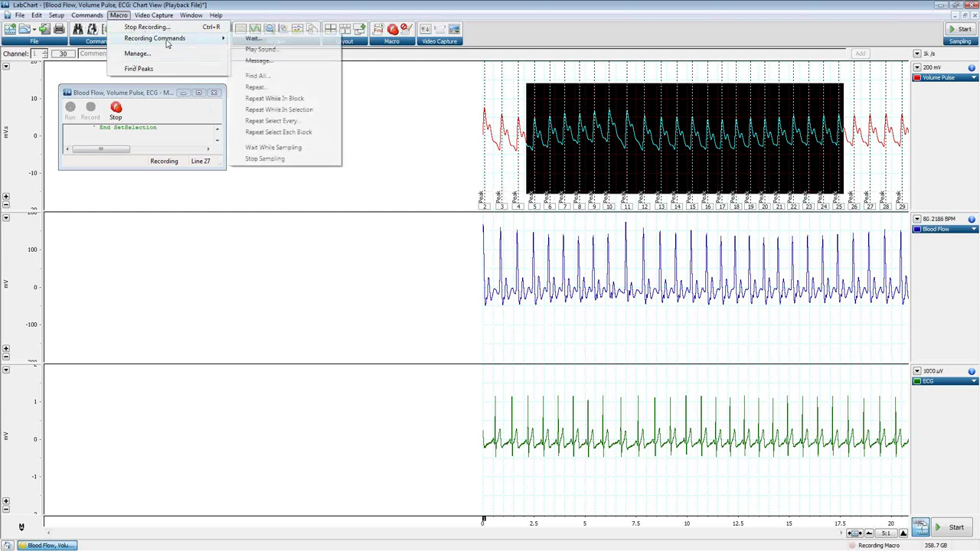
{"action": "left_click", "coordinate": [283, 134]}
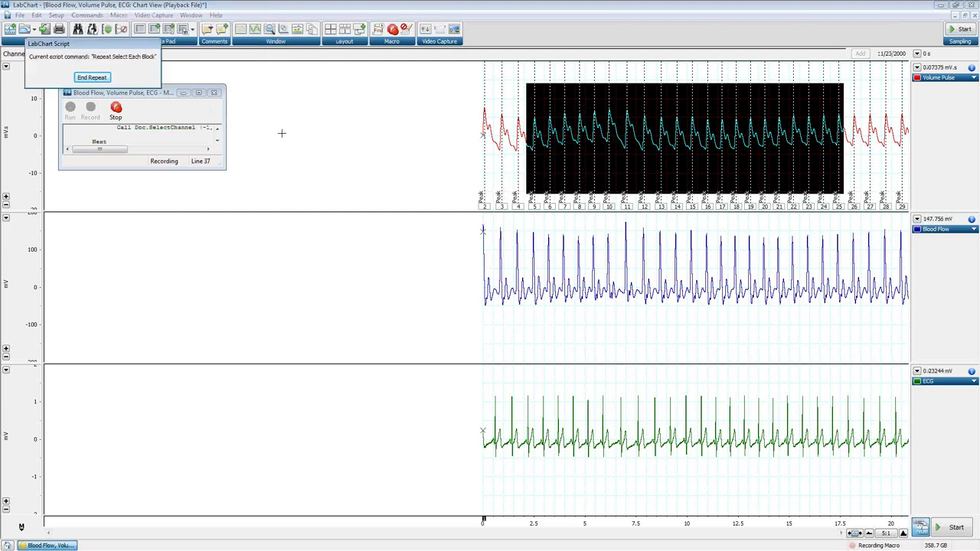
{"action": "left_click", "coordinate": [92, 77]}
- Review the Wait While Sampling and Stop Sampling recording commands, and close the macro being recorded without saving it
{"action": "left_click", "coordinate": [119, 15]}
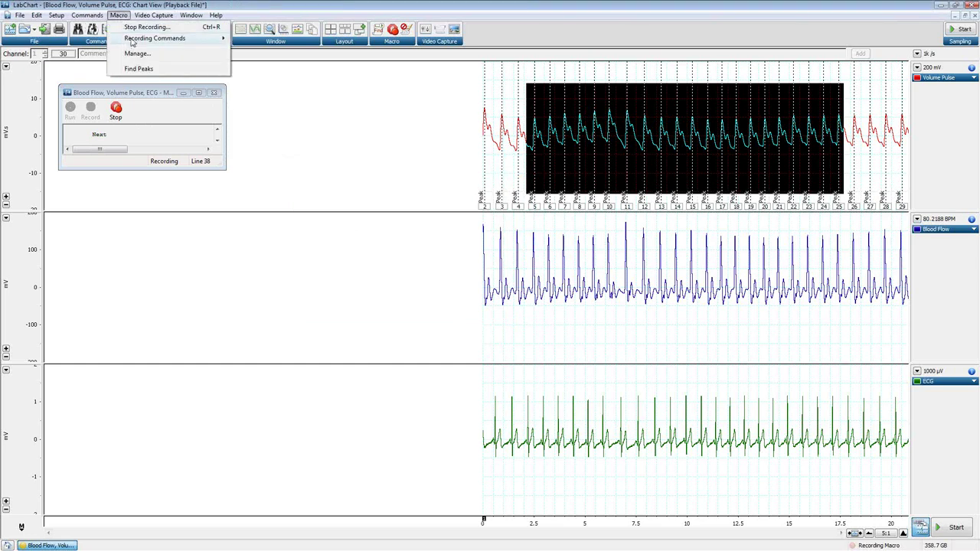
{"action": "mouse_move", "coordinate": [131, 42]}
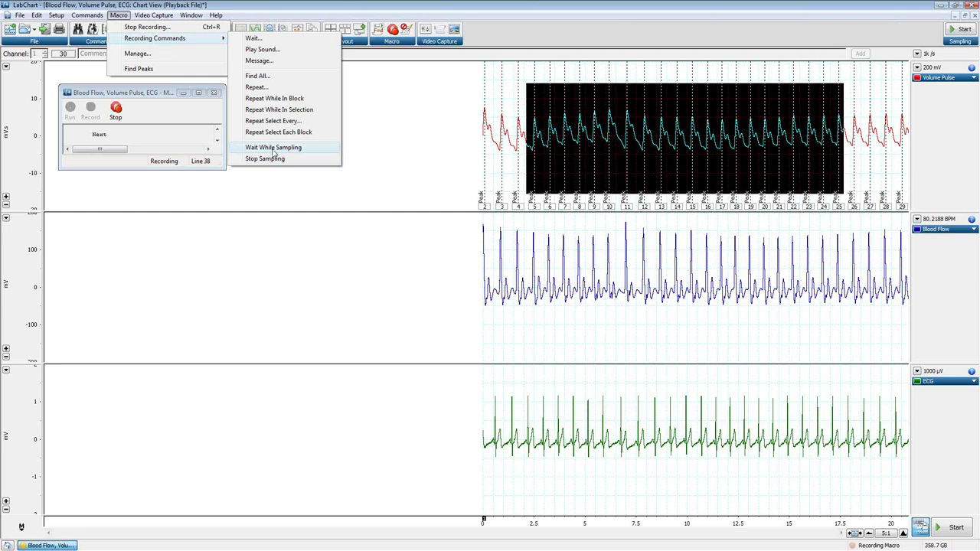
{"action": "left_click", "coordinate": [460, 149]}
{"action": "left_click", "coordinate": [459, 149]}
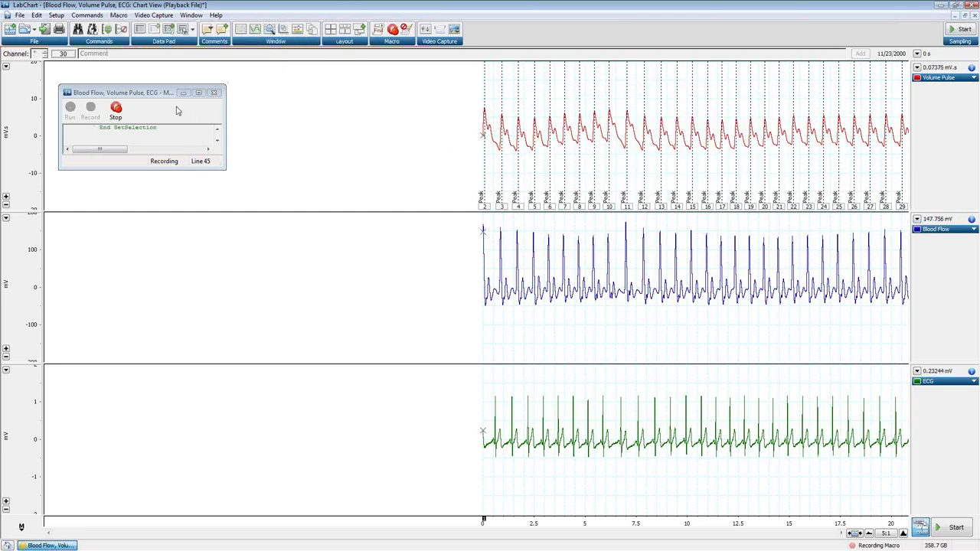
{"action": "left_click", "coordinate": [215, 95]}
{"action": "left_click", "coordinate": [484, 338]}
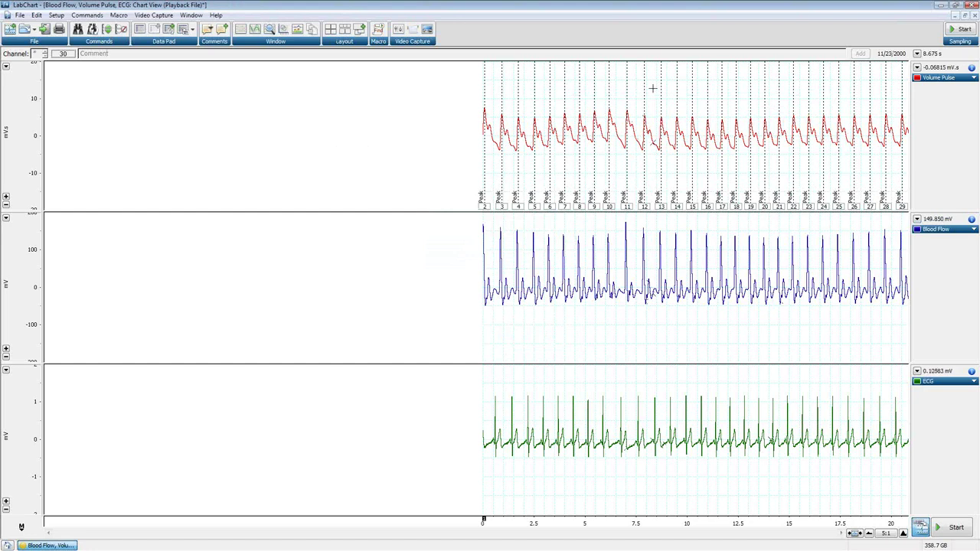
- Select the Volume Pulse data from about 1.4 to 14 s and delete all Peak comments from the comments list
{"action": "left_click_drag", "start_coordinate": [510, 96], "coordinate": [770, 163]}
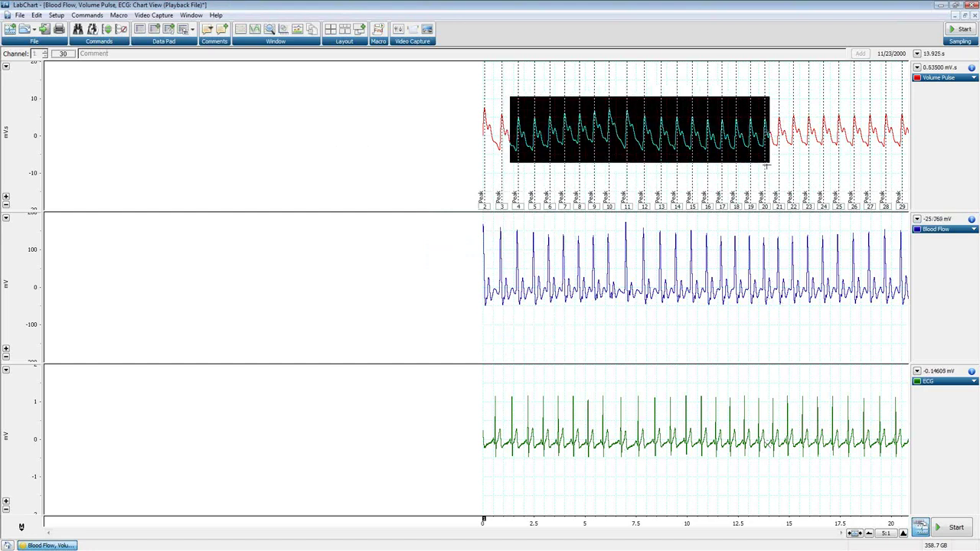
{"action": "left_click", "coordinate": [192, 15]}
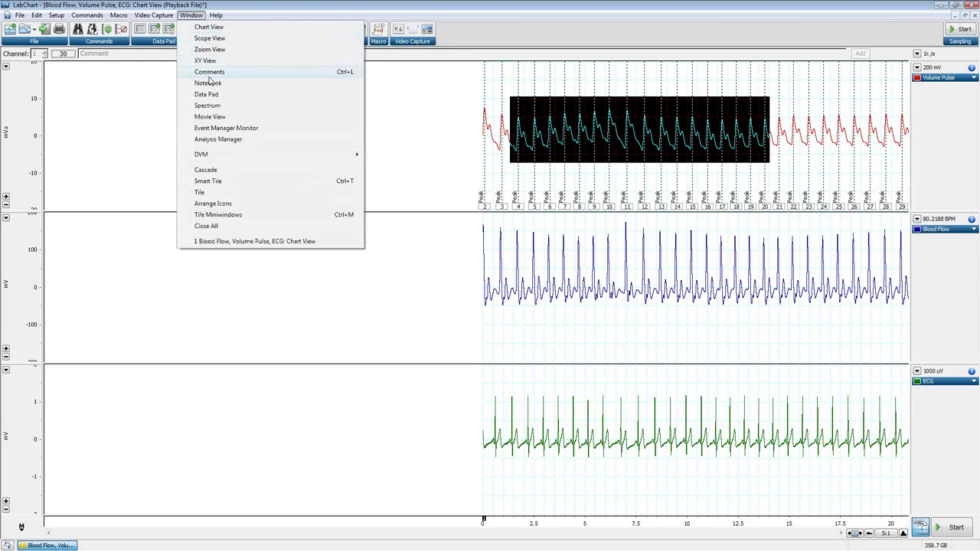
{"action": "left_click", "coordinate": [209, 73]}
{"action": "left_click", "coordinate": [132, 352]}
{"action": "left_click", "coordinate": [131, 78], "text": "shift"}
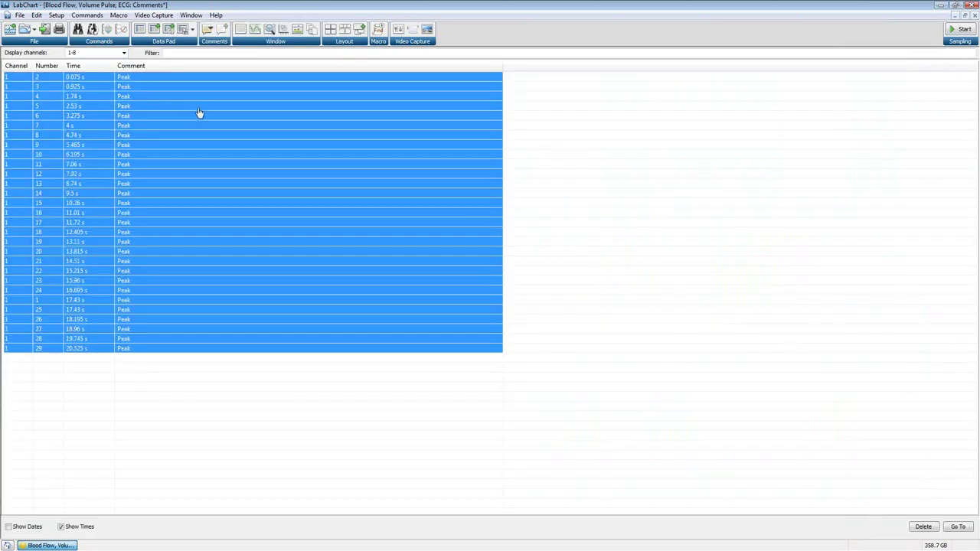
{"action": "key", "text": "Delete"}
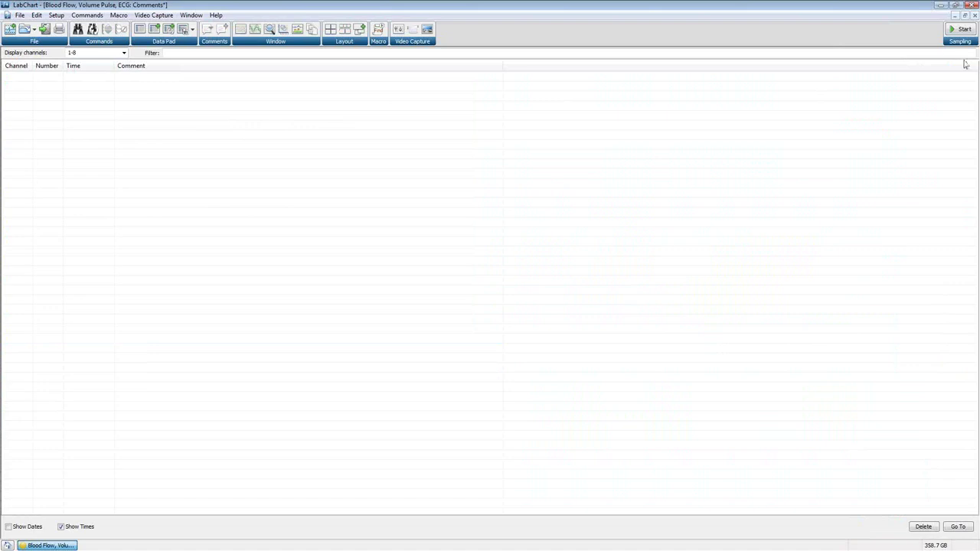
{"action": "left_click", "coordinate": [974, 15]}
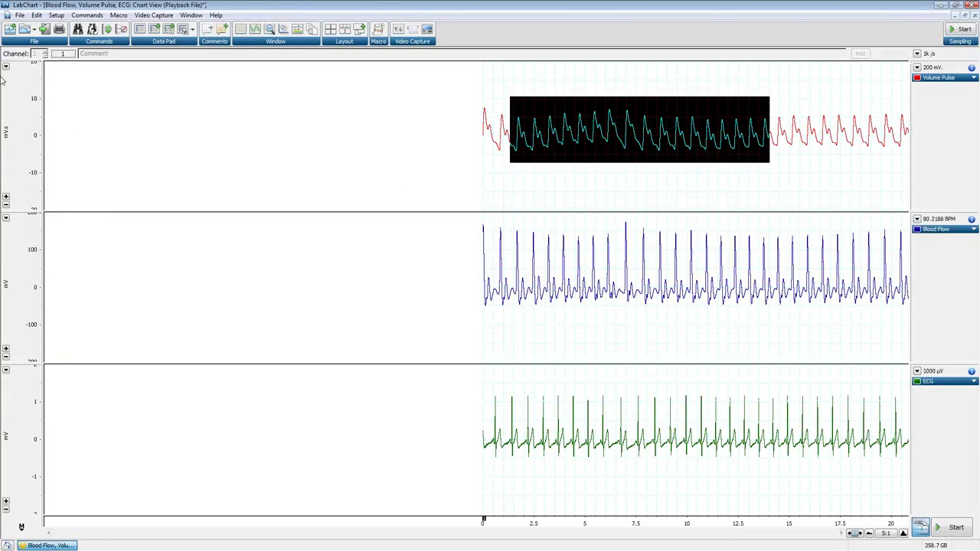
- Set the NoiseThreshold to 0.1 in the Find Peaks macro's code and close the macro manager
{"action": "left_click", "coordinate": [137, 16]}
{"action": "mouse_move", "coordinate": [126, 16]}
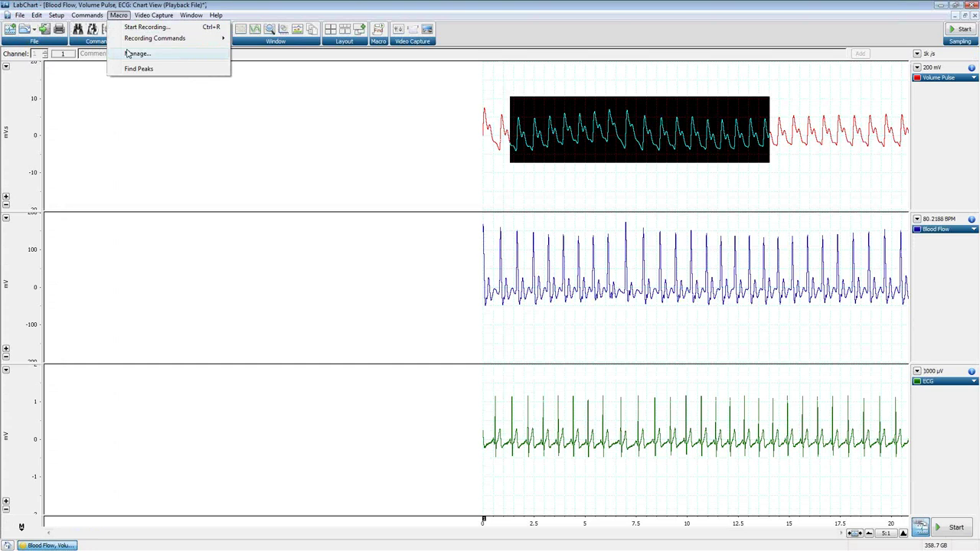
{"action": "left_click", "coordinate": [119, 16]}
{"action": "left_click", "coordinate": [119, 15]}
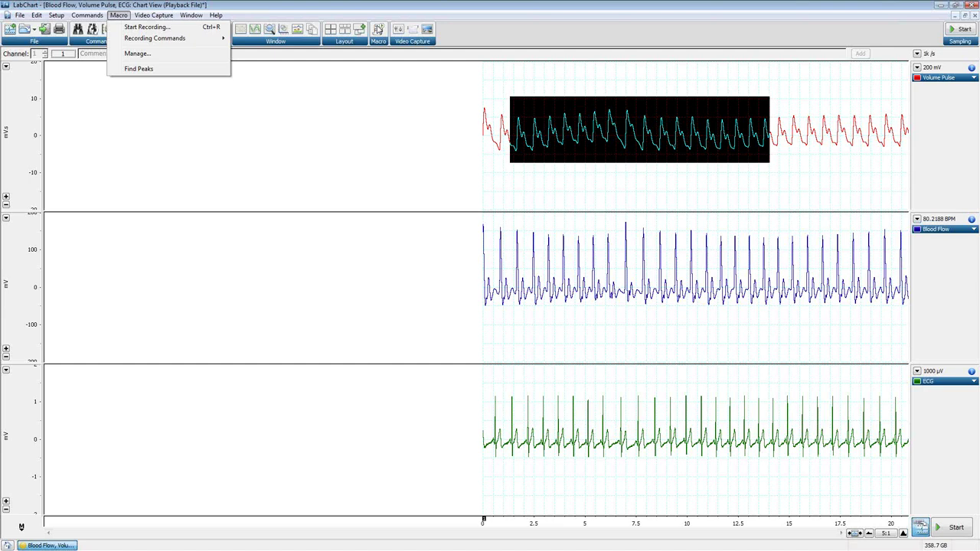
{"action": "left_click", "coordinate": [138, 53]}
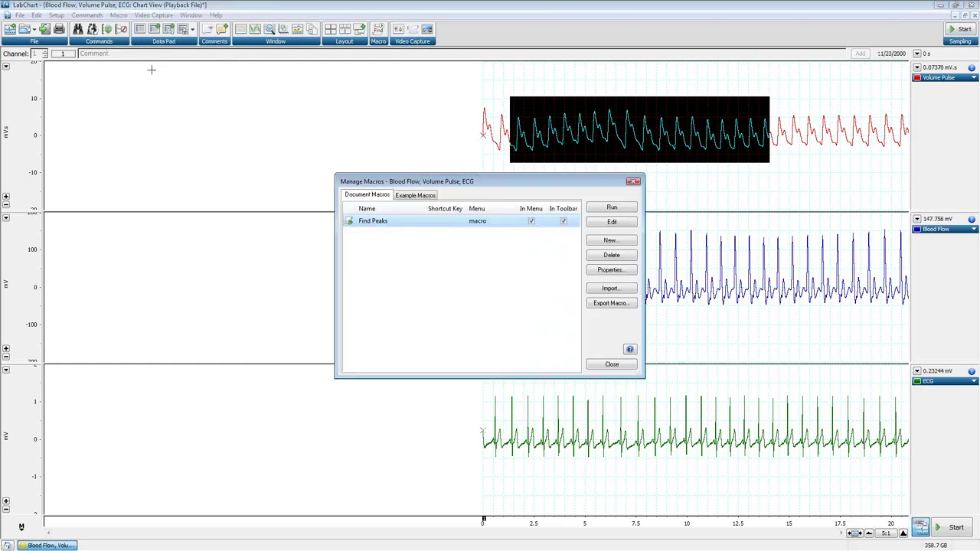
{"action": "double_click", "coordinate": [383, 222]}
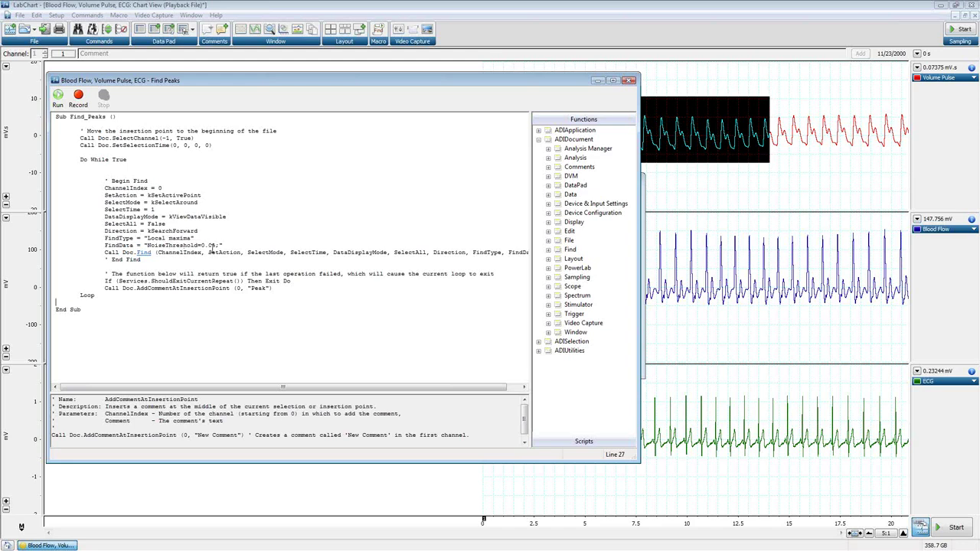
{"action": "left_click", "coordinate": [215, 246]}
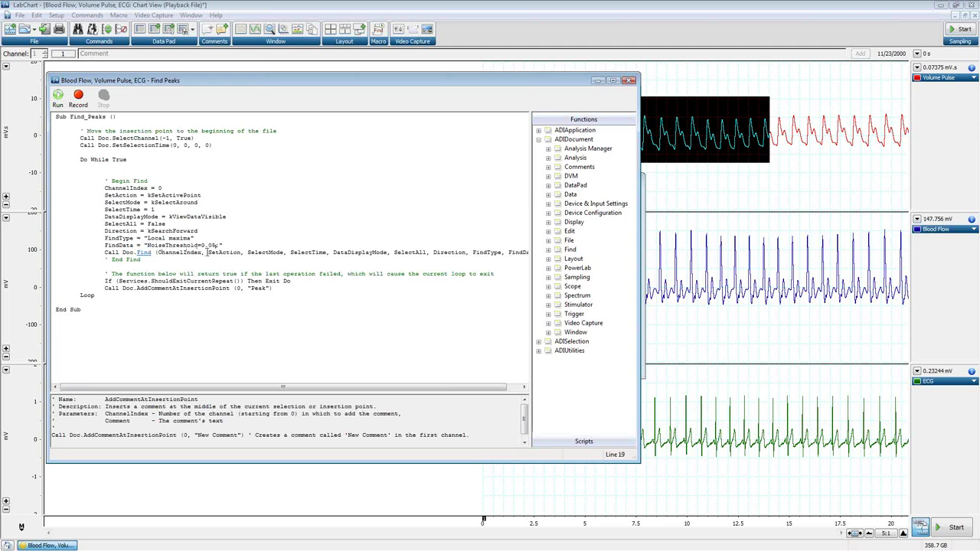
{"action": "key", "text": "BackSpace"}
{"action": "key", "text": "BackSpace"}
{"action": "type", "text": "1"}
{"action": "left_click", "coordinate": [629, 80]}
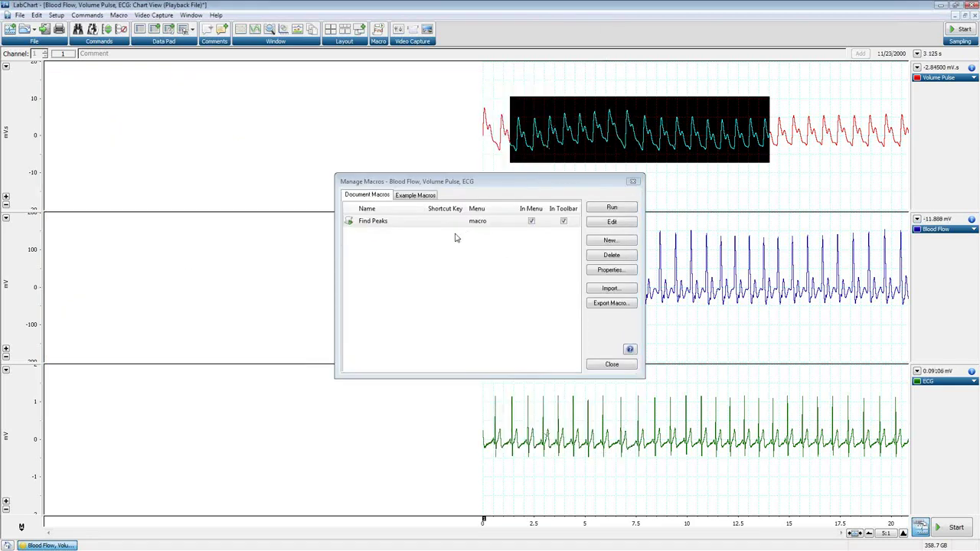
{"action": "left_click_drag", "start_coordinate": [444, 184], "coordinate": [380, 182]}
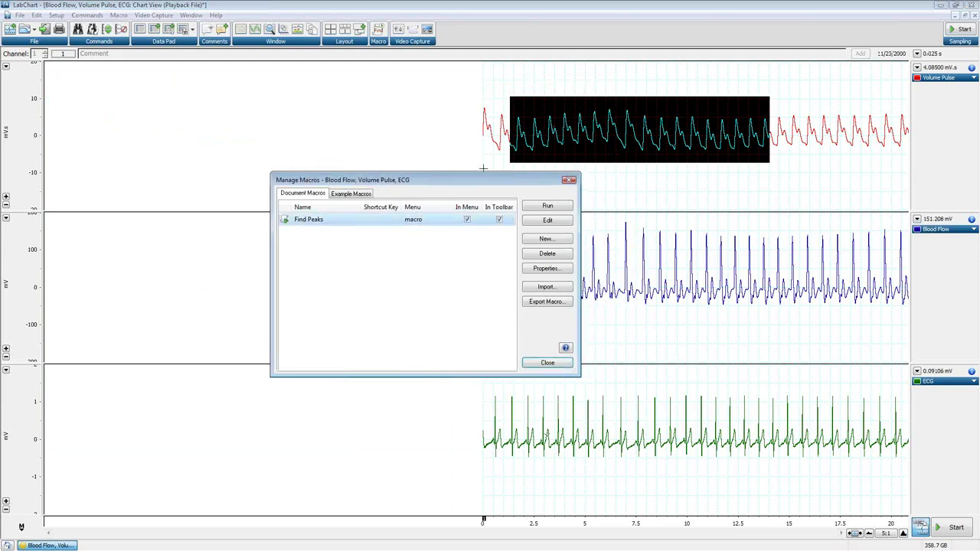
{"action": "left_click", "coordinate": [569, 180]}
- Examine the list of example macros and the script of the Find Peaks document macro
{"action": "left_click", "coordinate": [119, 16]}
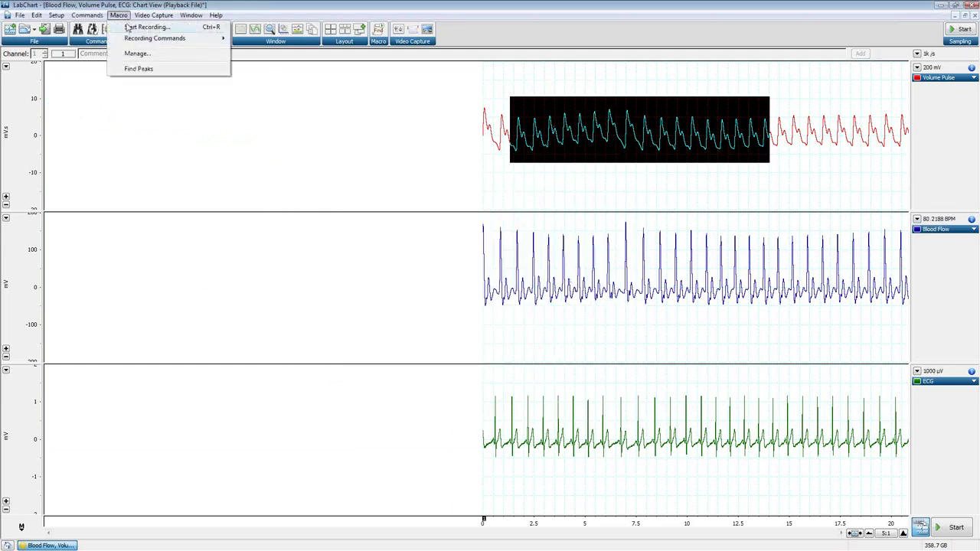
{"action": "left_click", "coordinate": [137, 54]}
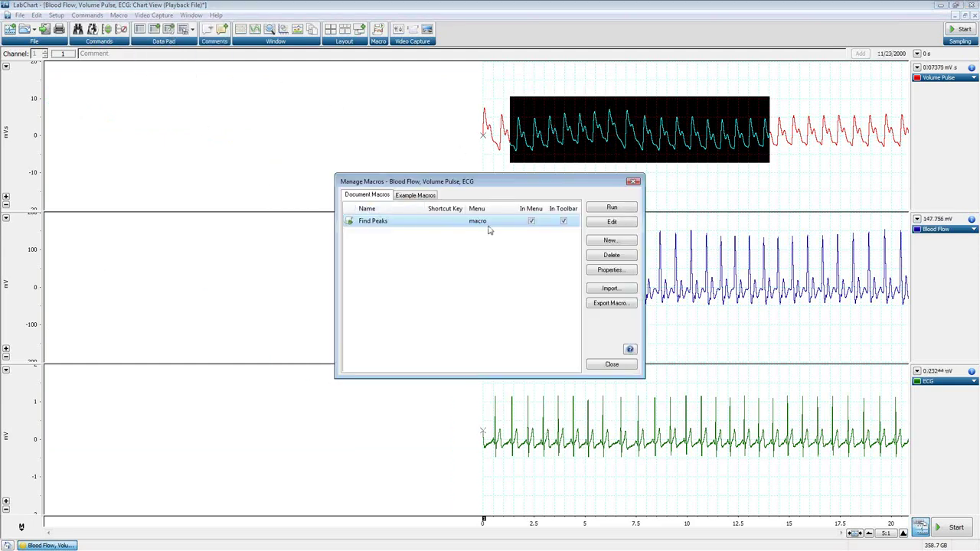
{"action": "left_click", "coordinate": [417, 196]}
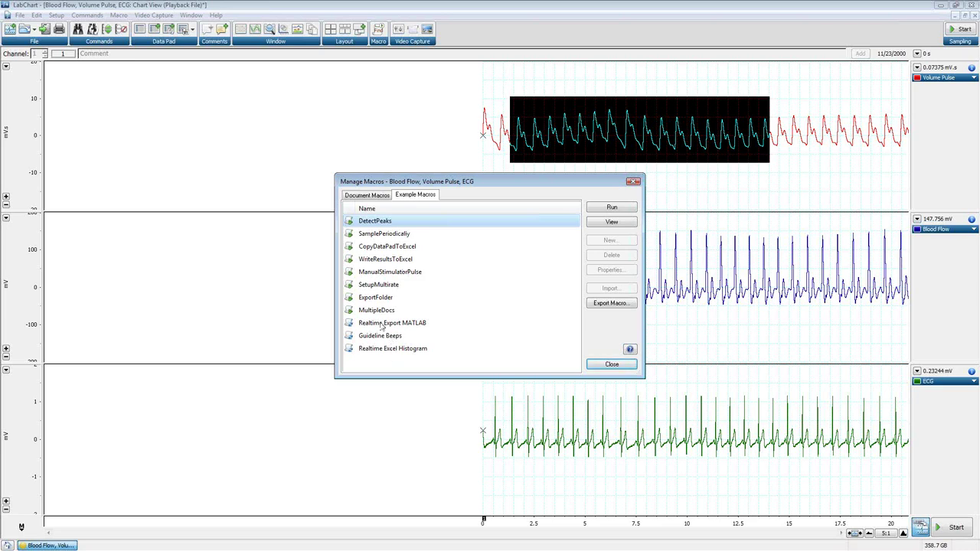
{"action": "left_click", "coordinate": [376, 196]}
{"action": "double_click", "coordinate": [420, 227]}
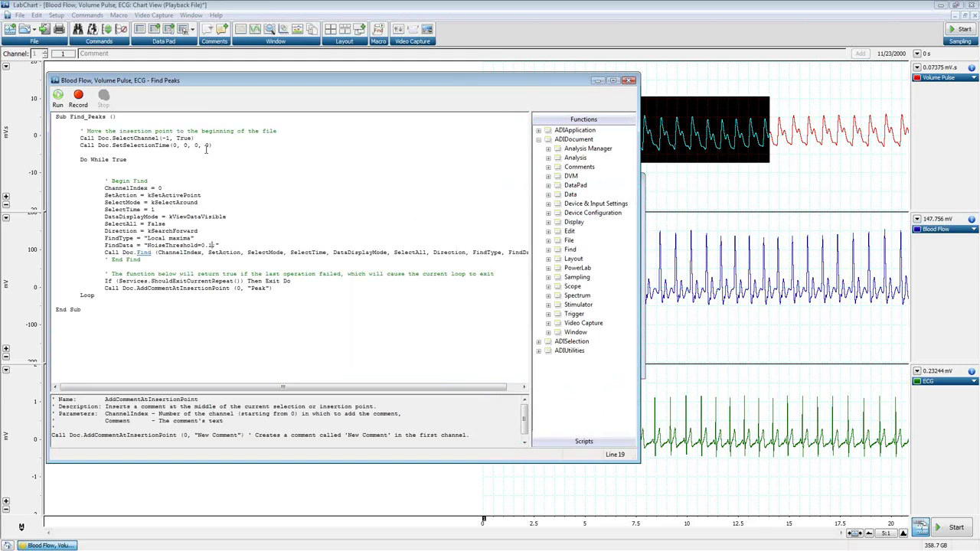
{"action": "left_click", "coordinate": [629, 80]}
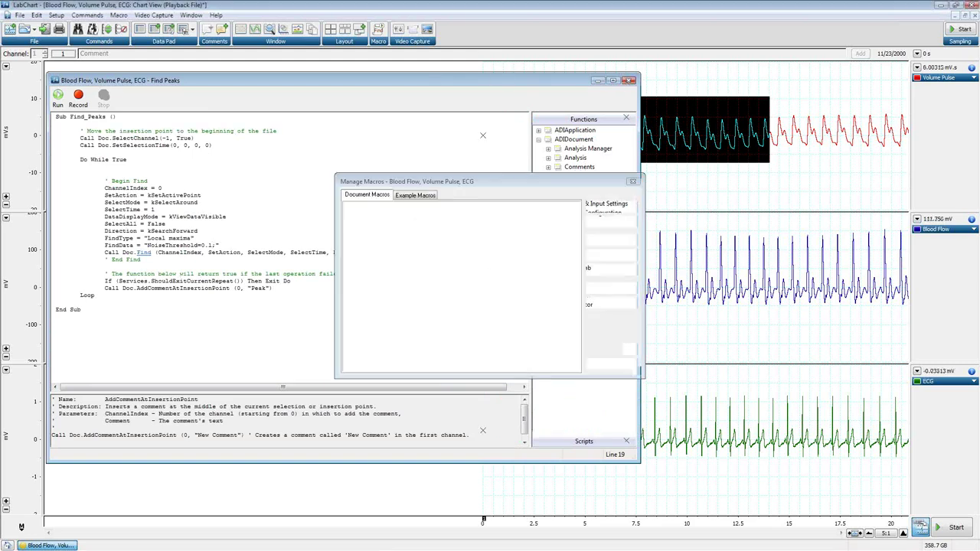
{"action": "left_click", "coordinate": [415, 195]}
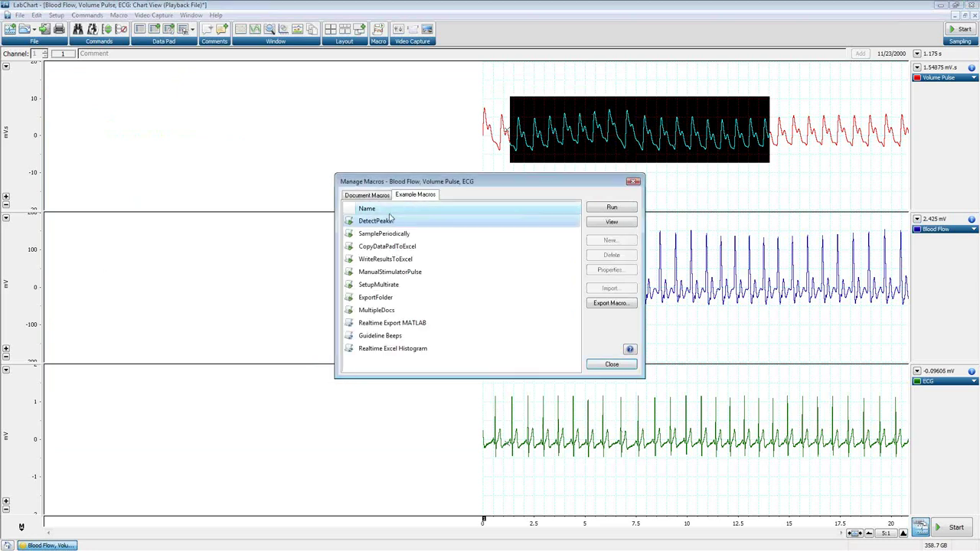
{"action": "left_click", "coordinate": [373, 197]}
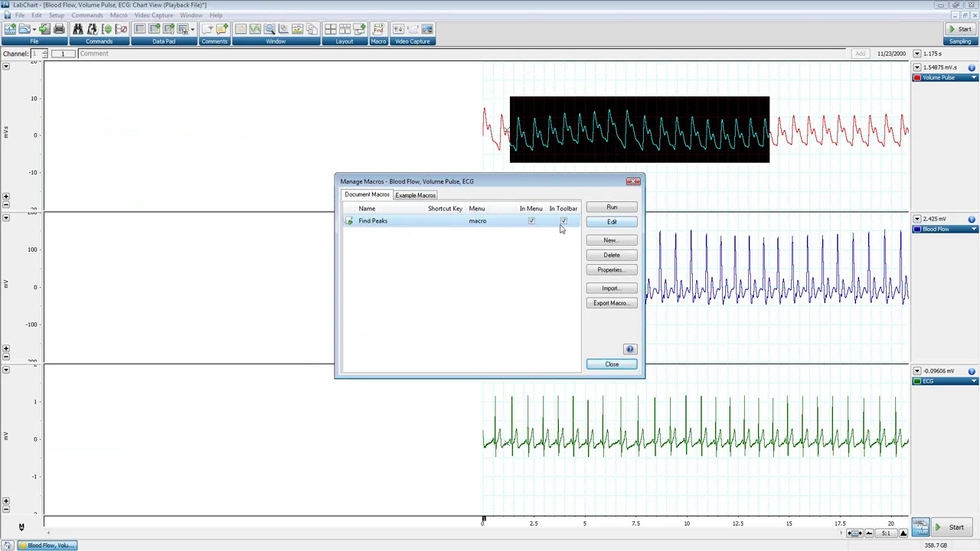
{"action": "left_click", "coordinate": [611, 222]}
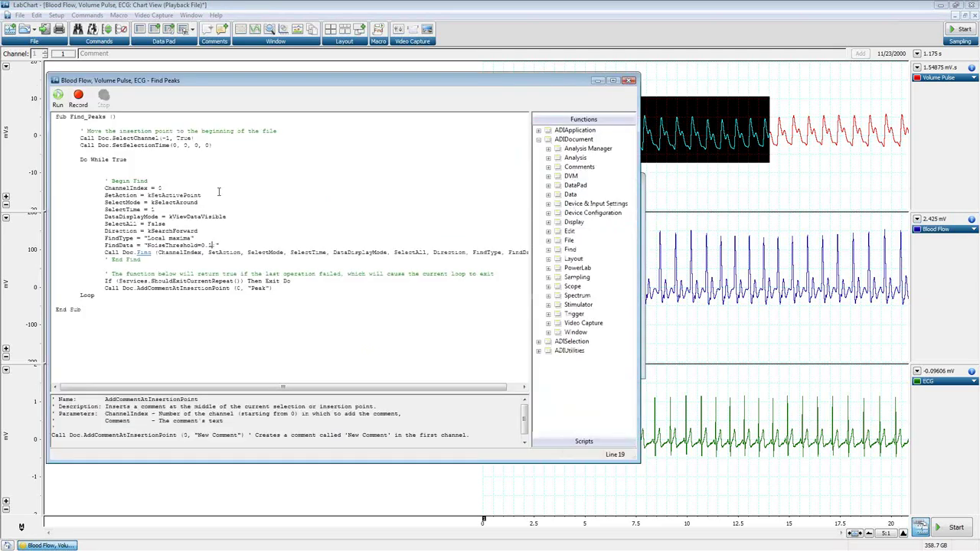
{"action": "left_click", "coordinate": [628, 81]}
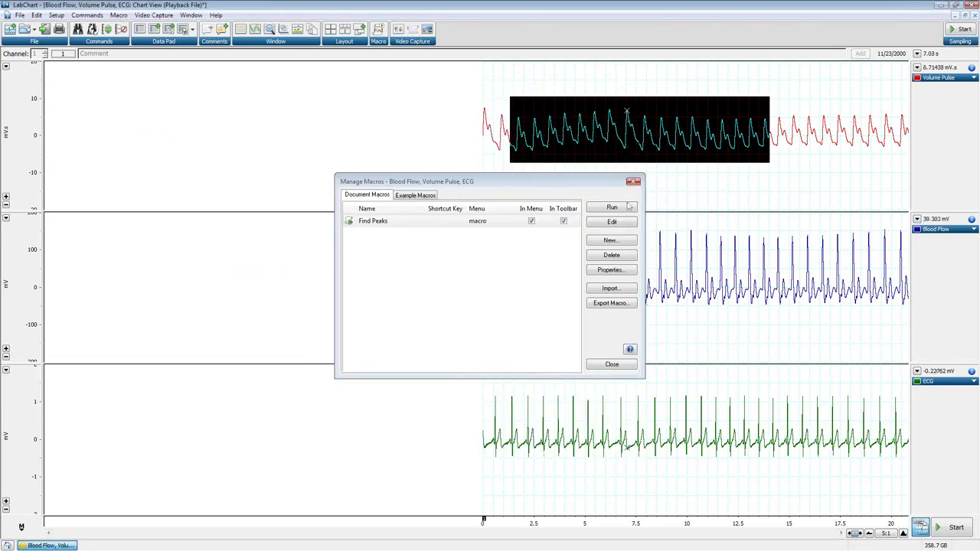
- Examine the new macro settings, including the Simple Macro and Event Script types, and cancel without creating a macro
{"action": "left_click", "coordinate": [611, 241]}
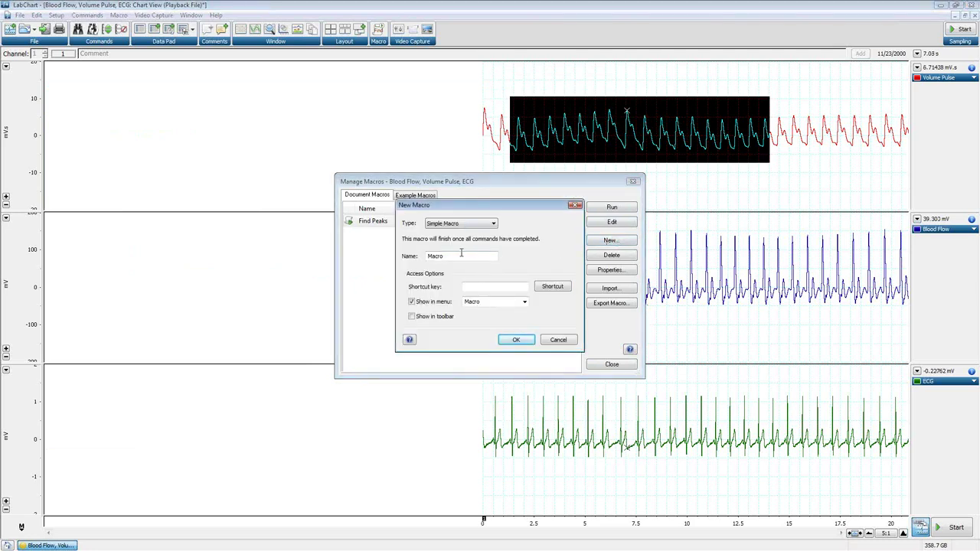
{"action": "left_click_drag", "start_coordinate": [466, 207], "coordinate": [219, 109]}
{"action": "left_click_drag", "start_coordinate": [297, 109], "coordinate": [496, 117]}
{"action": "left_click", "coordinate": [437, 131]}
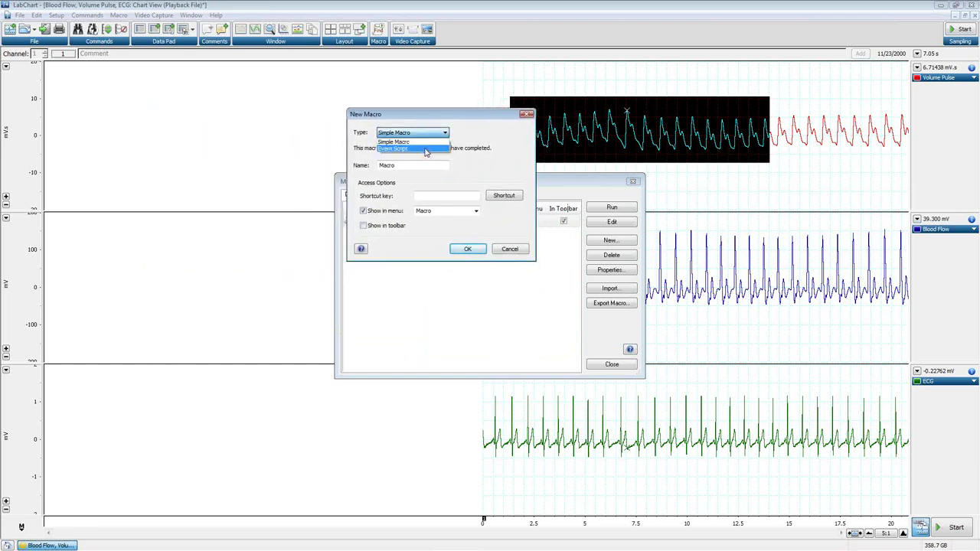
{"action": "left_click", "coordinate": [354, 138]}
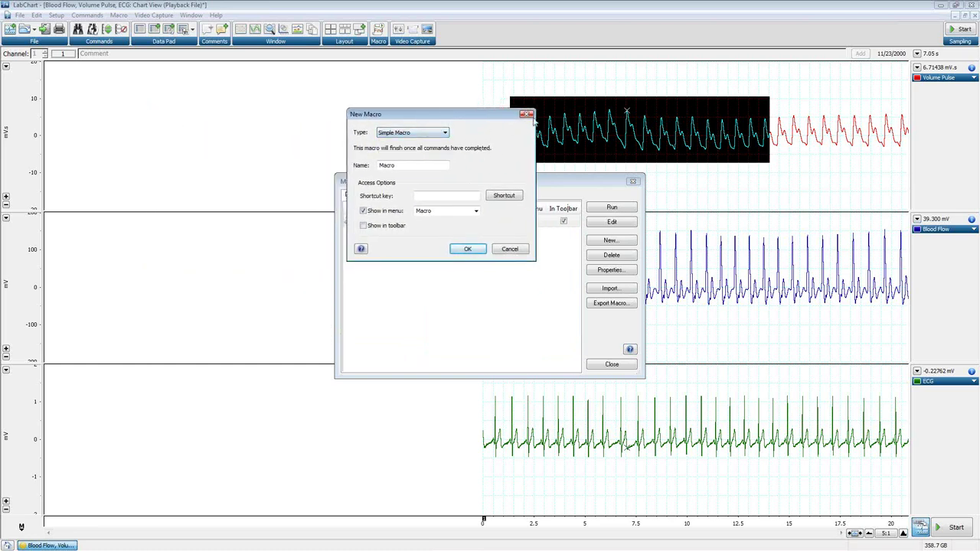
{"action": "left_click", "coordinate": [527, 114]}
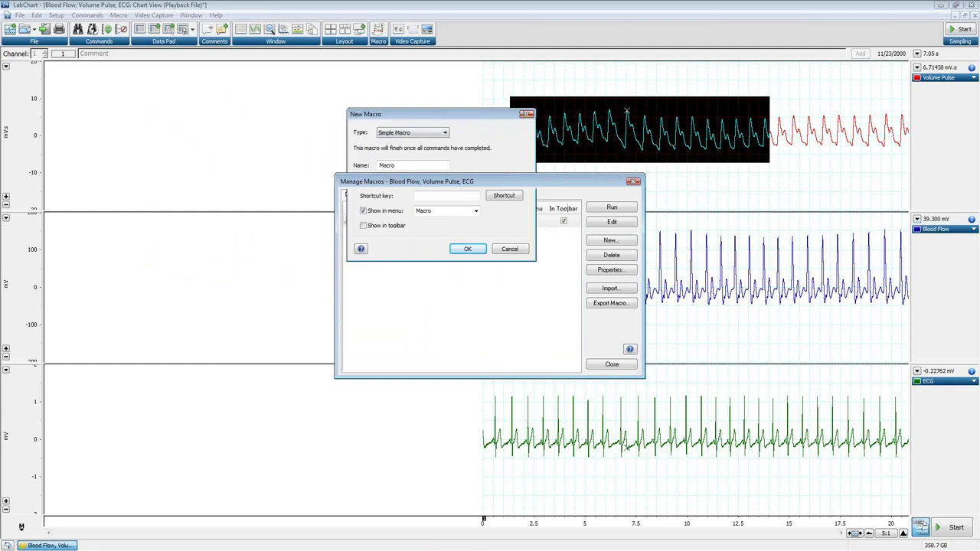
- Examine the Find Peaks macro's properties and its export options, including the file type, cancelling both
{"action": "left_click", "coordinate": [608, 270]}
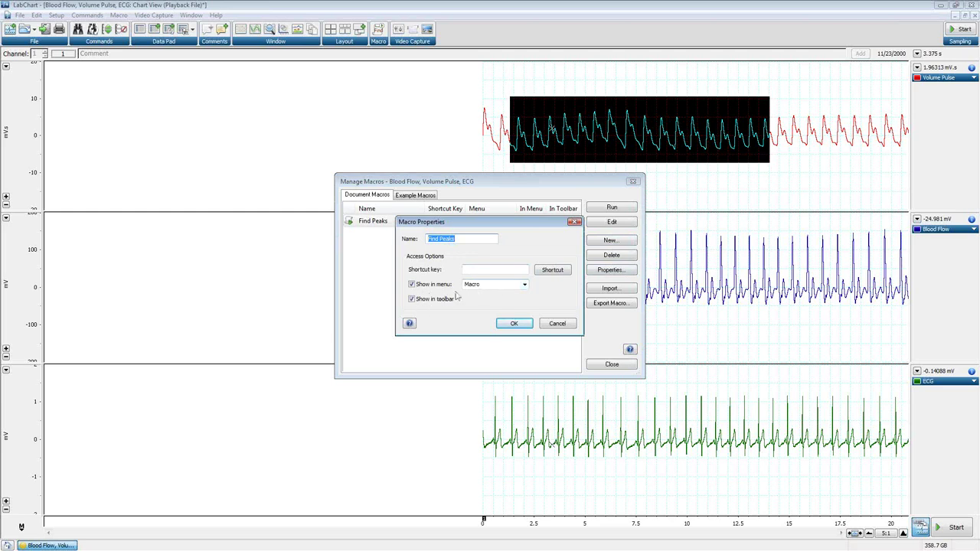
{"action": "left_click", "coordinate": [557, 324]}
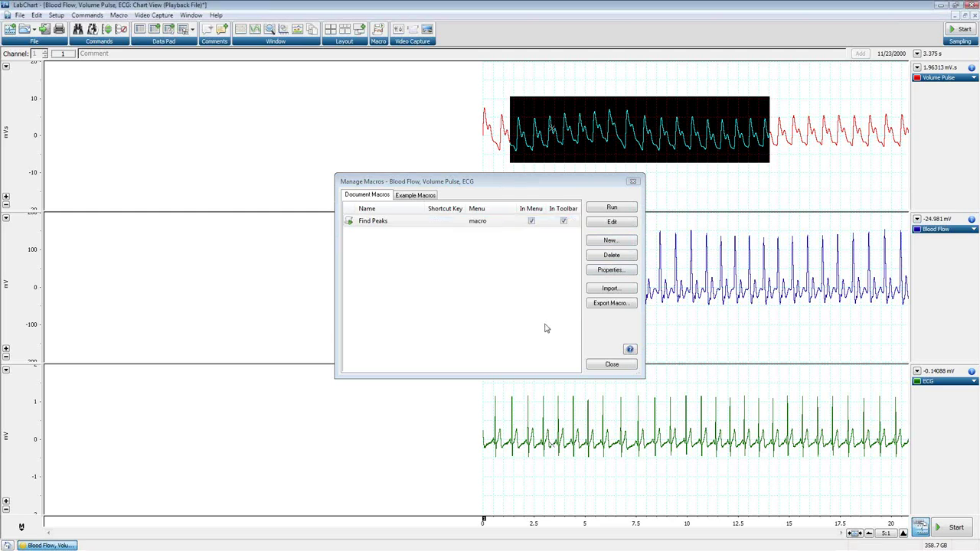
{"action": "left_click", "coordinate": [611, 304]}
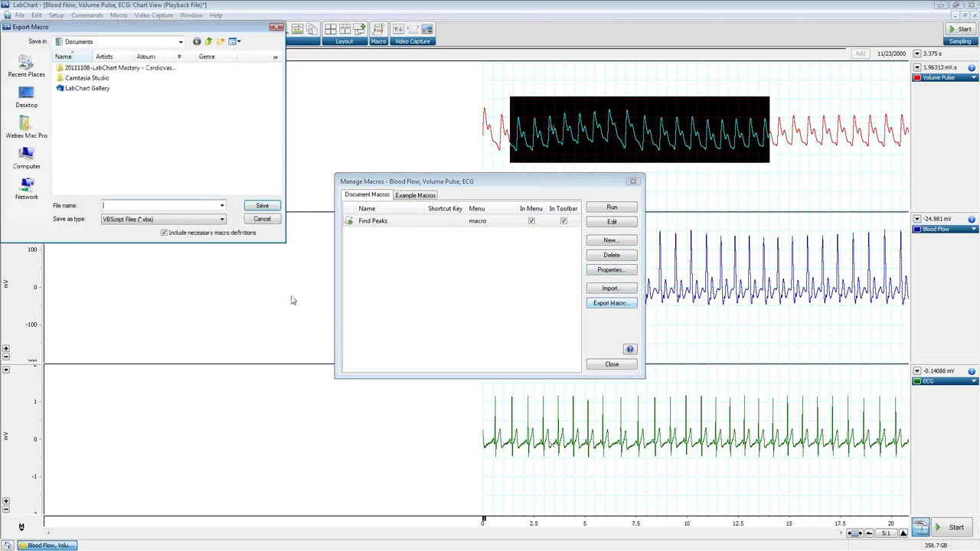
{"action": "left_click", "coordinate": [140, 222]}
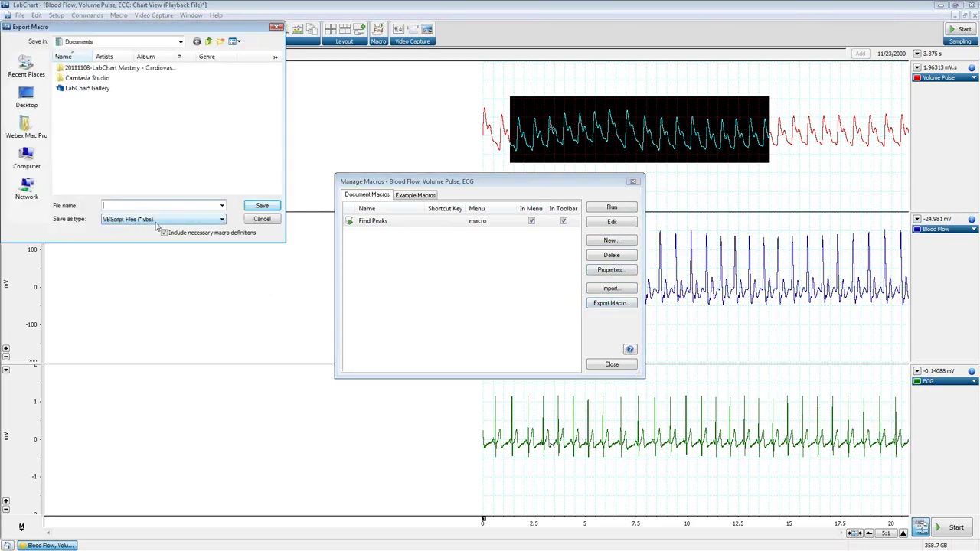
{"action": "left_click", "coordinate": [251, 219]}
- Import the Scoring macro from the Sleep Scoring File With Macro file in the Macros folder
{"action": "left_click", "coordinate": [610, 287]}
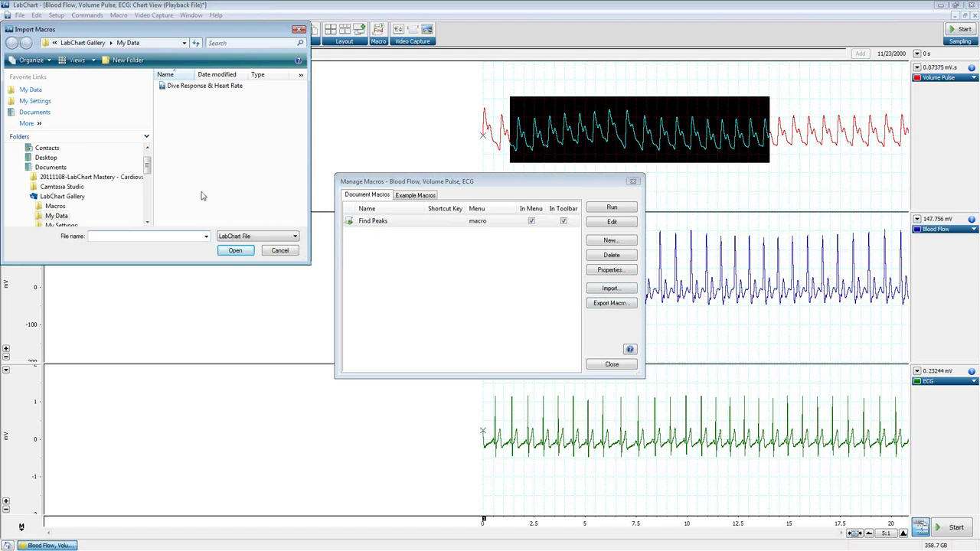
{"action": "left_click", "coordinate": [57, 207]}
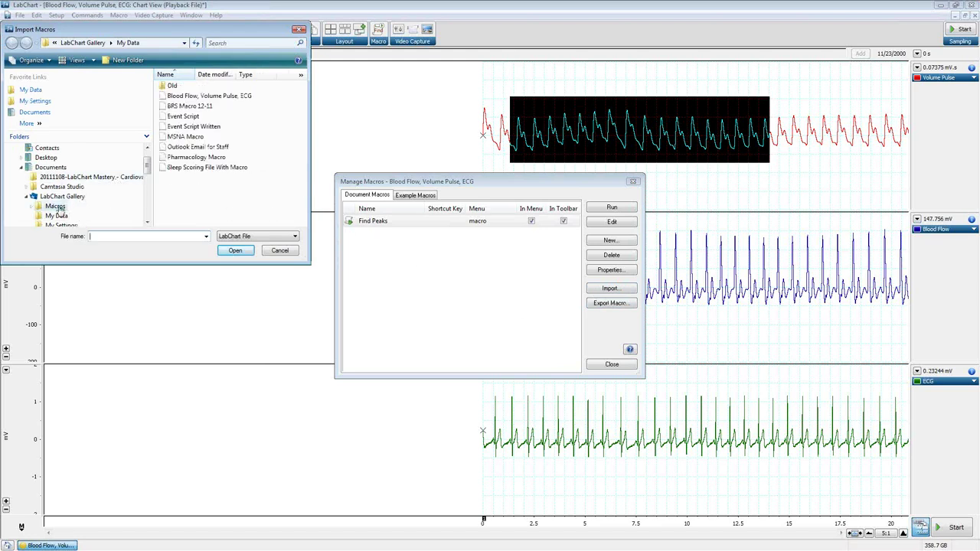
{"action": "left_click", "coordinate": [184, 127]}
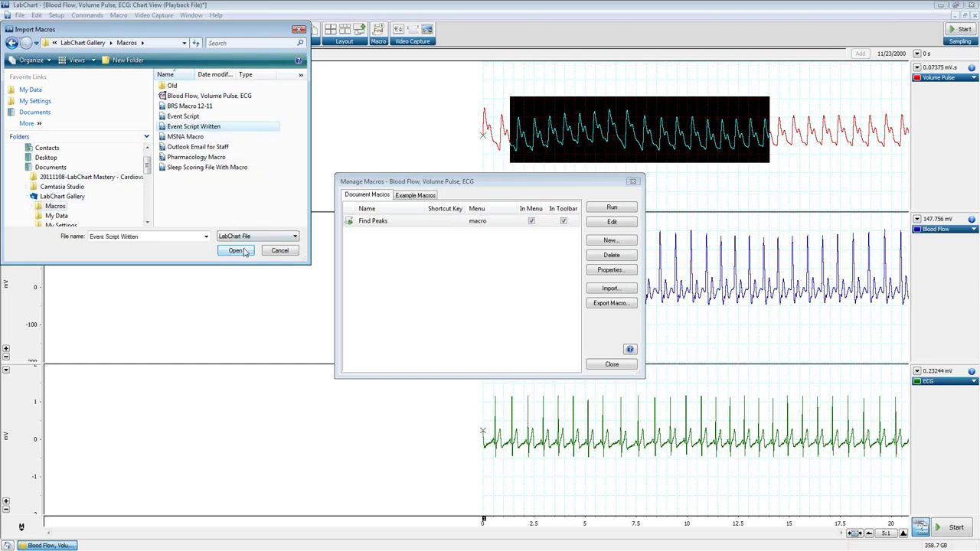
{"action": "left_click", "coordinate": [199, 167]}
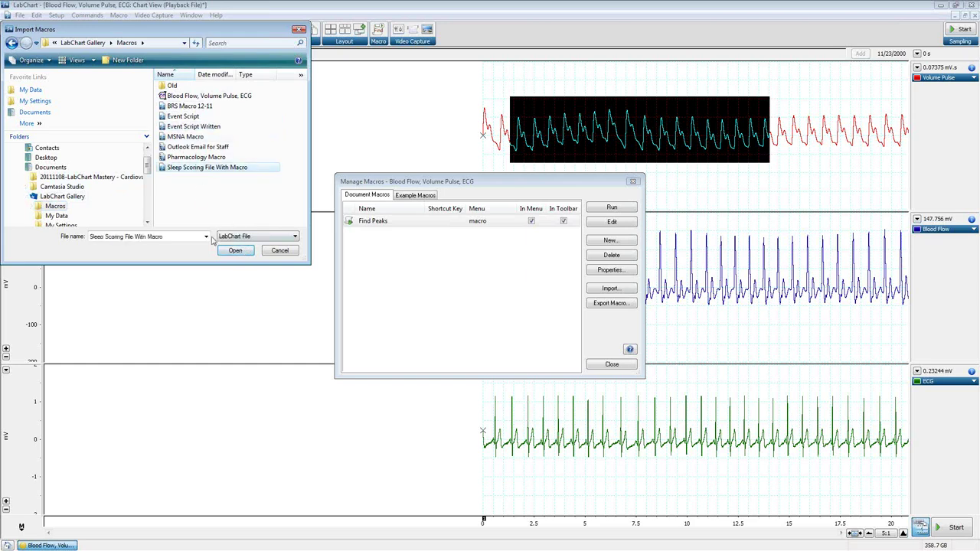
{"action": "left_click", "coordinate": [235, 251]}
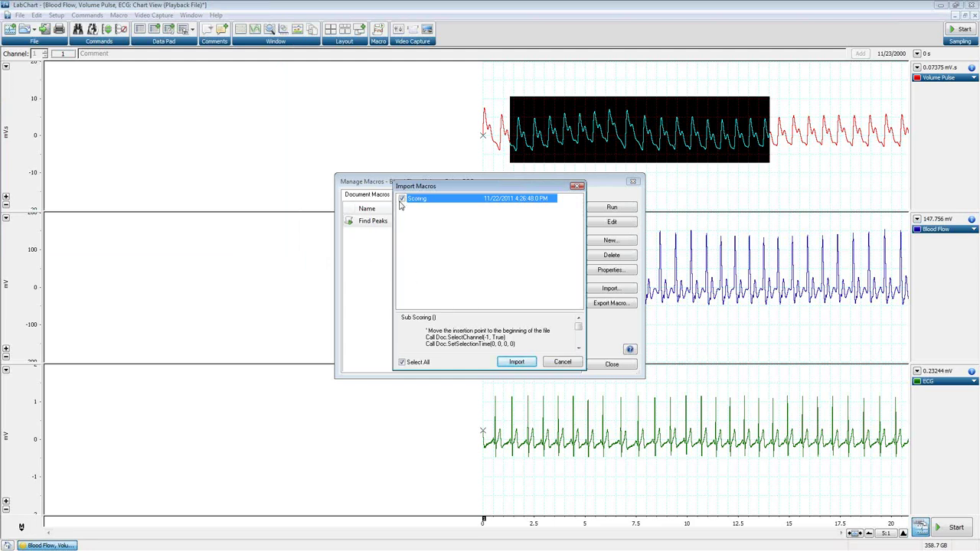
{"action": "left_click", "coordinate": [510, 362]}
- Delete the imported Scoring macro from the document macros and close the macro manager
{"action": "left_click", "coordinate": [369, 236]}
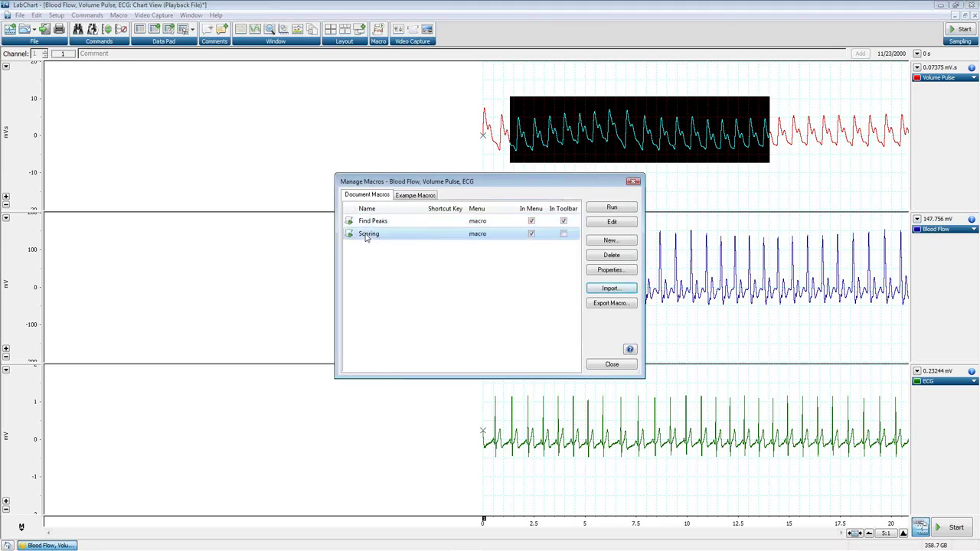
{"action": "left_click", "coordinate": [600, 258]}
{"action": "left_click", "coordinate": [511, 319]}
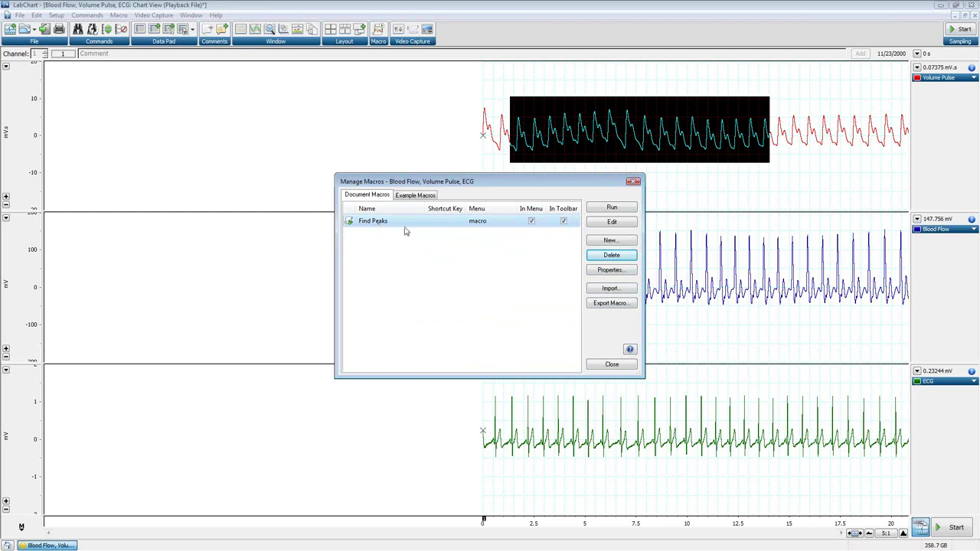
{"action": "left_click", "coordinate": [635, 183]}
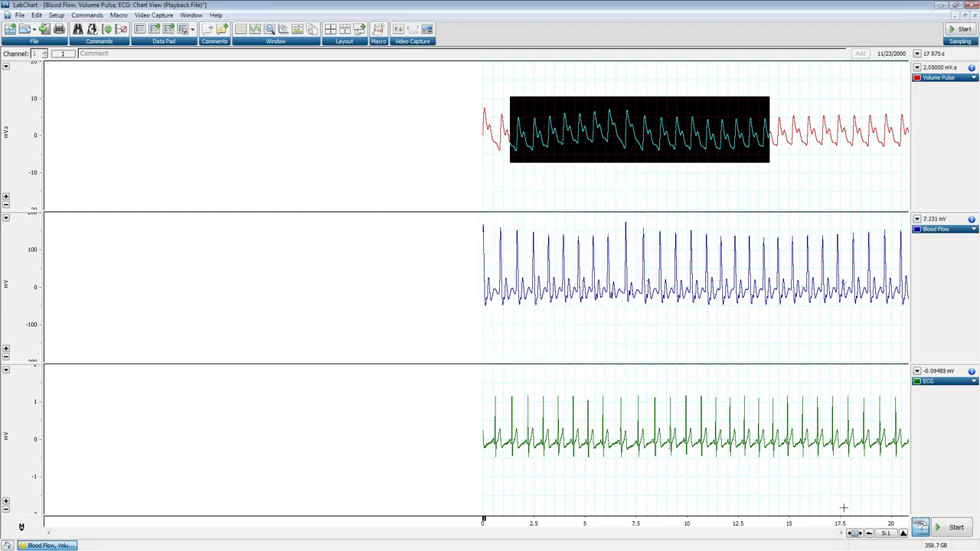
- Select about 0.26 s across all channels, from the ECG peak near 10.7 s to the following Blood Flow peak, and set the horizontal compression to 2:1
{"action": "left_click", "coordinate": [903, 534]}
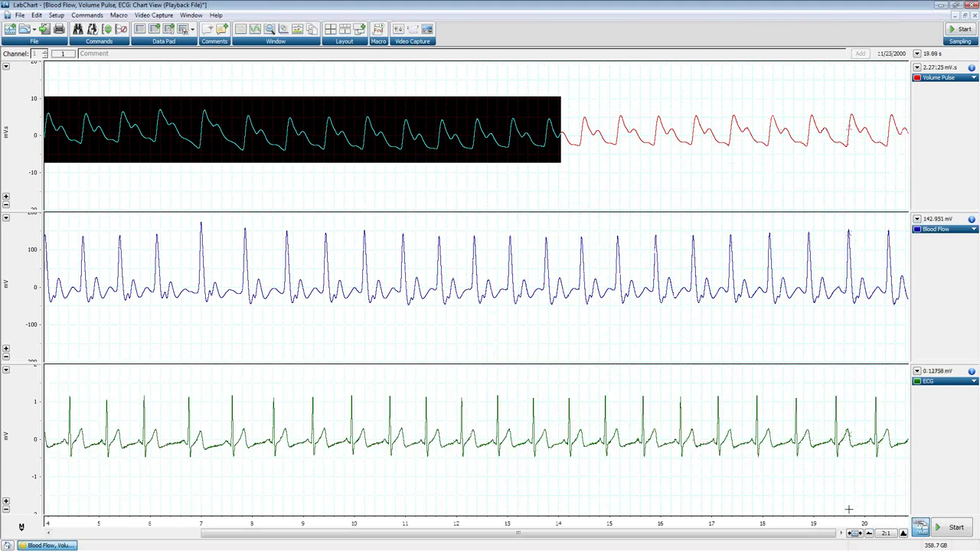
{"action": "left_click", "coordinate": [903, 534]}
{"action": "left_click_drag", "start_coordinate": [667, 533], "coordinate": [605, 533]}
{"action": "left_click_drag", "start_coordinate": [478, 513], "coordinate": [500, 520]}
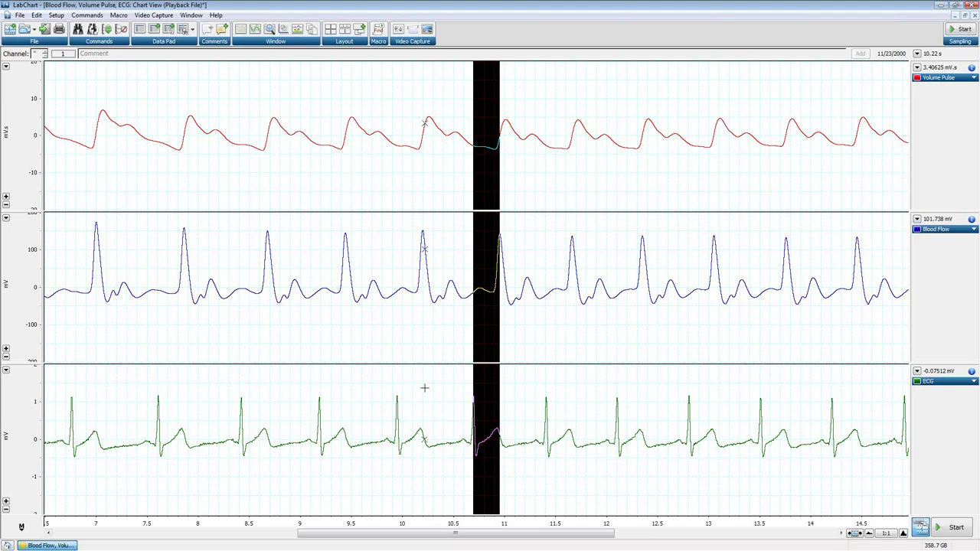
{"action": "left_click", "coordinate": [869, 534]}
{"action": "left_click", "coordinate": [870, 533]}
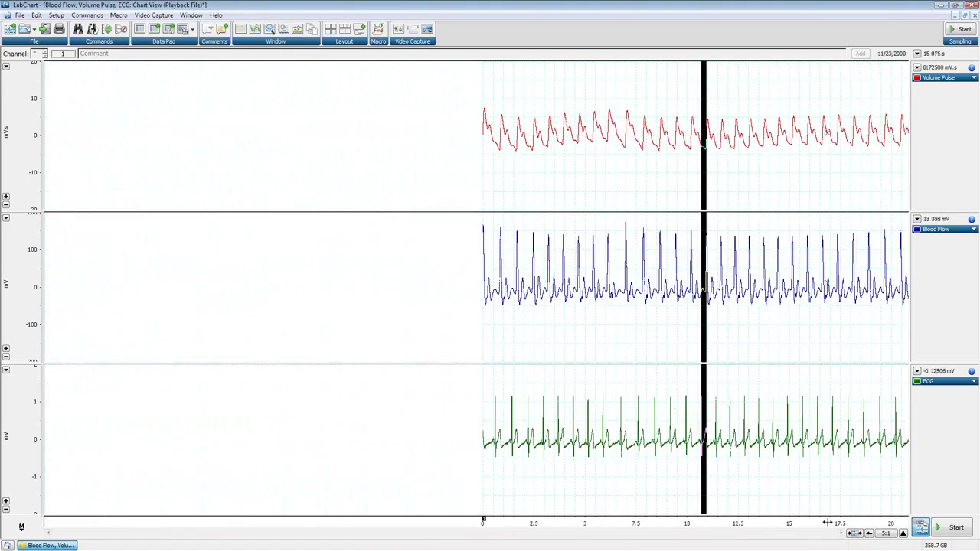
{"action": "left_click", "coordinate": [855, 533]}
- Open the Data Pad, restore the windows from full size, and place the Data Pad beside the Chart View
{"action": "left_click", "coordinate": [123, 15]}
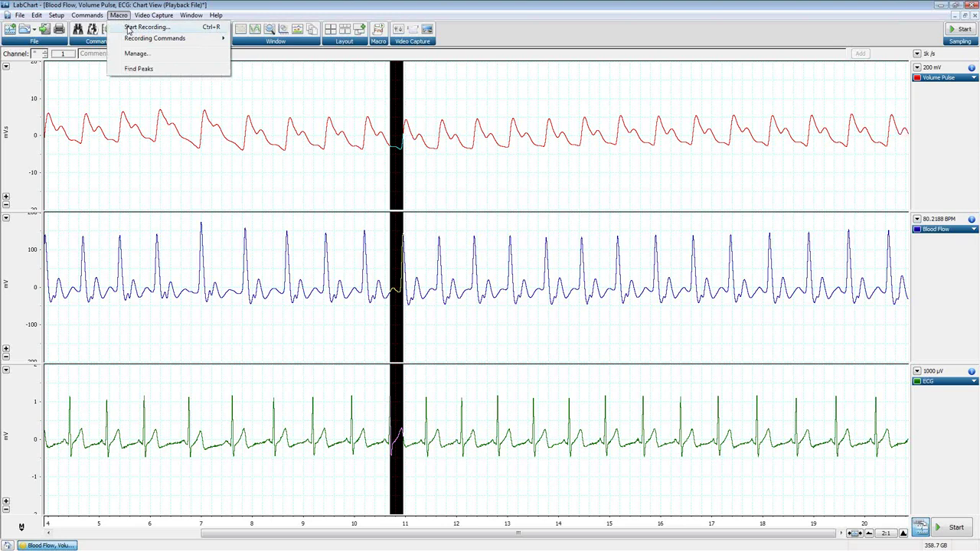
{"action": "left_click", "coordinate": [119, 15]}
{"action": "left_click", "coordinate": [191, 15]}
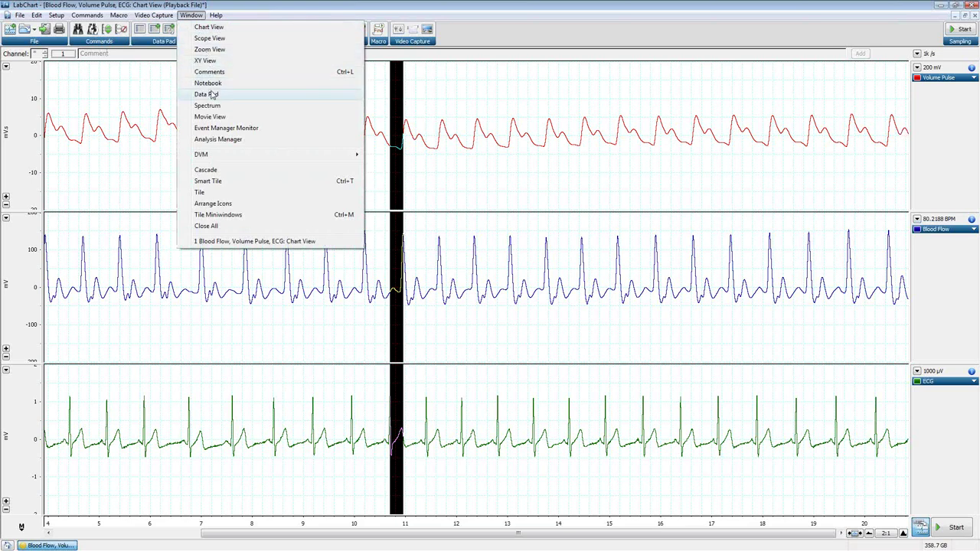
{"action": "left_click", "coordinate": [213, 95]}
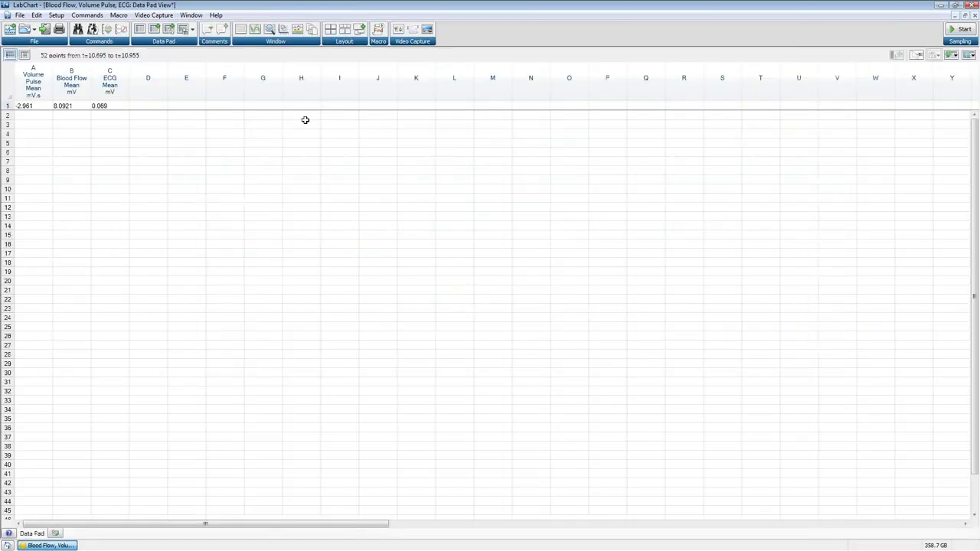
{"action": "left_click", "coordinate": [964, 16]}
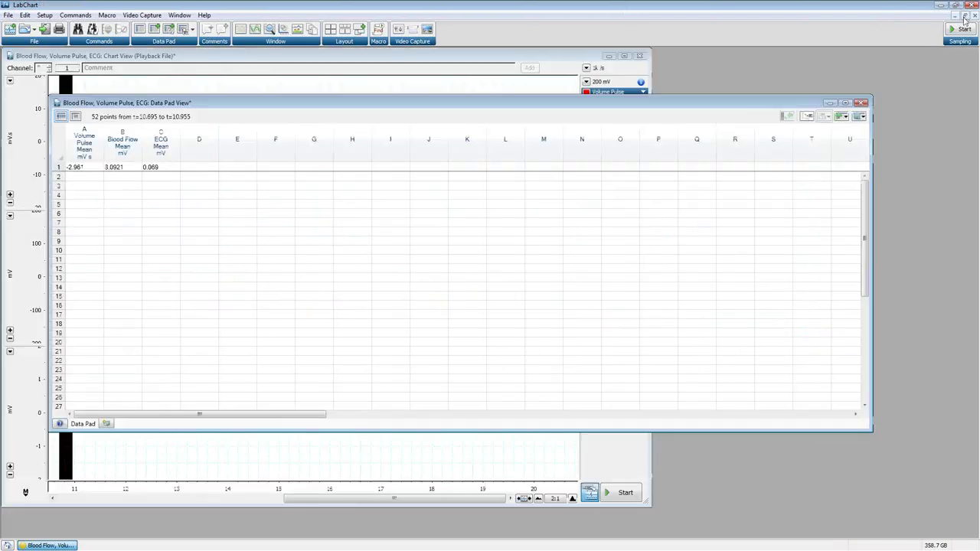
{"action": "left_click_drag", "start_coordinate": [170, 102], "coordinate": [776, 70]}
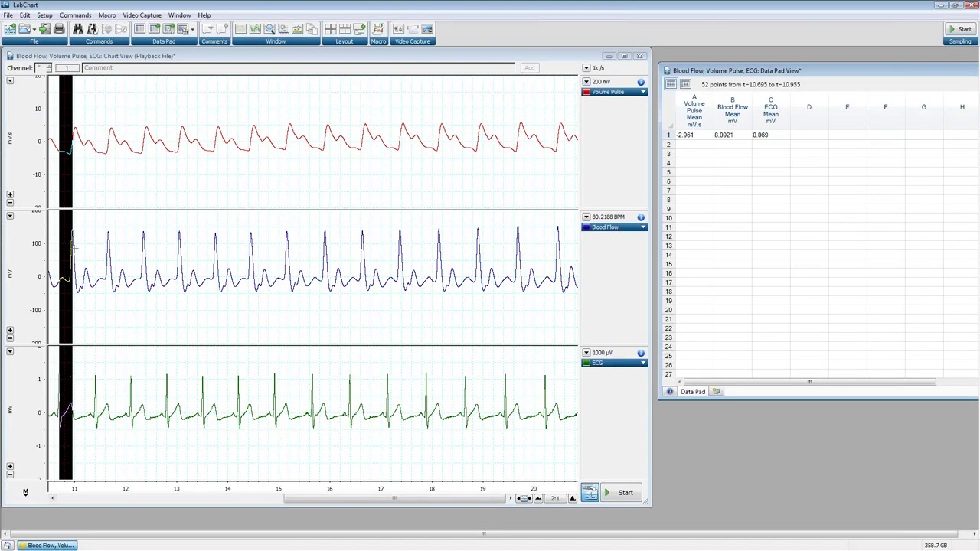
- Set Data Pad column A to Time and column B to Selection Duration from Selection & Active Point, and turn column C off
{"action": "left_click", "coordinate": [685, 119]}
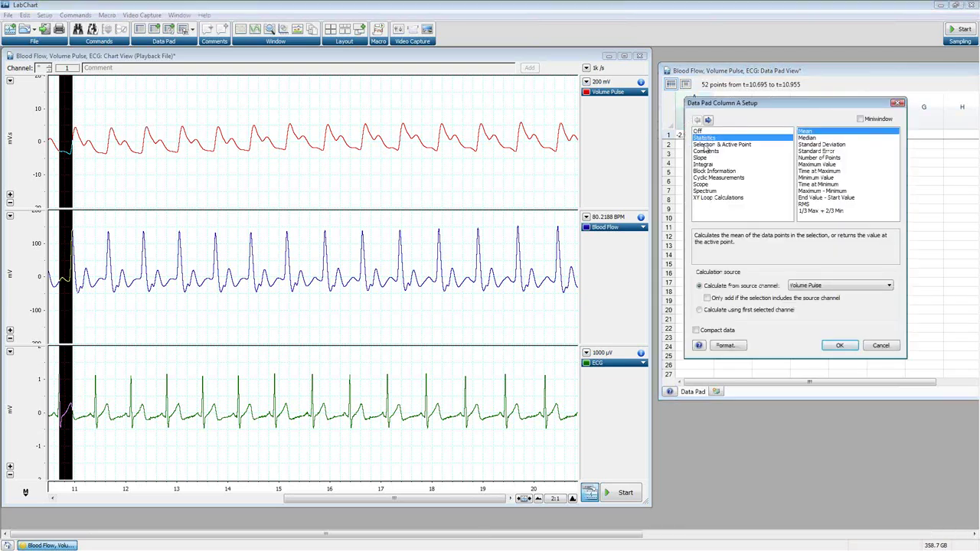
{"action": "left_click", "coordinate": [706, 145]}
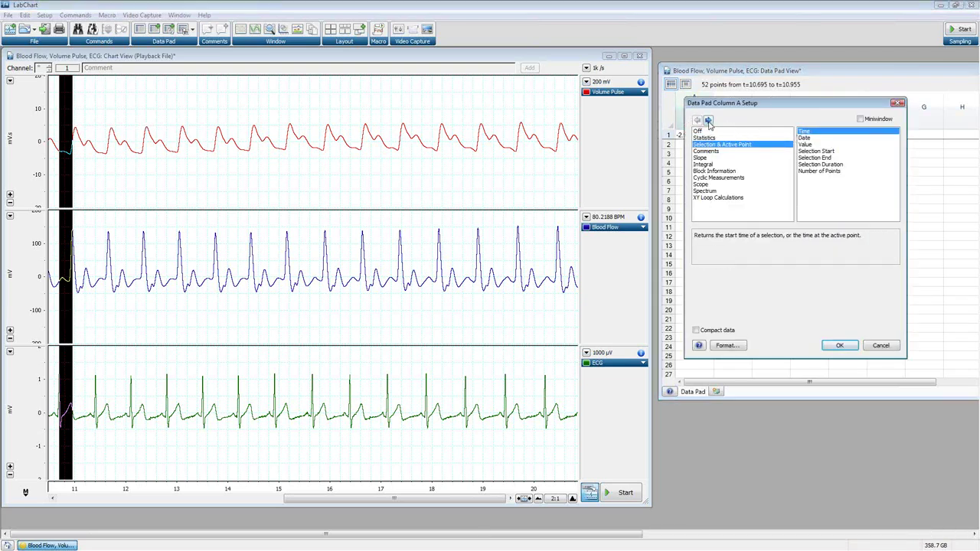
{"action": "left_click", "coordinate": [708, 121]}
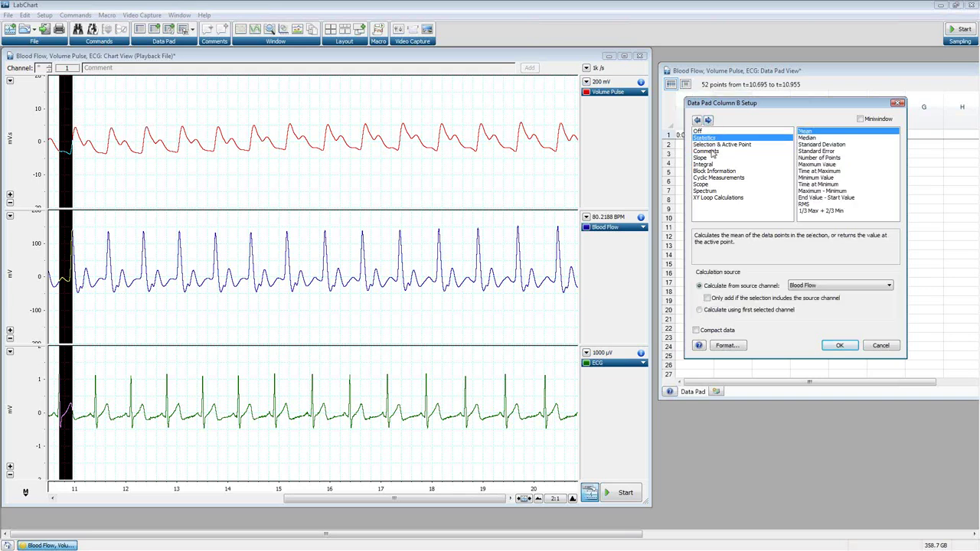
{"action": "left_click", "coordinate": [711, 145]}
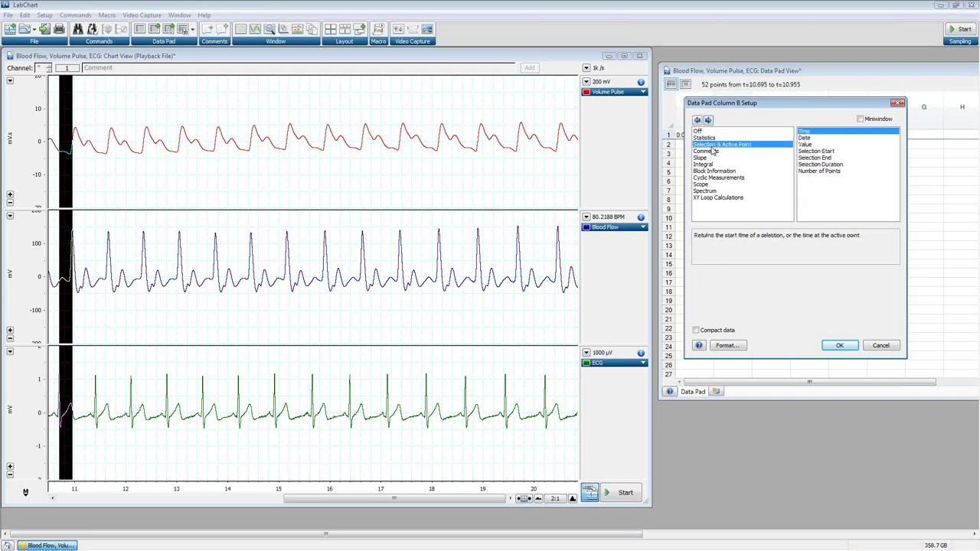
{"action": "left_click", "coordinate": [817, 163]}
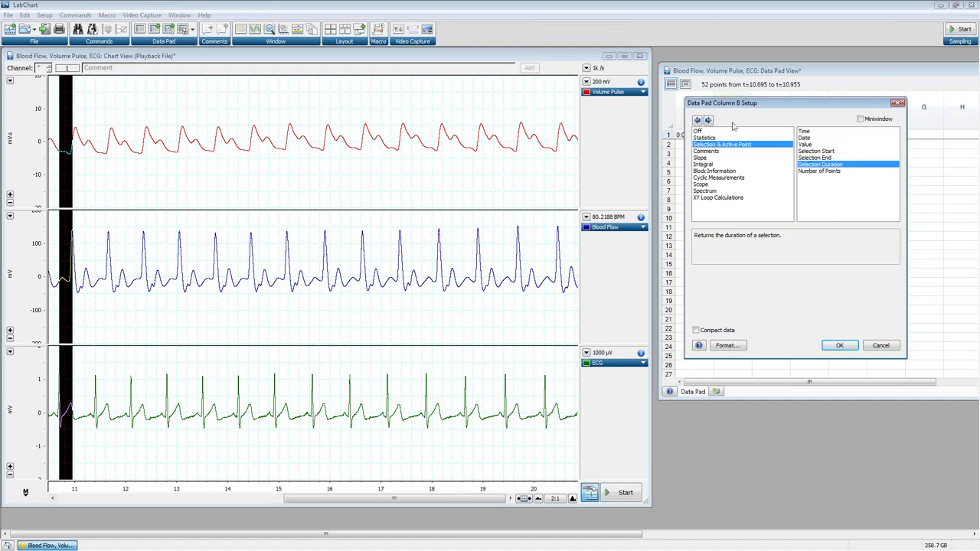
{"action": "left_click", "coordinate": [708, 120]}
{"action": "left_click", "coordinate": [705, 131]}
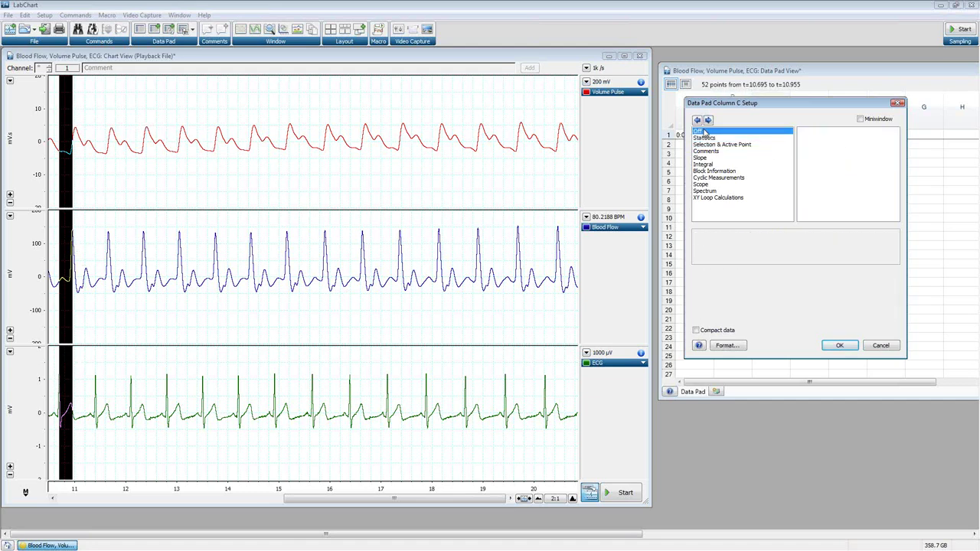
{"action": "left_click", "coordinate": [839, 346]}
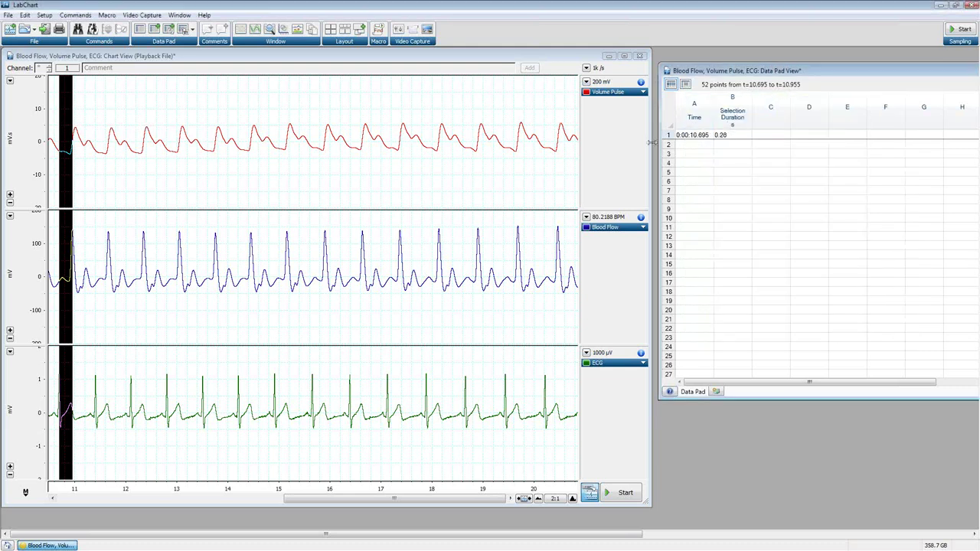
- Tile the Chart View and Data Pad side by side, and widen the Chart View to fill most of the workspace
{"action": "left_click", "coordinate": [360, 31]}
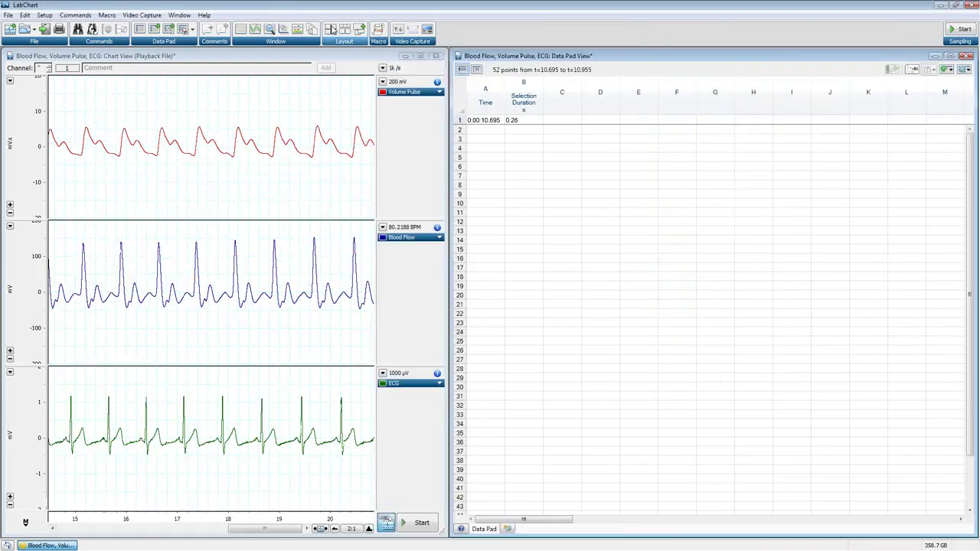
{"action": "left_click_drag", "start_coordinate": [451, 92], "coordinate": [776, 92]}
{"action": "left_click_drag", "start_coordinate": [442, 93], "coordinate": [771, 93]}
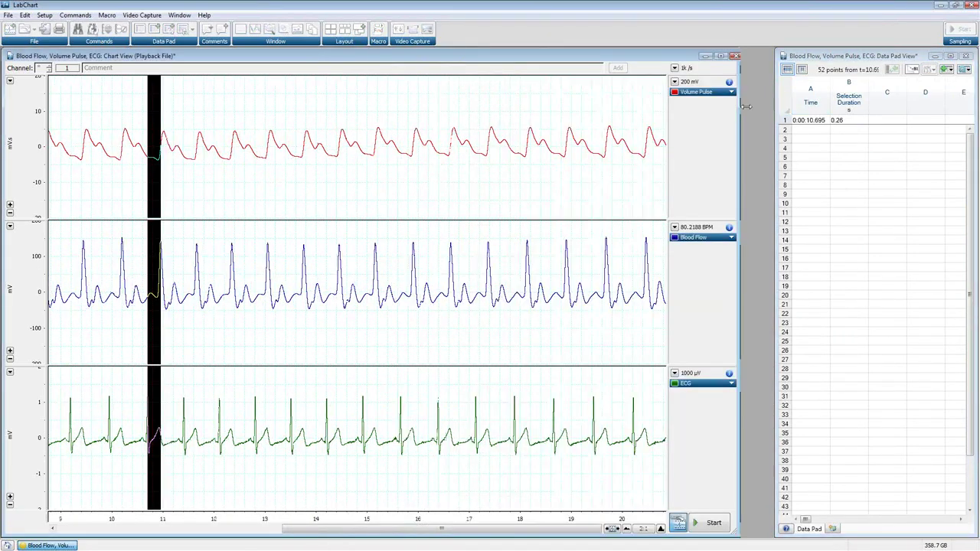
{"action": "left_click", "coordinate": [351, 30]}
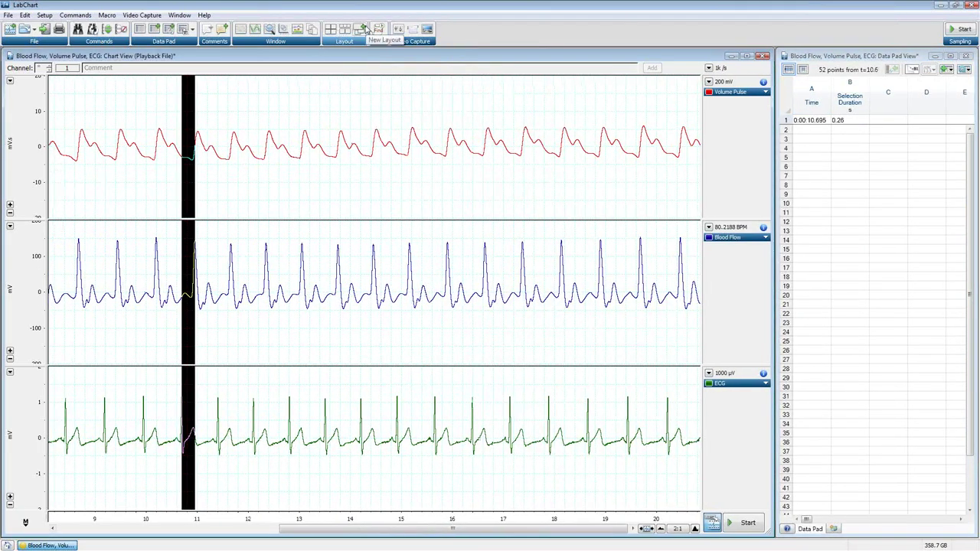
{"action": "left_click", "coordinate": [107, 14]}
{"action": "left_click", "coordinate": [115, 27]}
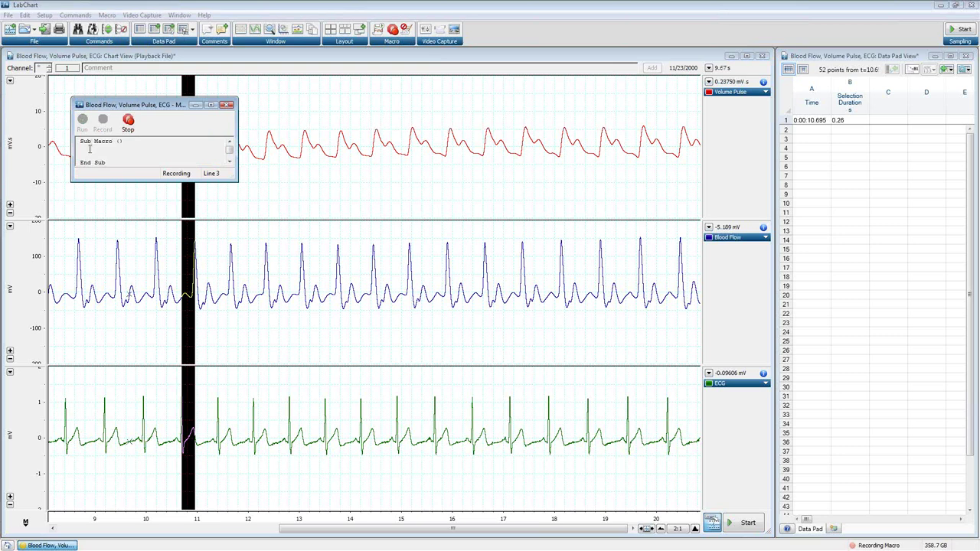
{"action": "left_click", "coordinate": [228, 105]}
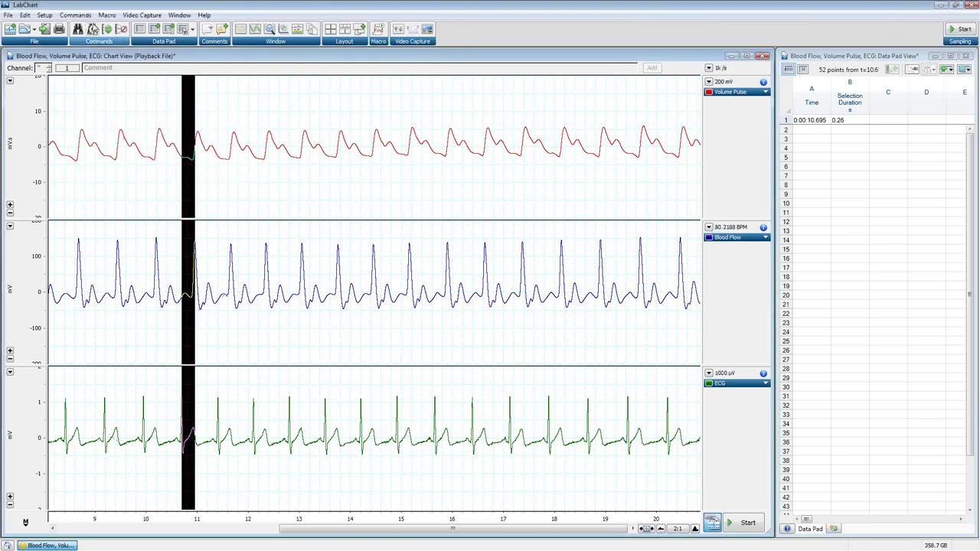
- Start recording a new macro and have it go to the start of the file with Ch3: ECG as the search channel
{"action": "left_click", "coordinate": [107, 16]}
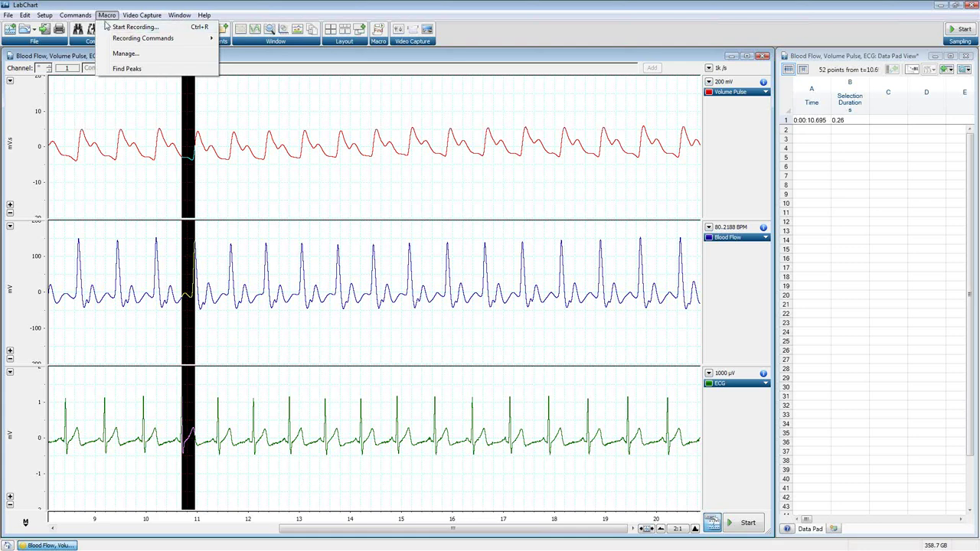
{"action": "left_click", "coordinate": [106, 27]}
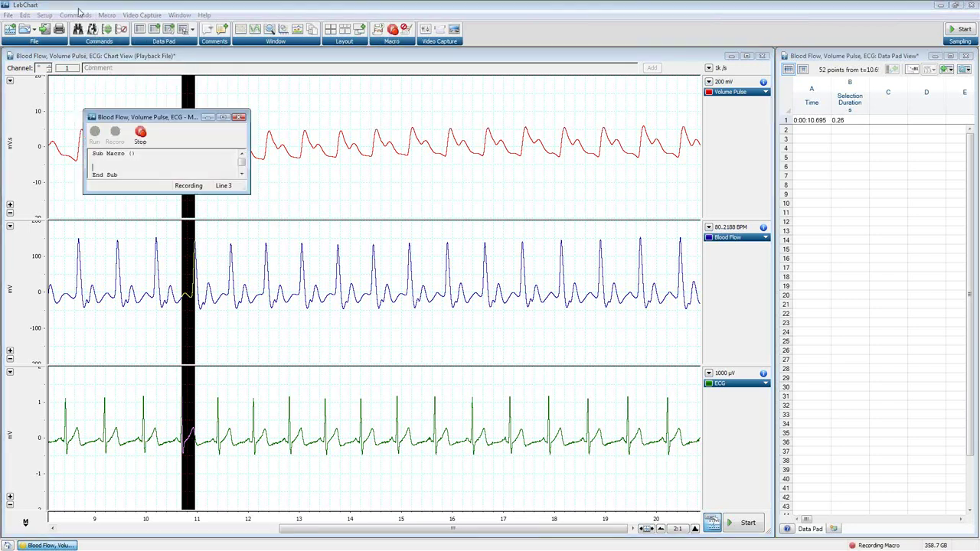
{"action": "left_click", "coordinate": [75, 14]}
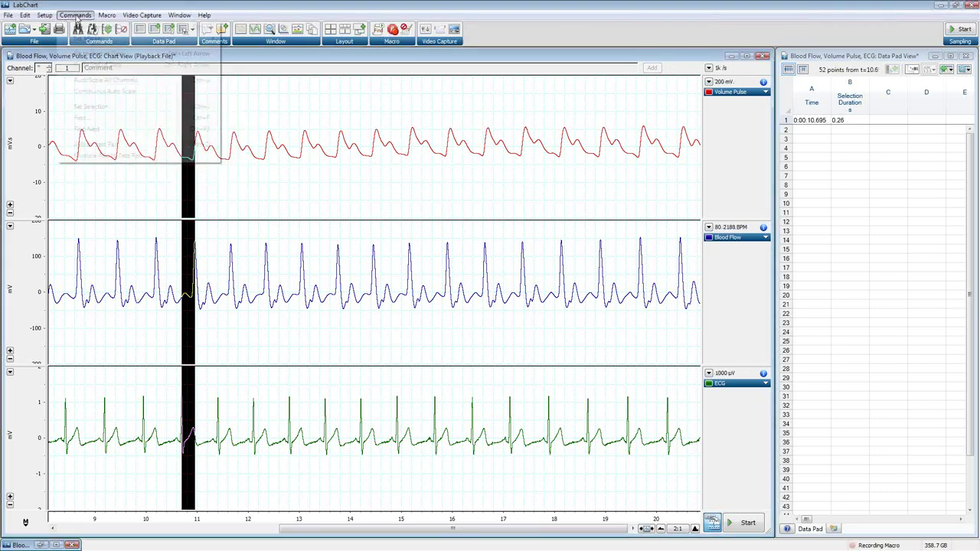
{"action": "left_click", "coordinate": [81, 118]}
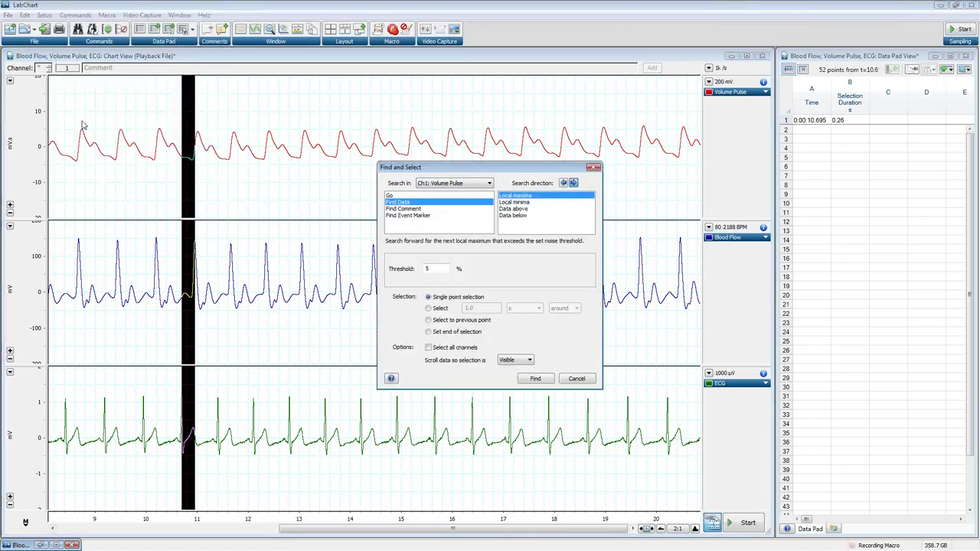
{"action": "left_click", "coordinate": [396, 197]}
{"action": "left_click", "coordinate": [523, 197]}
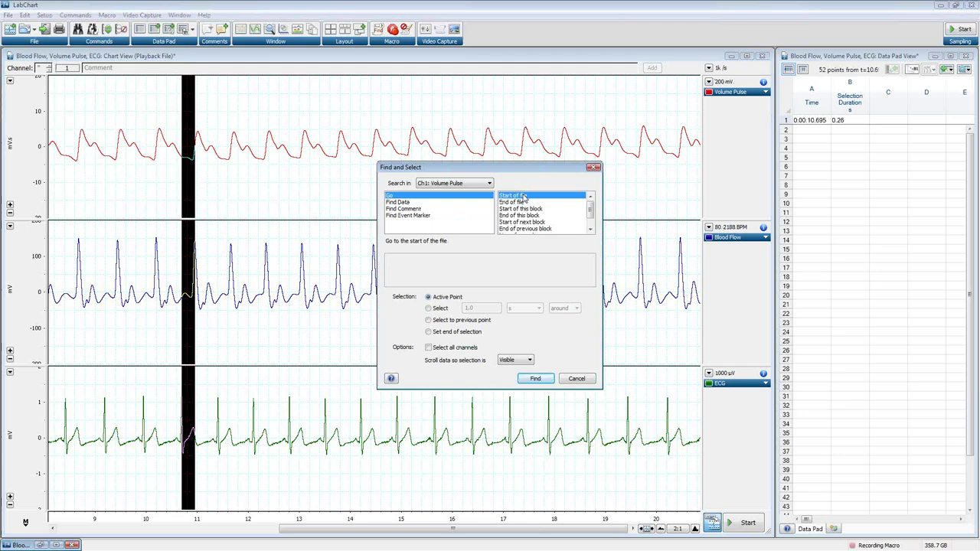
{"action": "left_click", "coordinate": [466, 183]}
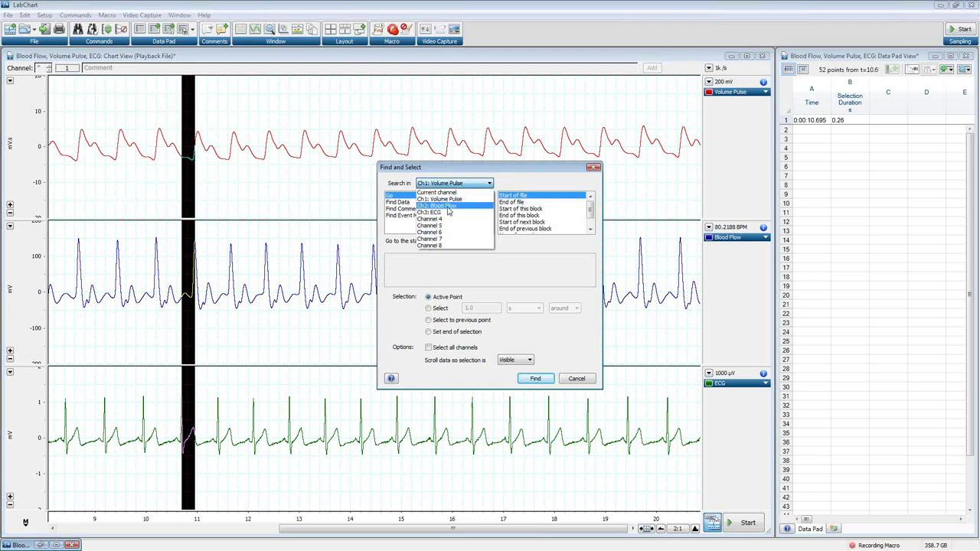
{"action": "left_click", "coordinate": [449, 213]}
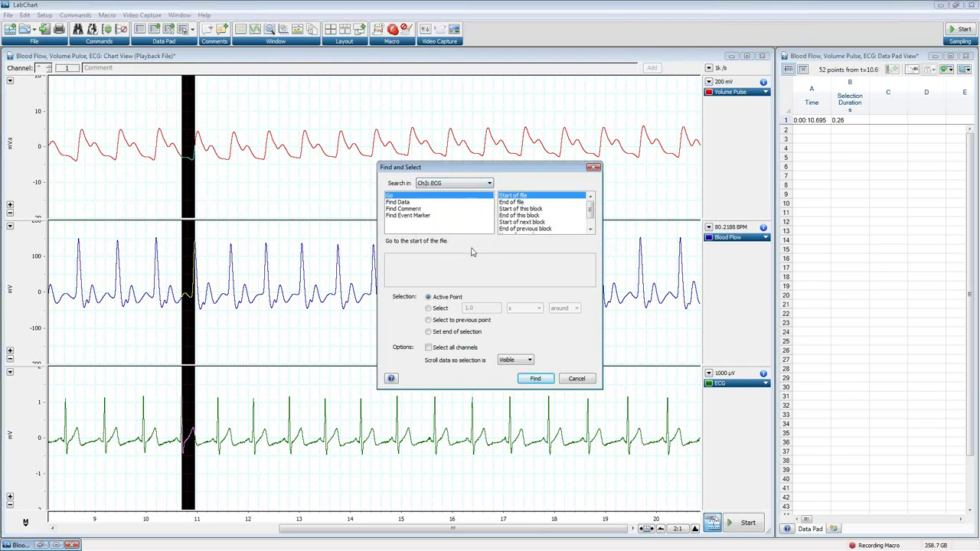
{"action": "left_click", "coordinate": [534, 378]}
{"action": "left_click", "coordinate": [526, 381]}
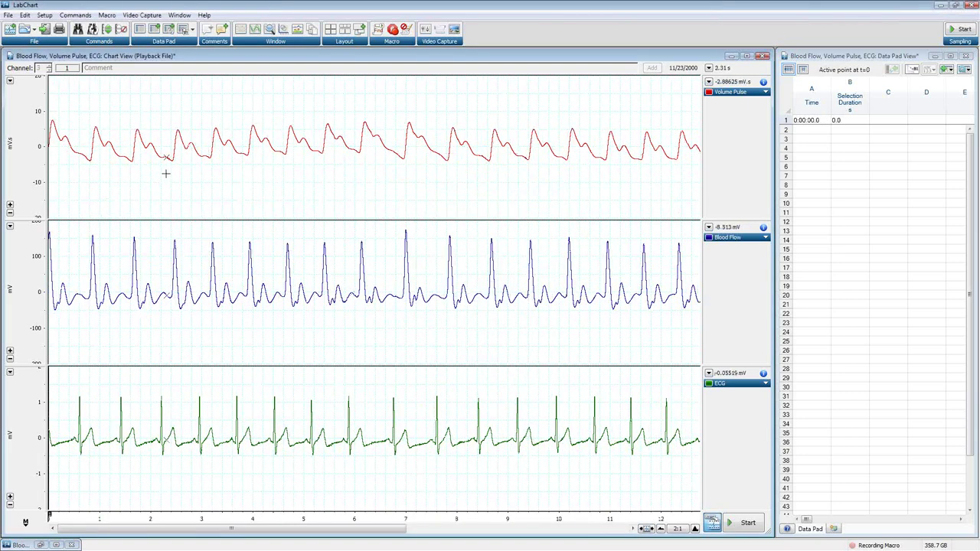
- Insert a Repeat While In Block loop into the macro being recorded
{"action": "left_click", "coordinate": [85, 16]}
{"action": "mouse_move", "coordinate": [104, 16]}
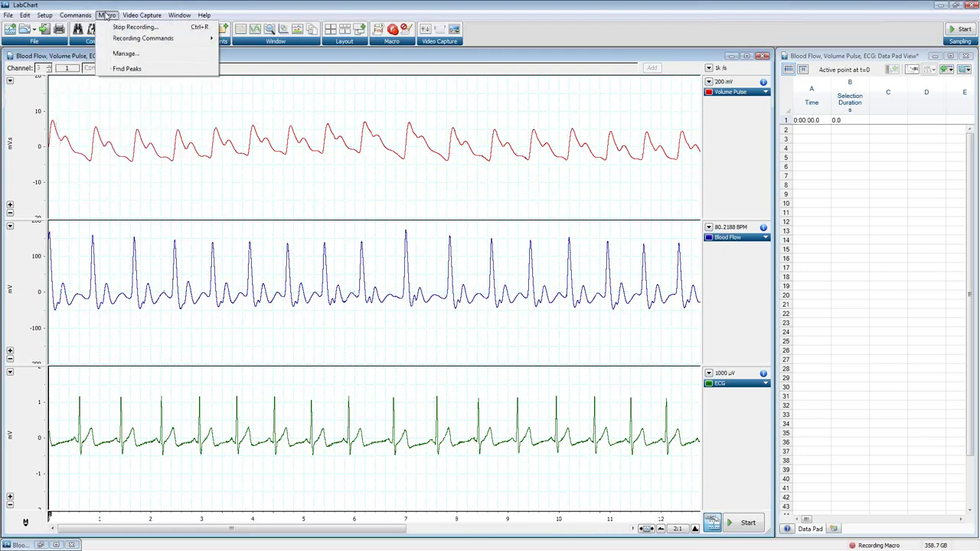
{"action": "mouse_move", "coordinate": [118, 40]}
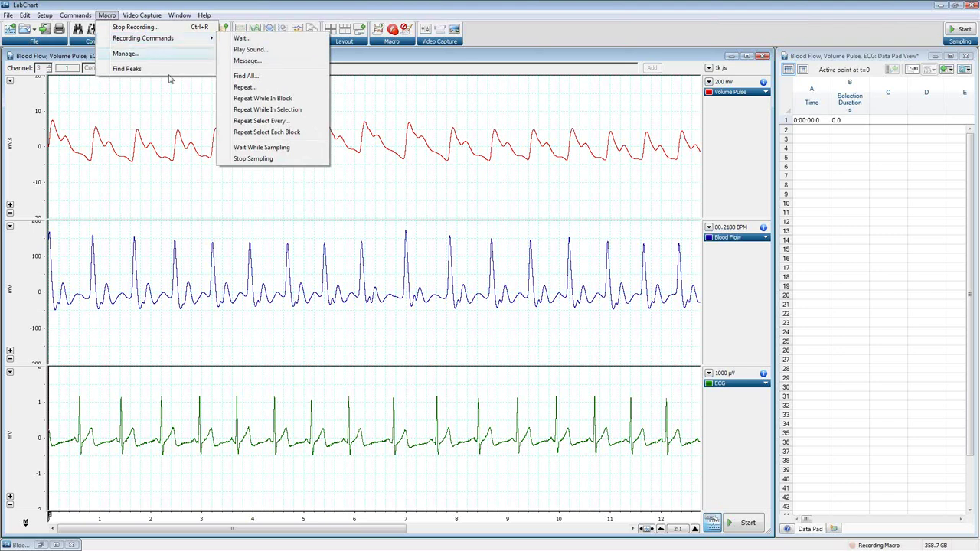
{"action": "left_click", "coordinate": [288, 103]}
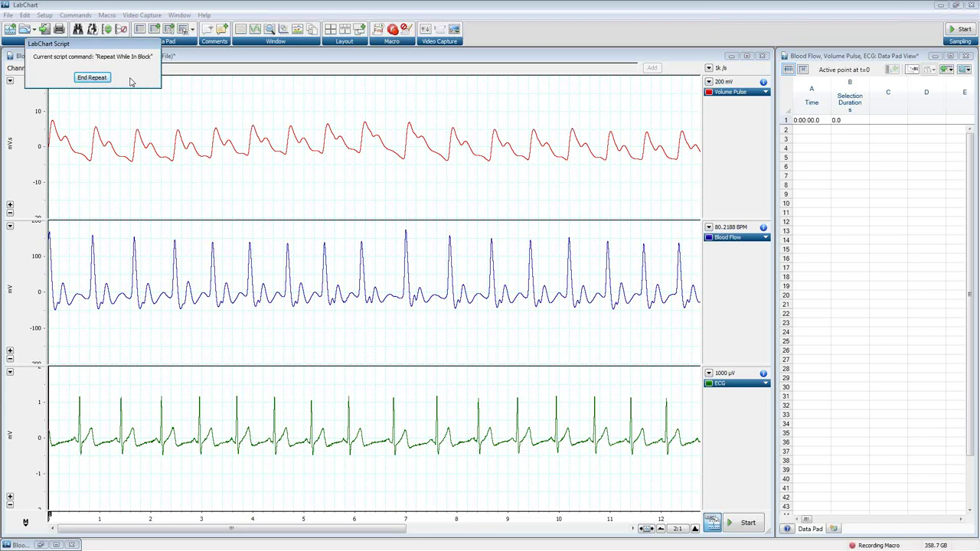
- Find the next local maximum in the ECG channel with a 10% threshold, as a single point selection
{"action": "left_click", "coordinate": [77, 15]}
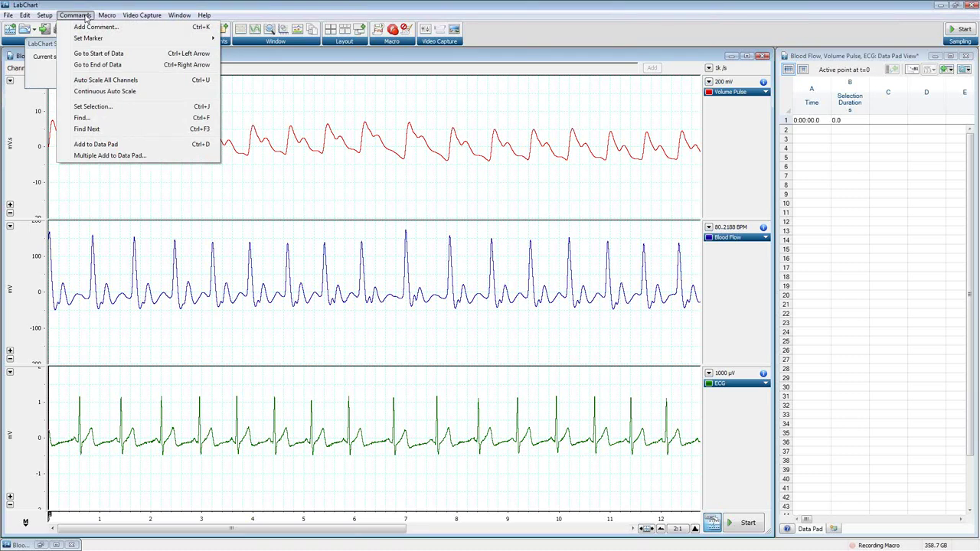
{"action": "left_click", "coordinate": [82, 119]}
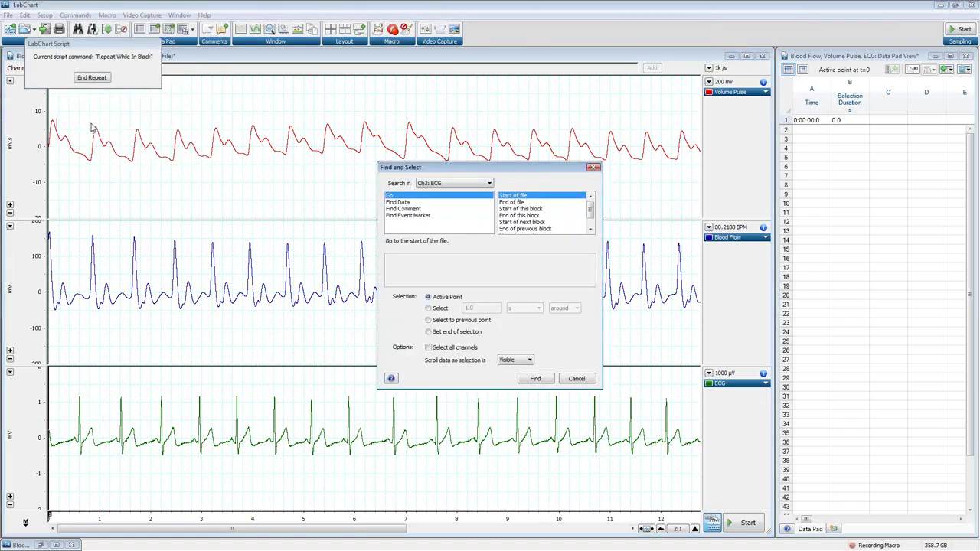
{"action": "left_click", "coordinate": [423, 202]}
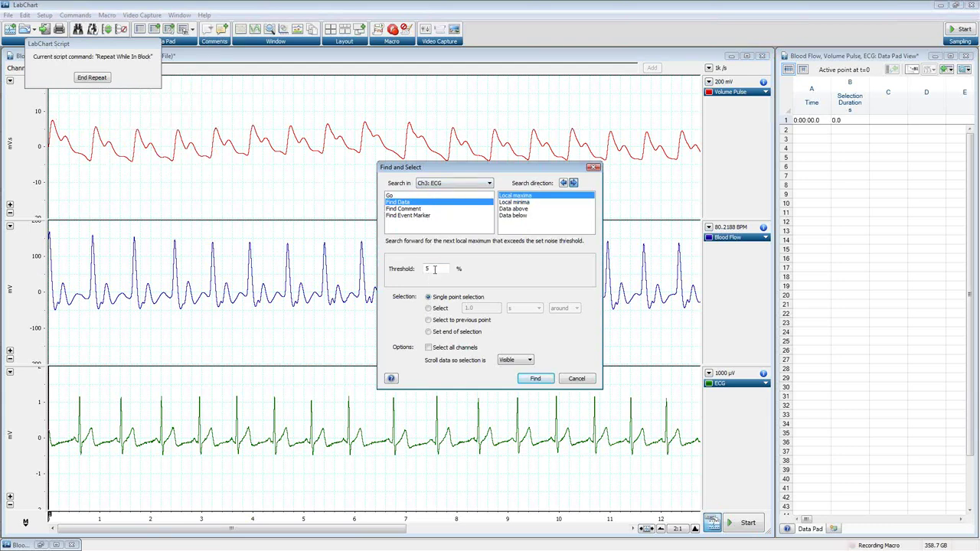
{"action": "left_click_drag", "start_coordinate": [434, 269], "coordinate": [419, 269]}
{"action": "type", "text": "10"}
{"action": "left_click", "coordinate": [533, 379]}
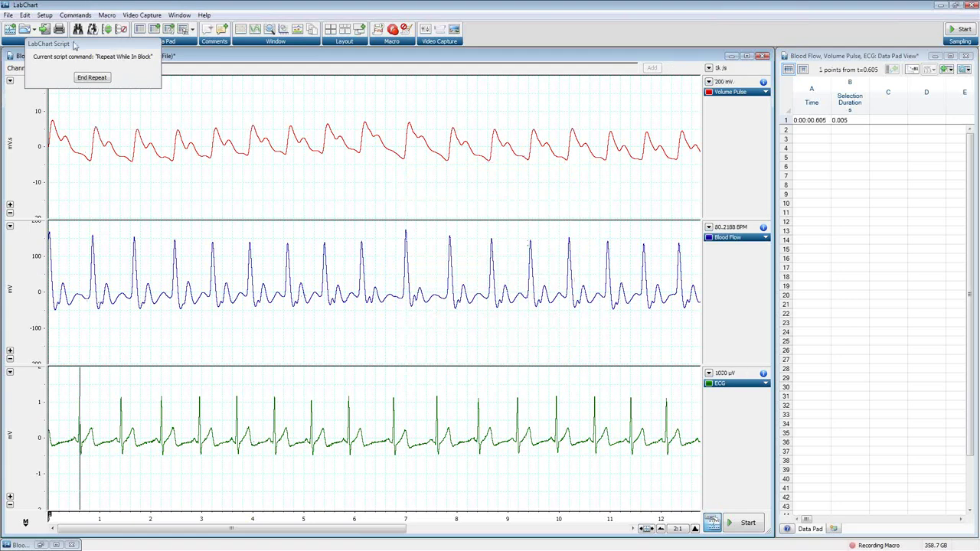
- Find the next local maximum in Ch2: Blood Flow at 10% threshold, selecting back to the previous point across all channels
{"action": "left_click", "coordinate": [75, 14]}
{"action": "left_click", "coordinate": [90, 119]}
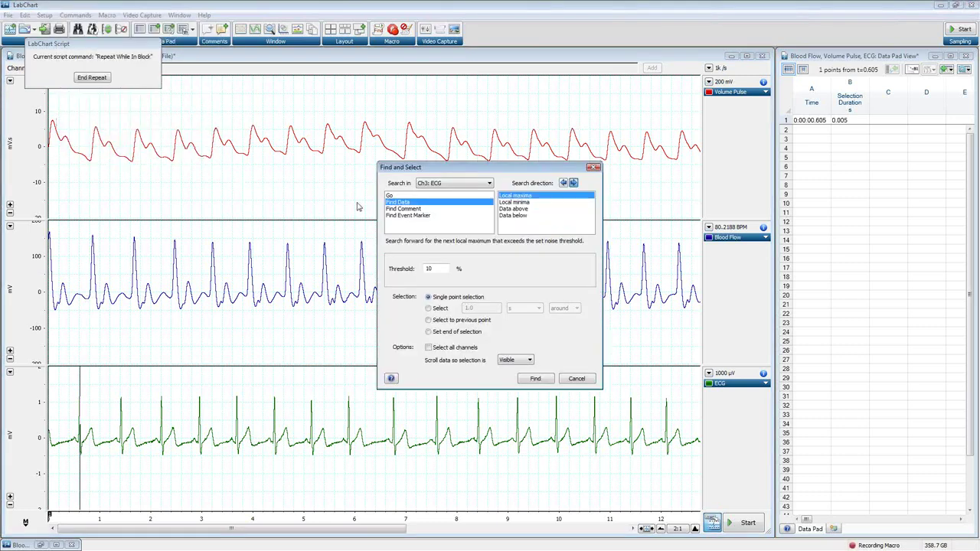
{"action": "left_click", "coordinate": [480, 186]}
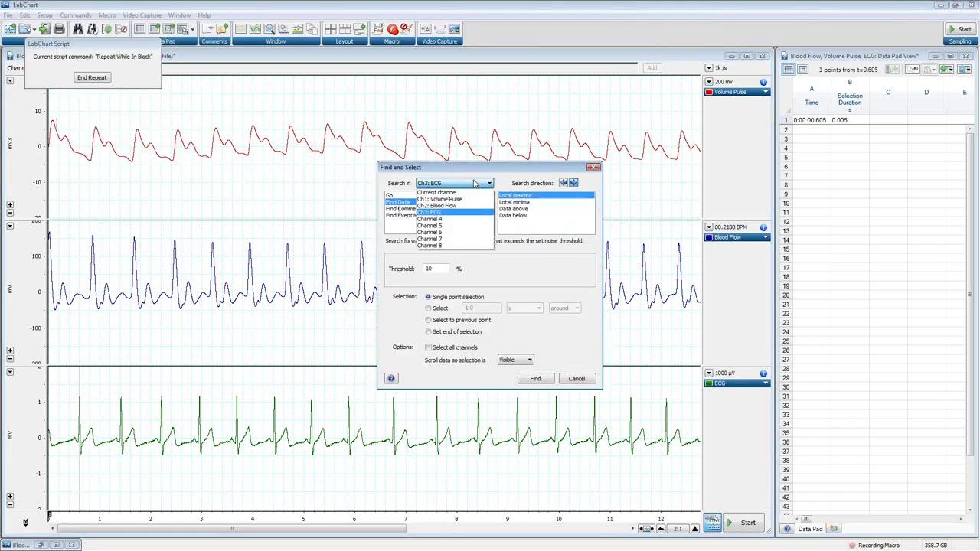
{"action": "left_click", "coordinate": [459, 206]}
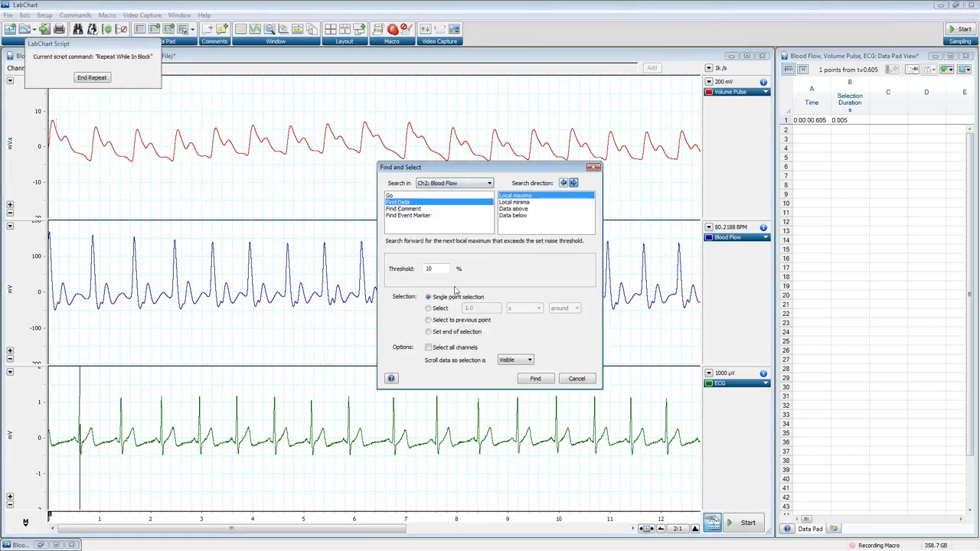
{"action": "left_click", "coordinate": [433, 351]}
{"action": "left_click", "coordinate": [429, 320]}
{"action": "left_click", "coordinate": [535, 378]}
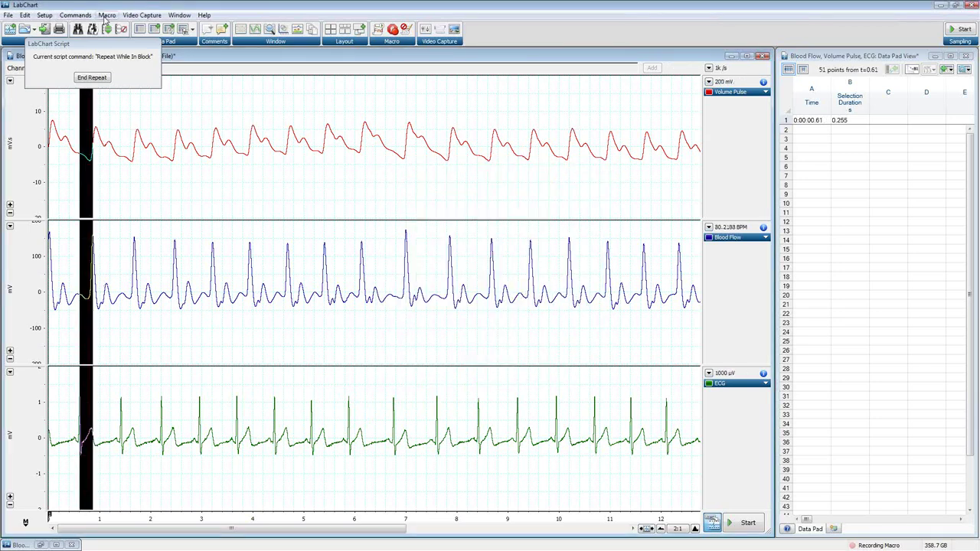
- Add the peak-to-peak selection to the Data Pad and end the repeat loop
{"action": "left_click", "coordinate": [84, 16]}
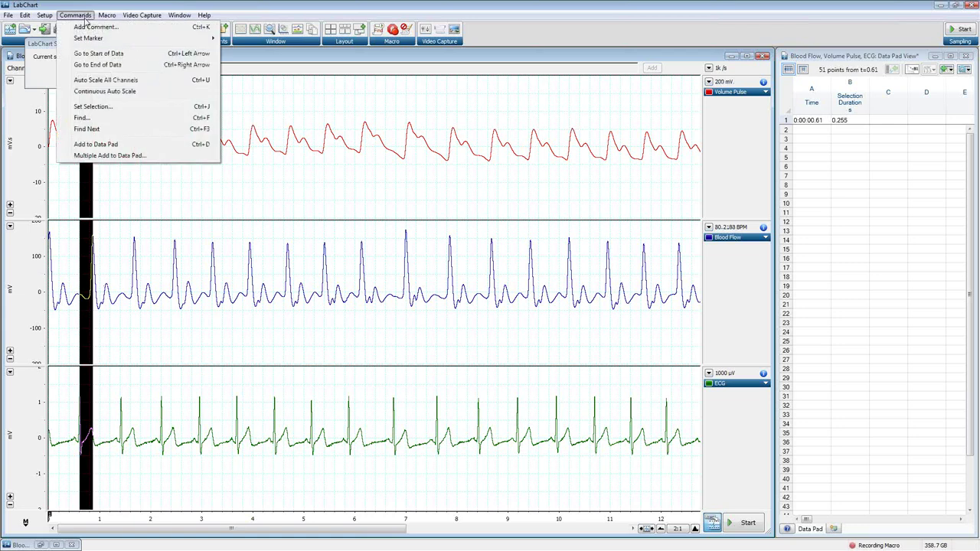
{"action": "left_click", "coordinate": [91, 144]}
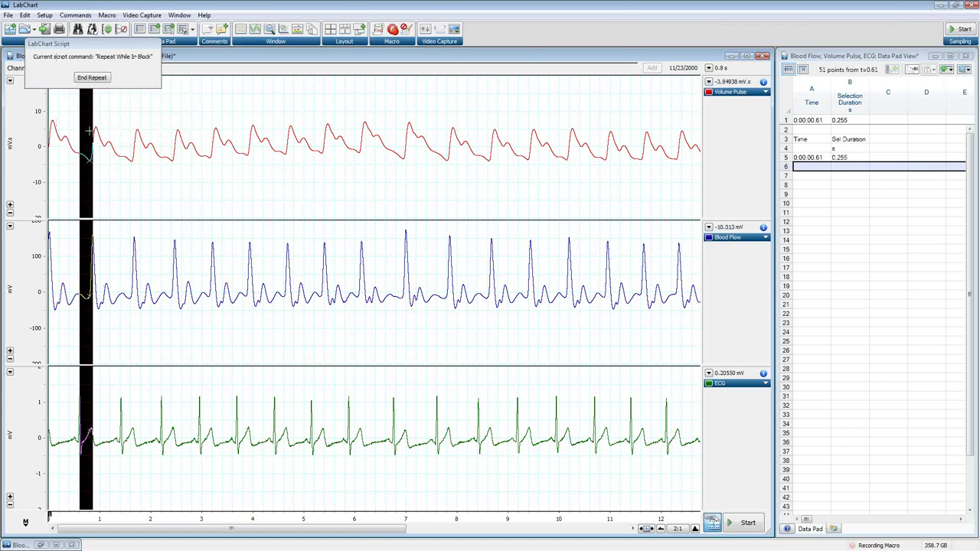
{"action": "left_click", "coordinate": [93, 78]}
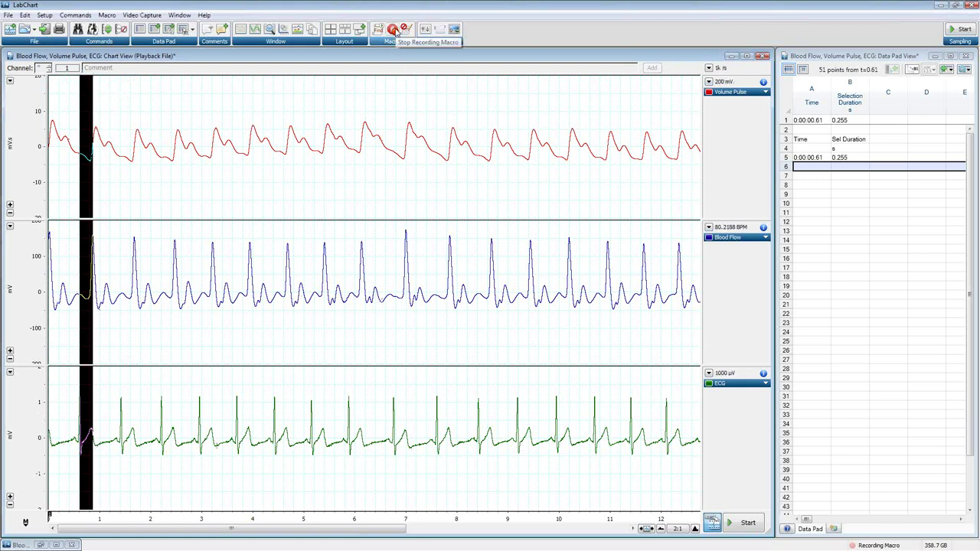
- Stop recording and save the macro as PTT, shown in the Macro menu
{"action": "left_click", "coordinate": [107, 15]}
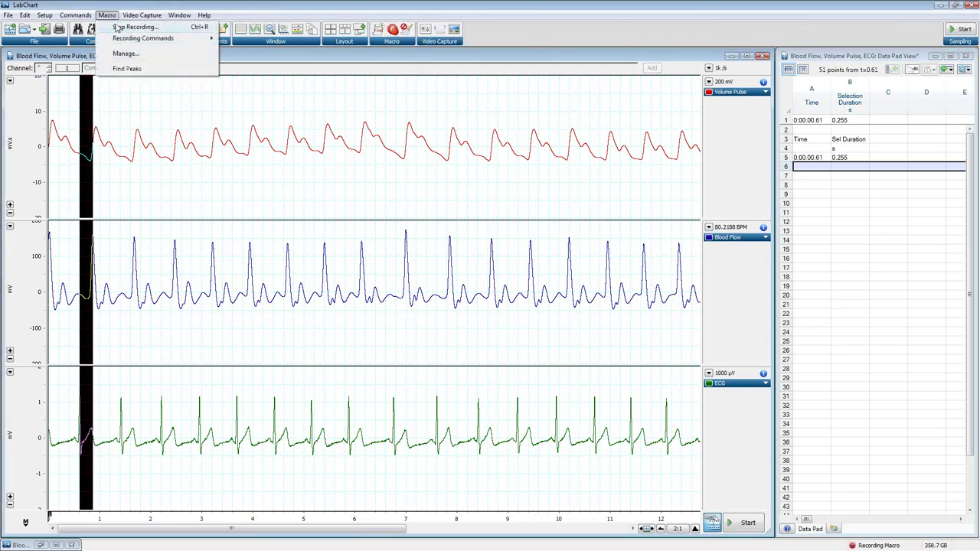
{"action": "left_click", "coordinate": [116, 27]}
{"action": "type", "text": "PTT"}
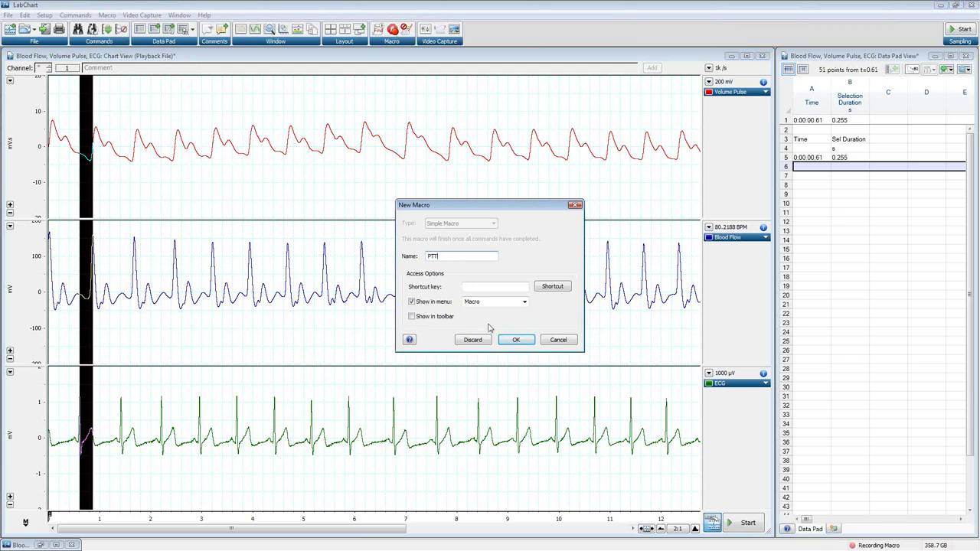
{"action": "left_click", "coordinate": [518, 341]}
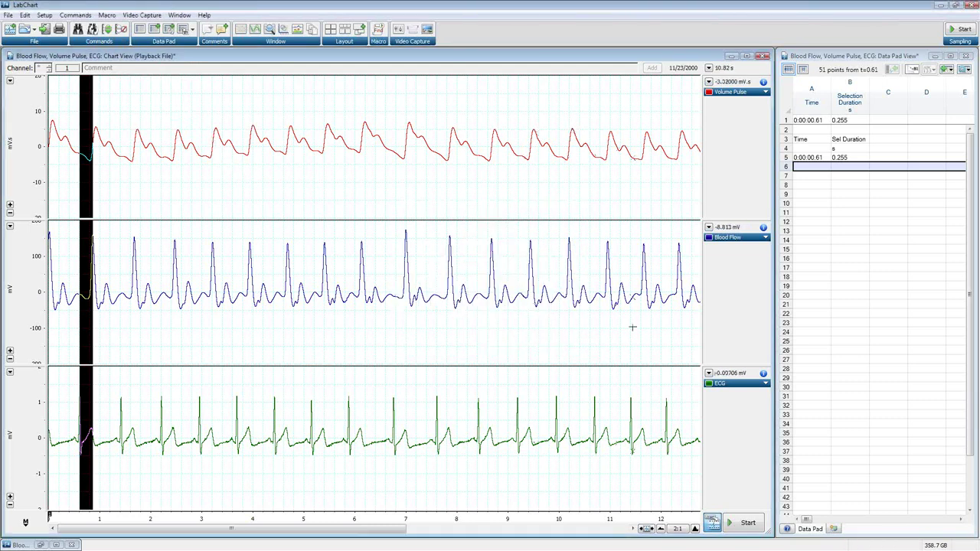
- Clear the recorded entries from the Data Pad and run the PTT macro
{"action": "left_click_drag", "start_coordinate": [814, 196], "coordinate": [801, 129]}
{"action": "key", "text": "Delete"}
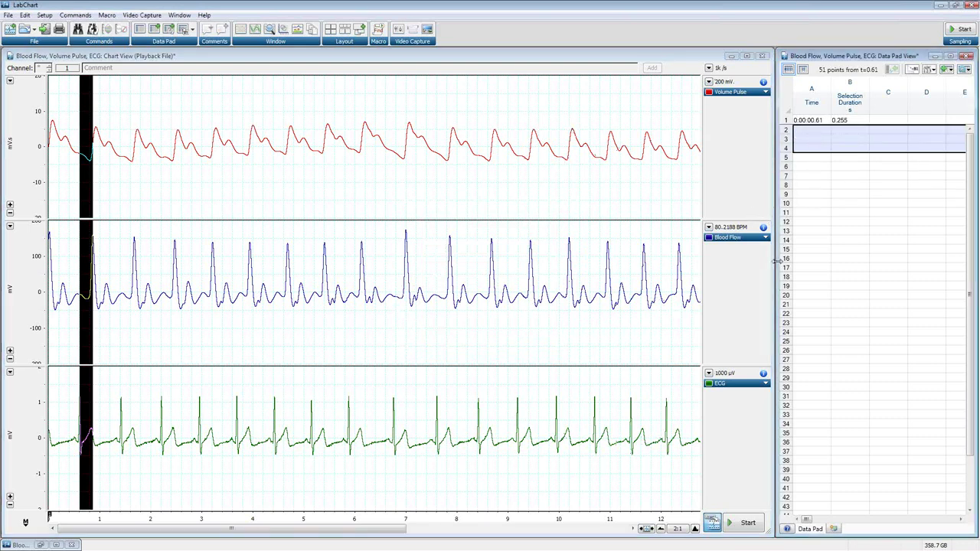
{"action": "left_click", "coordinate": [106, 14]}
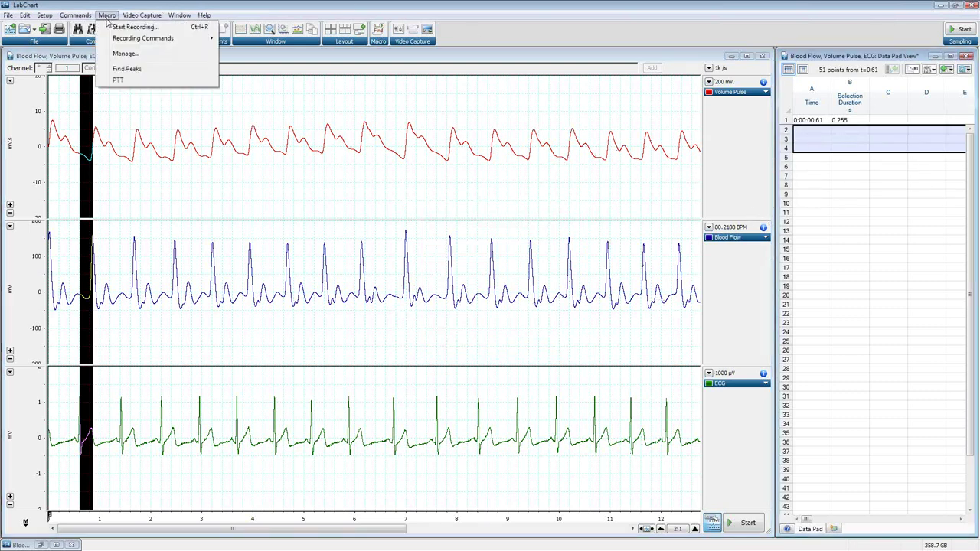
{"action": "left_click", "coordinate": [117, 85]}
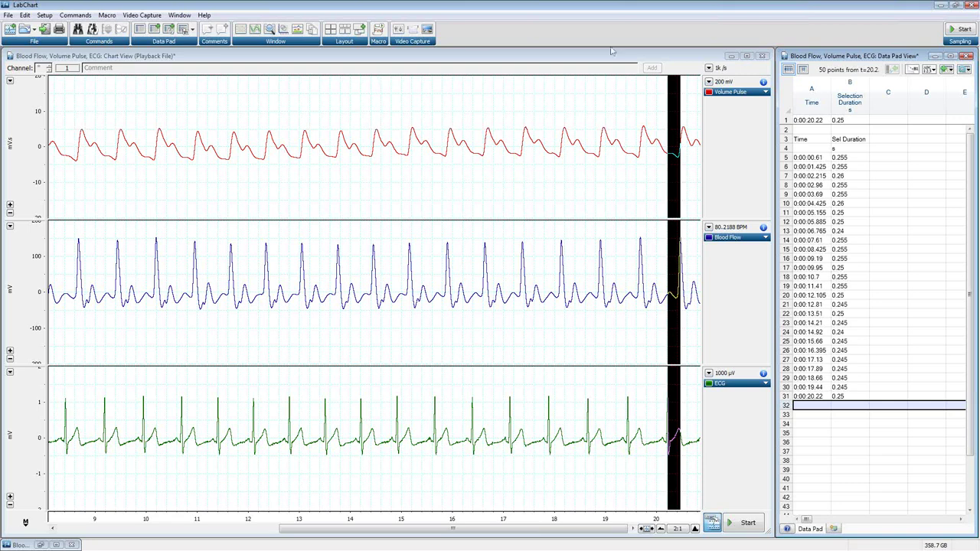
- Close the Blood Flow, Volume Pulse, ECG file and open the Event Script file from the Welcome Center's macros
{"action": "left_click", "coordinate": [763, 57]}
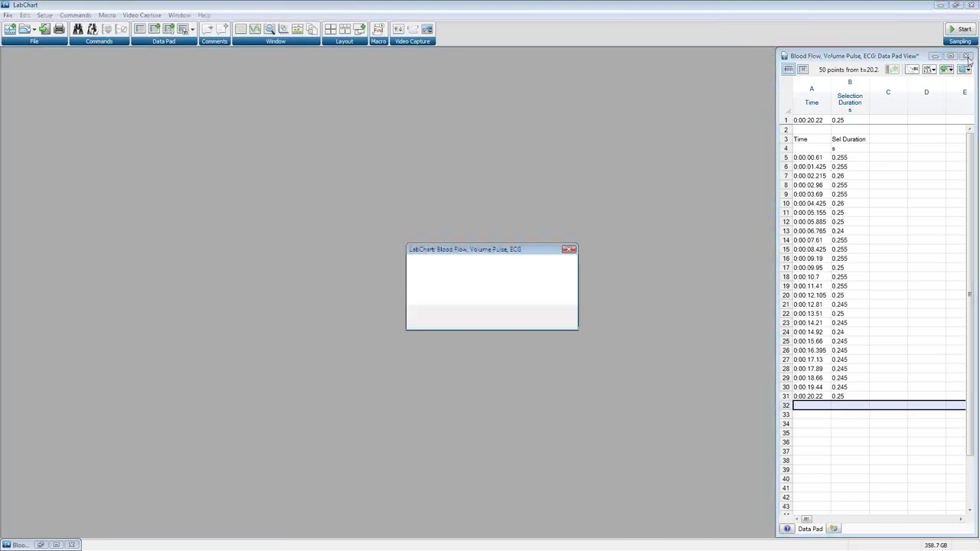
{"action": "left_click", "coordinate": [499, 316]}
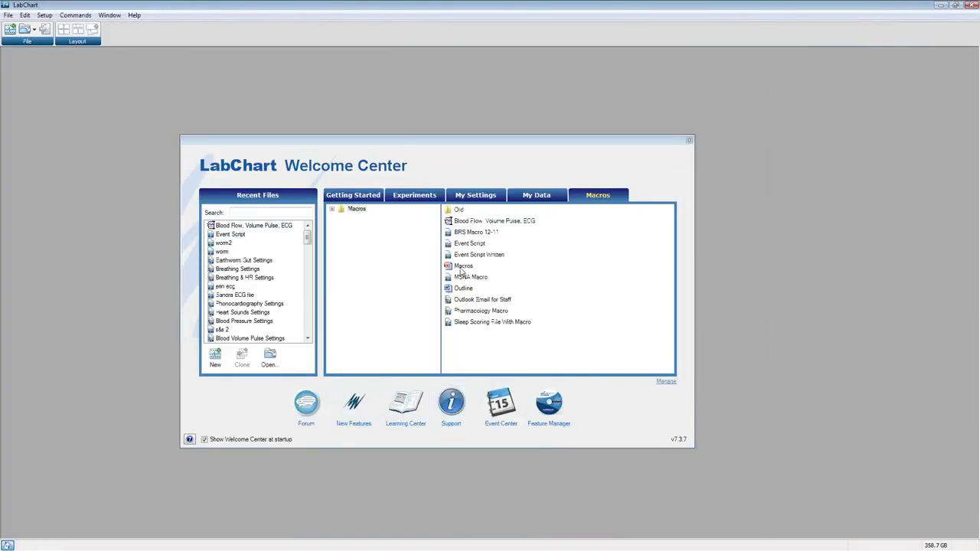
{"action": "left_click", "coordinate": [466, 245]}
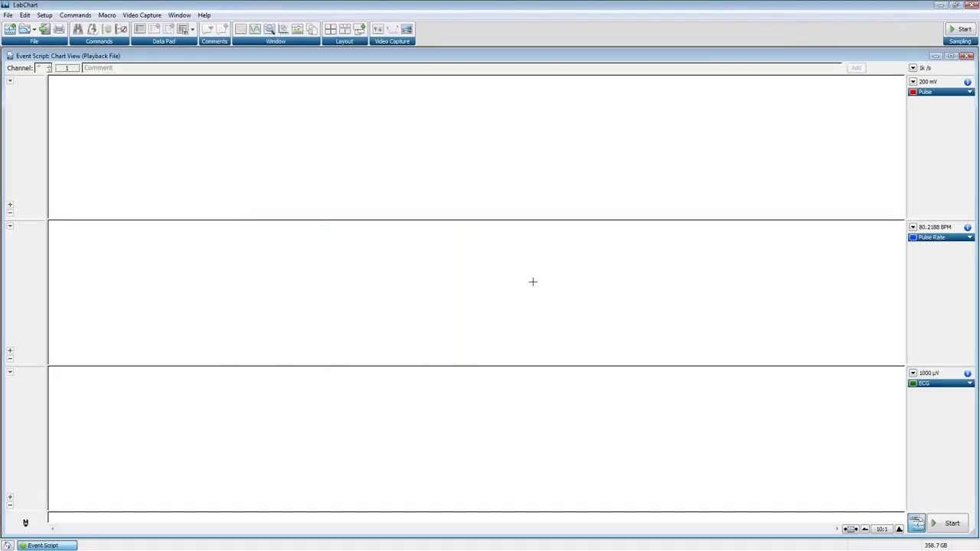
- Record about 2.5 s of Pulse, Pulse Rate and ECG data, and auto scale all channels
{"action": "left_click", "coordinate": [951, 523]}
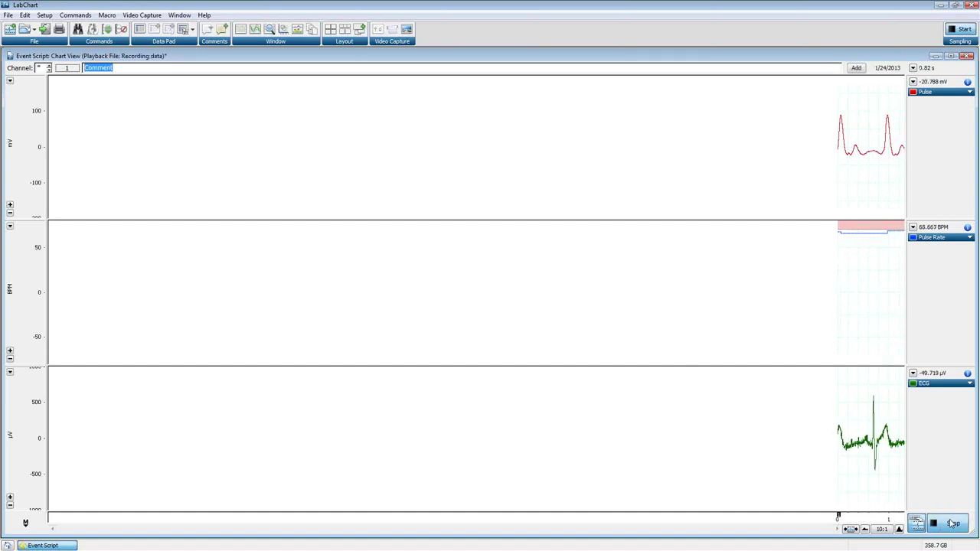
{"action": "left_click", "coordinate": [952, 523]}
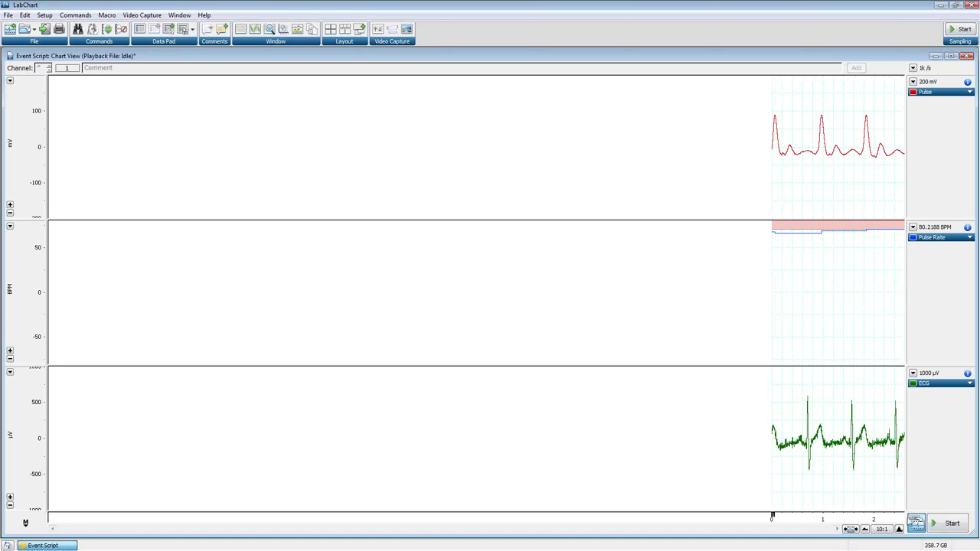
{"action": "left_click", "coordinate": [106, 29]}
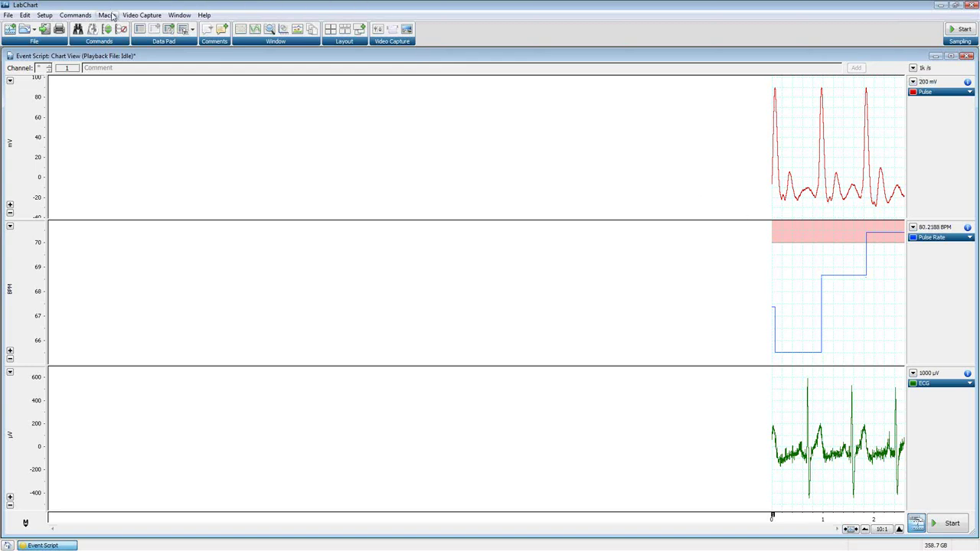
- Create a new macro of type Event Script named Marking and Analysis, and close the macro manager
{"action": "left_click", "coordinate": [110, 16]}
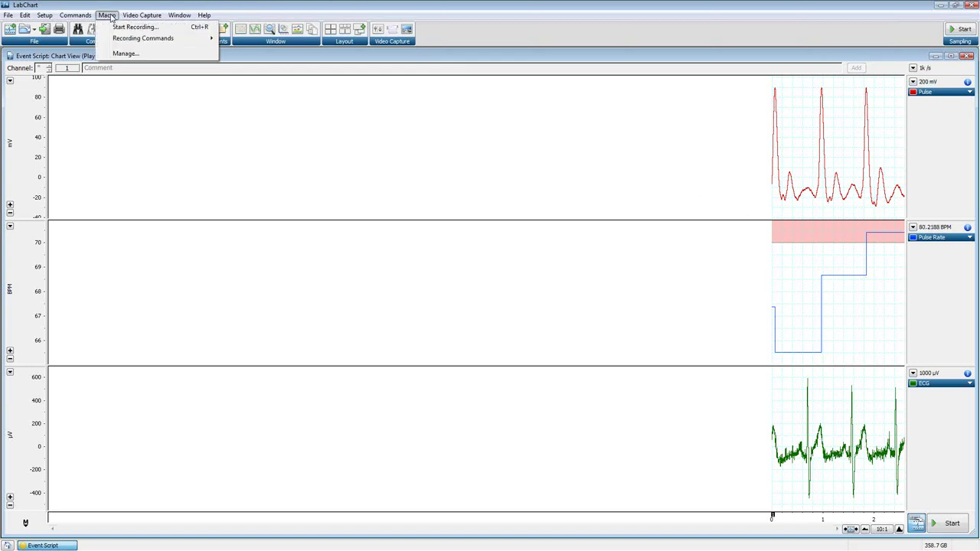
{"action": "left_click", "coordinate": [125, 54]}
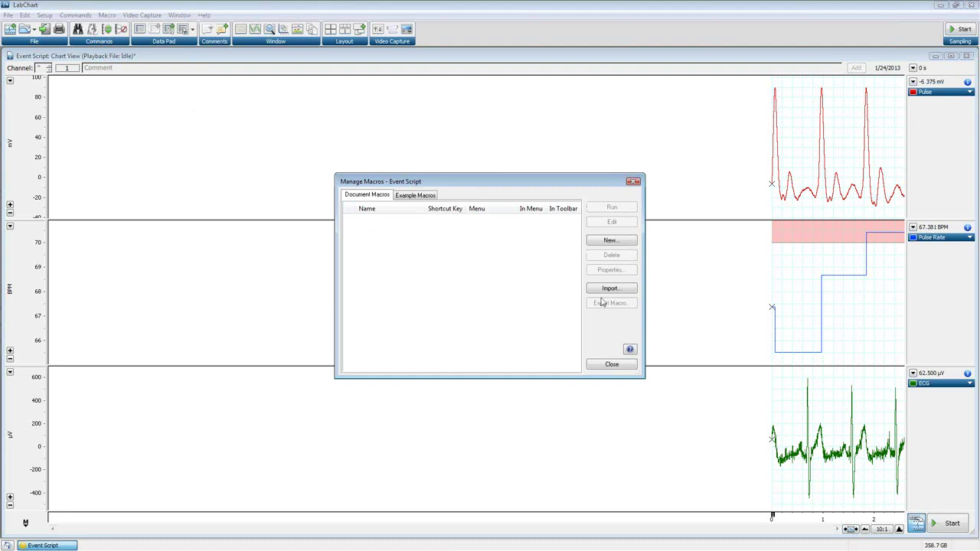
{"action": "left_click", "coordinate": [610, 242]}
{"action": "left_click_drag", "start_coordinate": [504, 209], "coordinate": [278, 140]}
{"action": "left_click", "coordinate": [264, 156]}
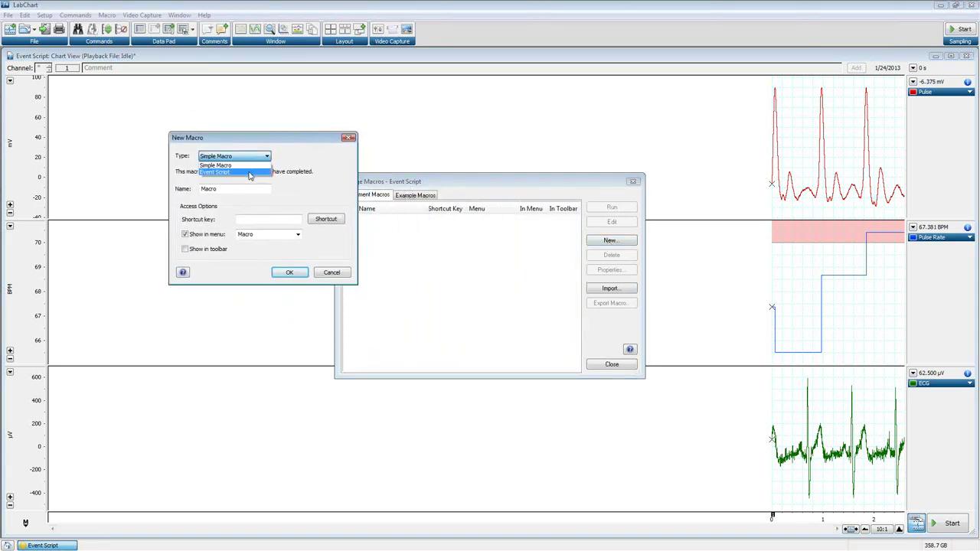
{"action": "left_click", "coordinate": [249, 173]}
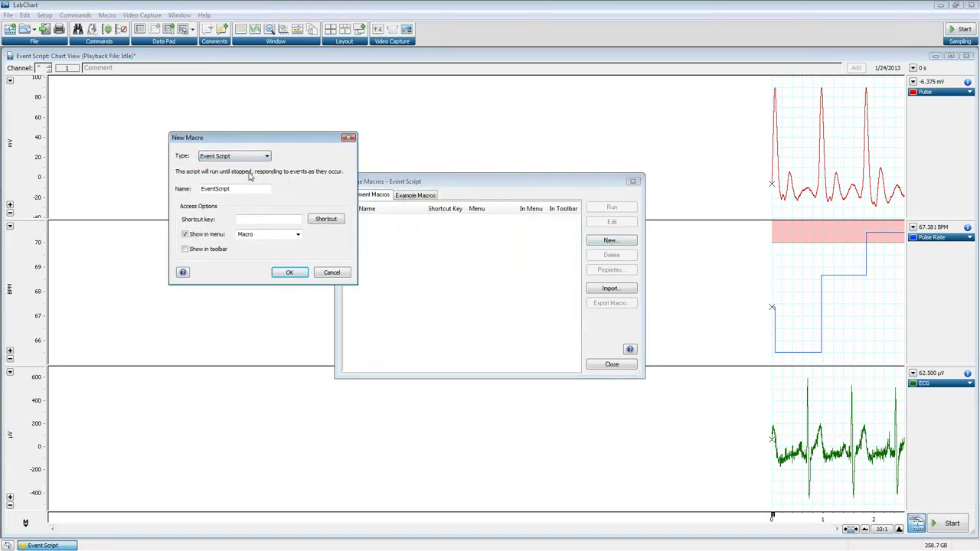
{"action": "left_click_drag", "start_coordinate": [240, 188], "coordinate": [140, 190]}
{"action": "type", "text": "Marking and Analysis"}
{"action": "left_click", "coordinate": [290, 273]}
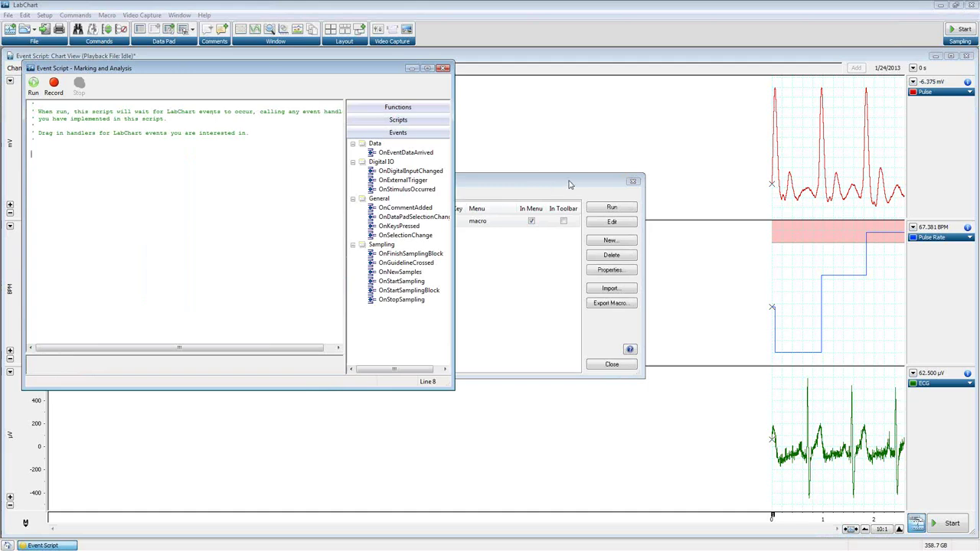
{"action": "left_click", "coordinate": [630, 184]}
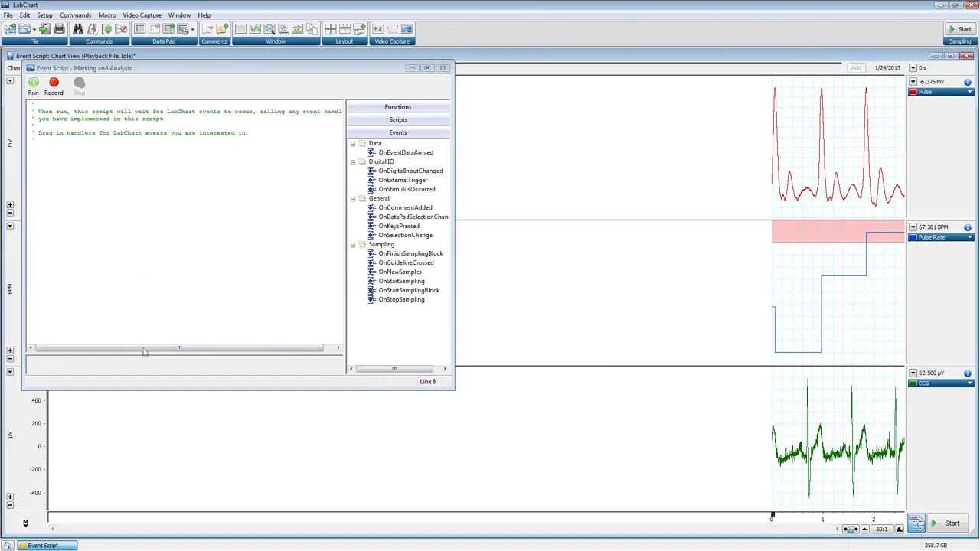
- Enlarge the script editor's description area and examine the event handlers under Data, Digital IO, General and Sampling
{"action": "mouse_move", "coordinate": [145, 349]}
{"action": "left_mouse_down"}
{"action": "mouse_move", "coordinate": [127, 349]}
{"action": "mouse_move", "coordinate": [172, 350]}
{"action": "mouse_move", "coordinate": [127, 351]}
{"action": "left_mouse_up"}
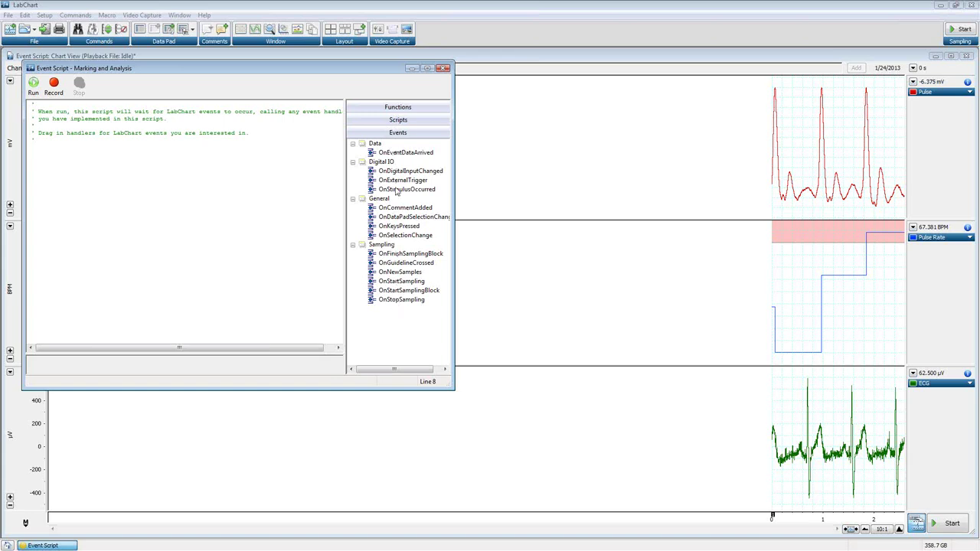
{"action": "left_click", "coordinate": [398, 154]}
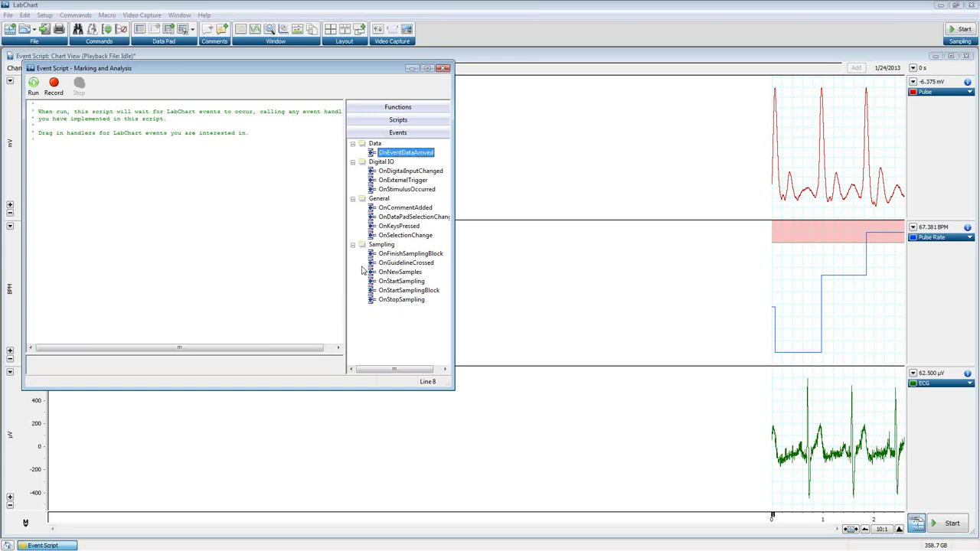
{"action": "left_click_drag", "start_coordinate": [323, 354], "coordinate": [324, 277]}
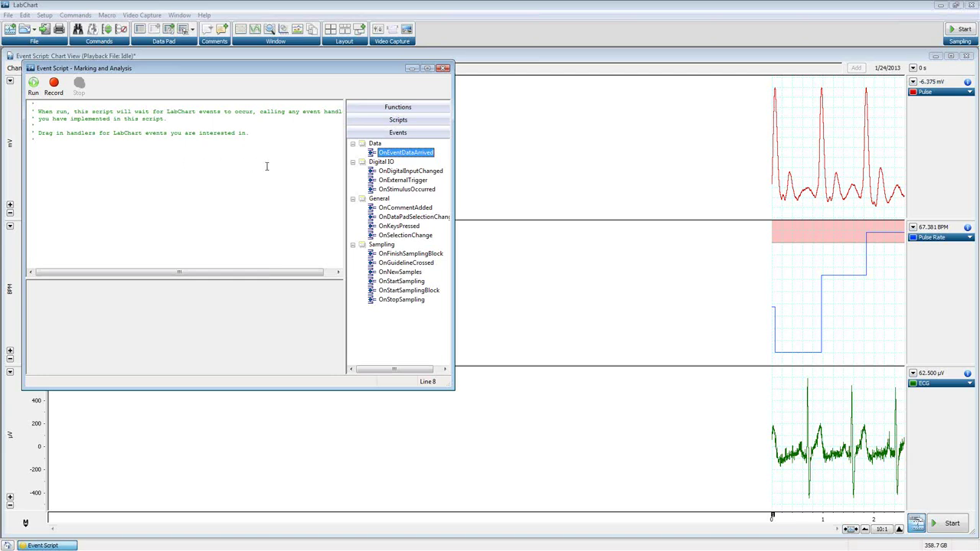
{"action": "left_click", "coordinate": [397, 172]}
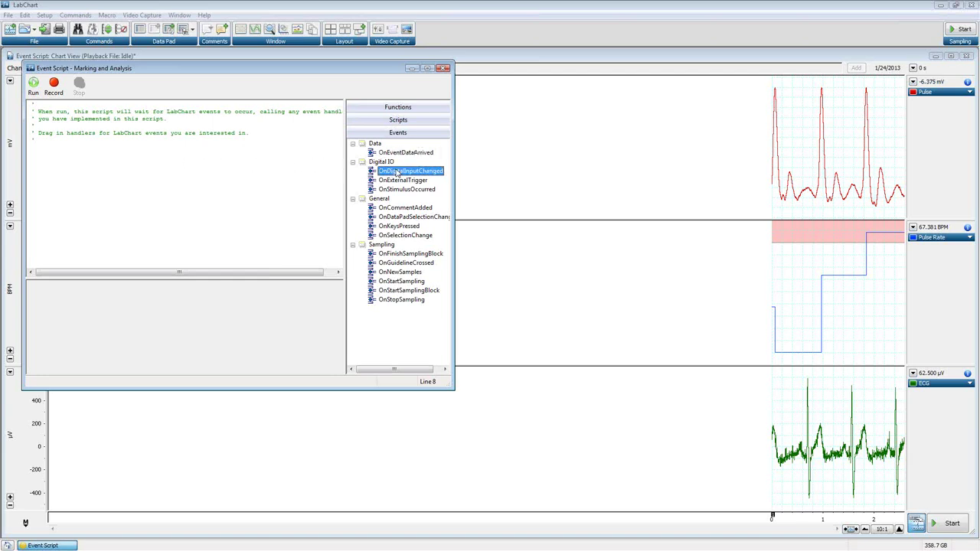
{"action": "left_click", "coordinate": [397, 181]}
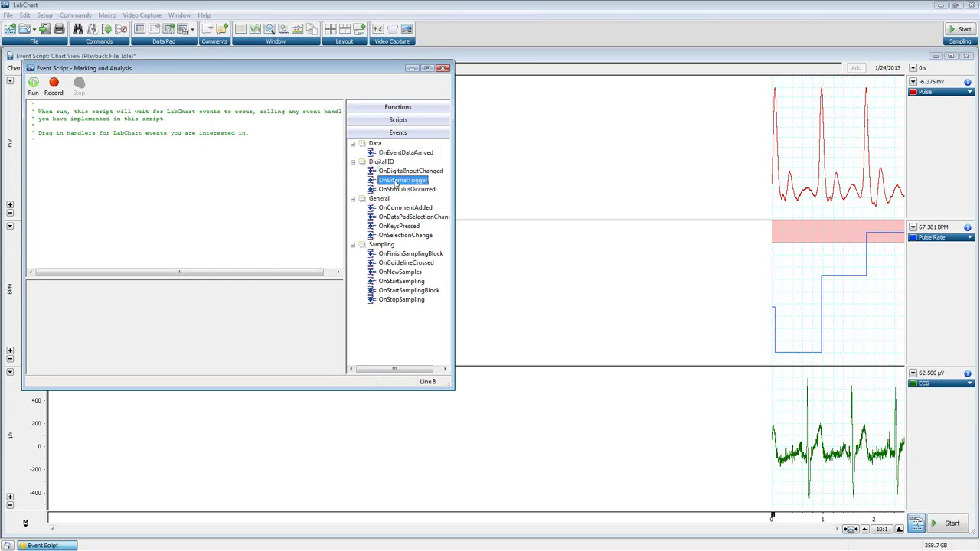
{"action": "left_click", "coordinate": [397, 190]}
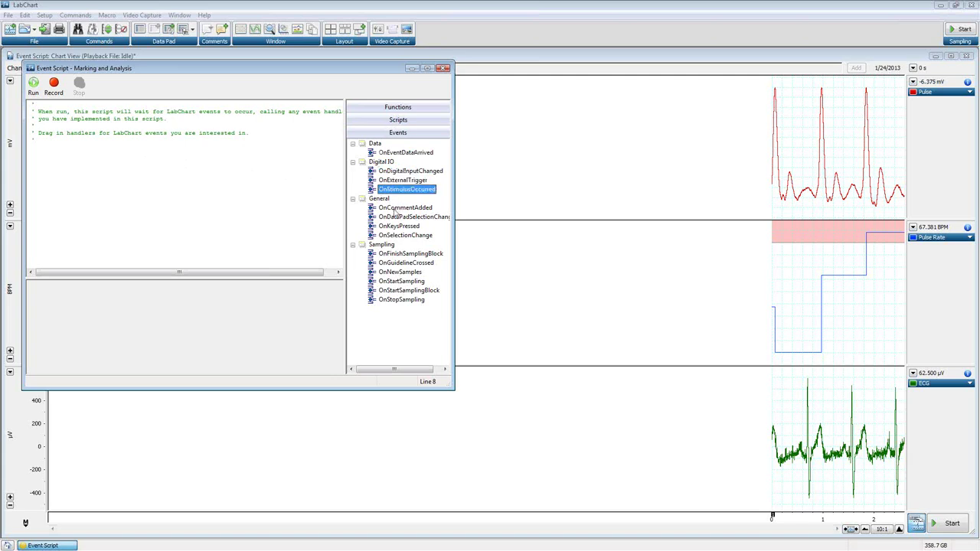
{"action": "left_click", "coordinate": [397, 209]}
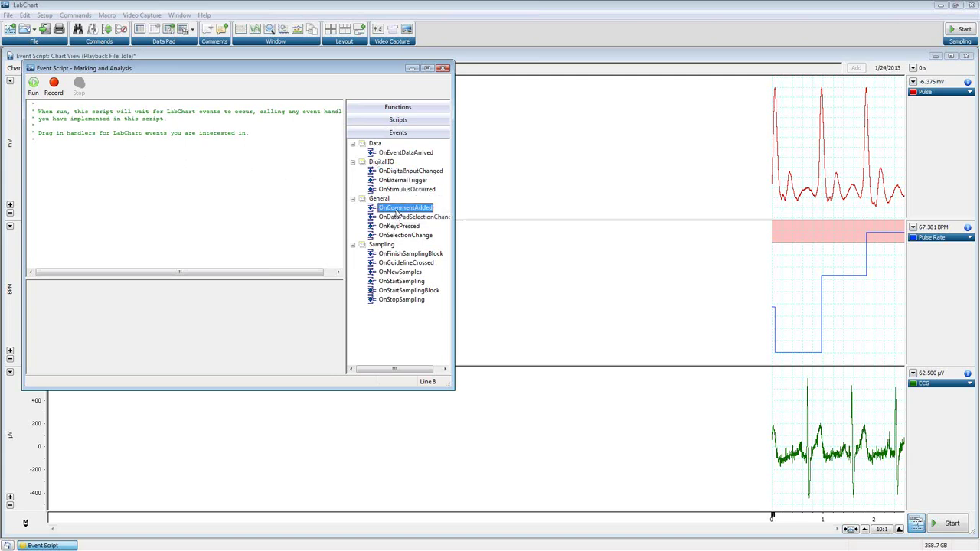
{"action": "left_click", "coordinate": [398, 227]}
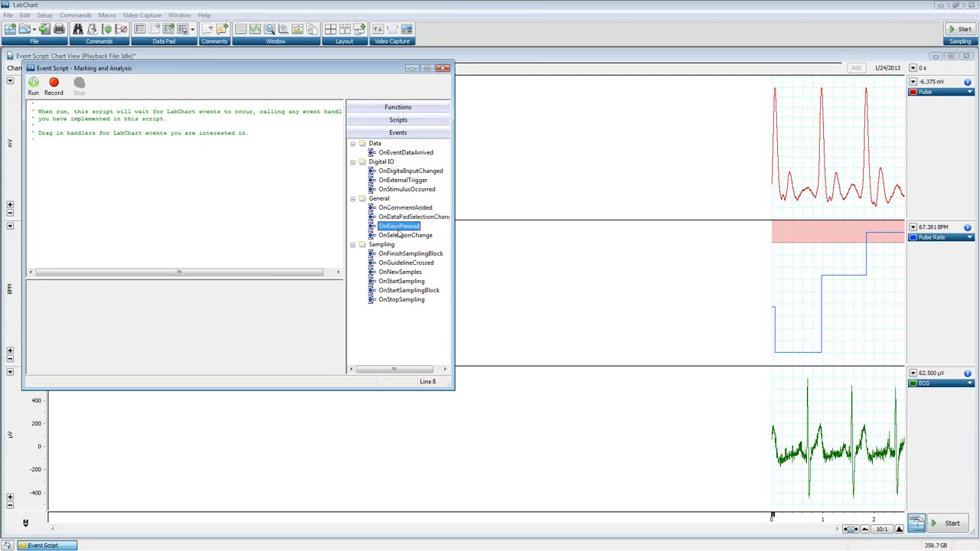
{"action": "left_click", "coordinate": [399, 237]}
{"action": "left_click", "coordinate": [396, 255]}
{"action": "left_click", "coordinate": [397, 272]}
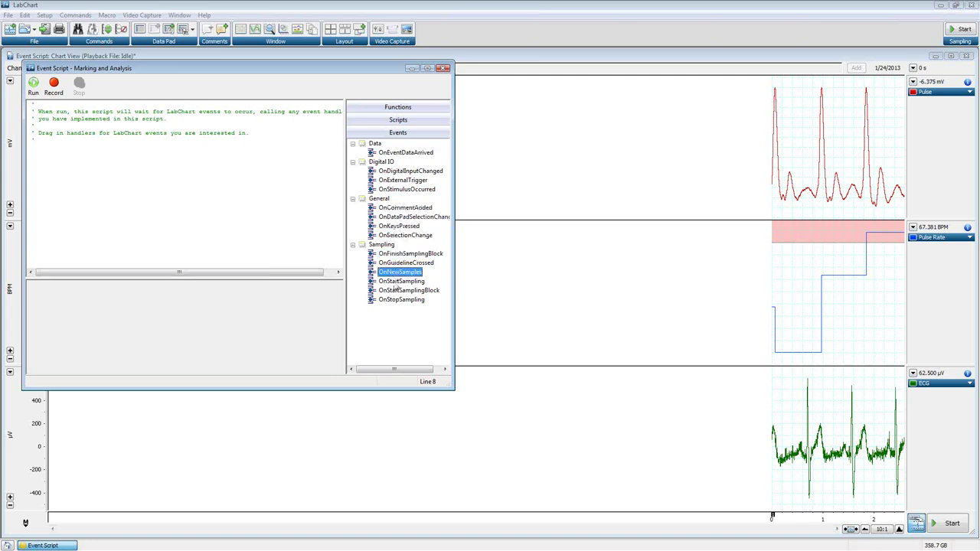
{"action": "left_click", "coordinate": [397, 291]}
- Examine the descriptions of the document's Sampling functions, from SamplingRecord to WaitWhileSampling
{"action": "left_click", "coordinate": [393, 111]}
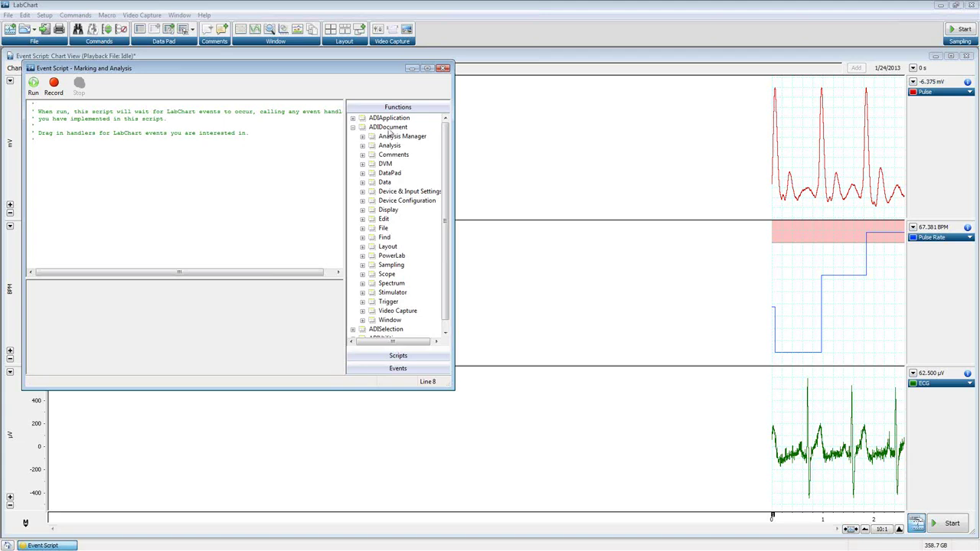
{"action": "left_click", "coordinate": [363, 264]}
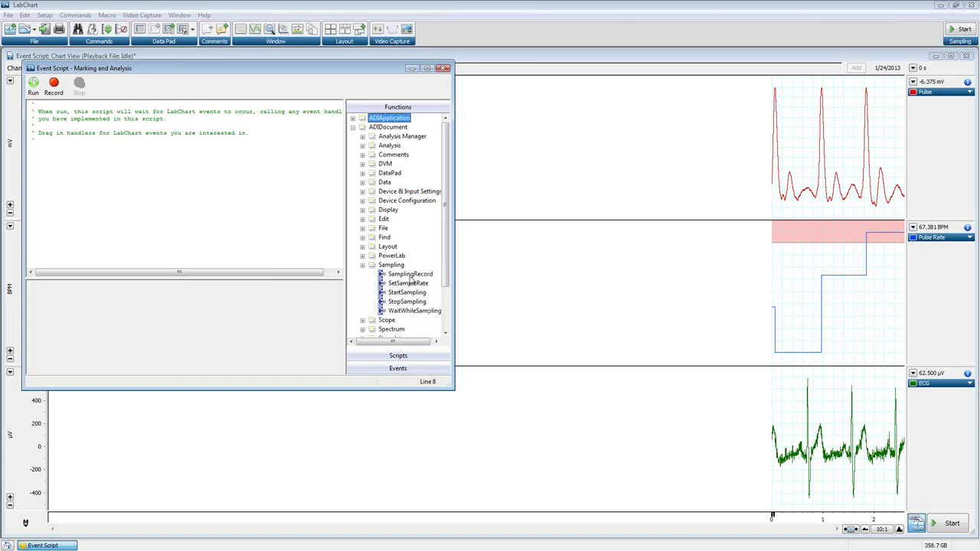
{"action": "left_click", "coordinate": [410, 275]}
{"action": "left_click", "coordinate": [408, 283]}
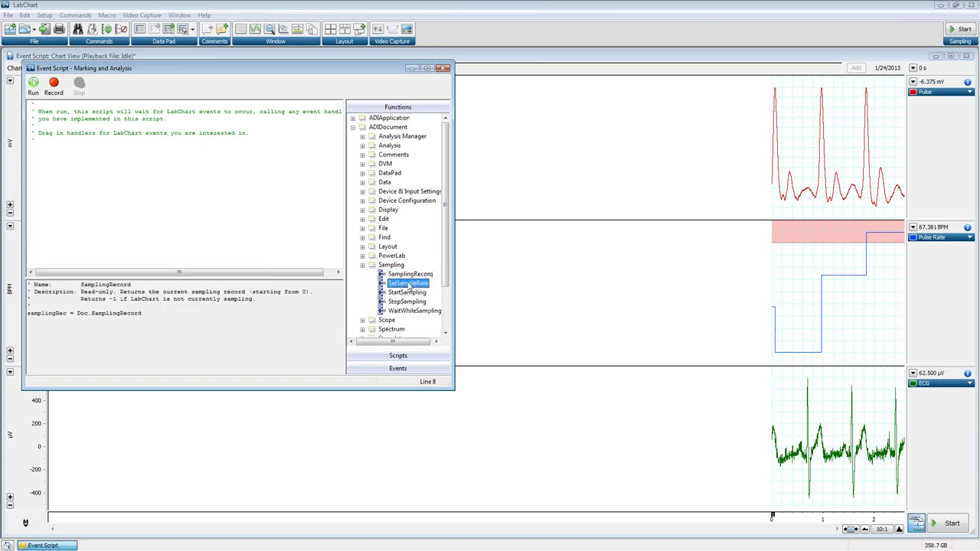
{"action": "left_click", "coordinate": [406, 292]}
{"action": "left_click", "coordinate": [406, 302]}
{"action": "left_click", "coordinate": [409, 311]}
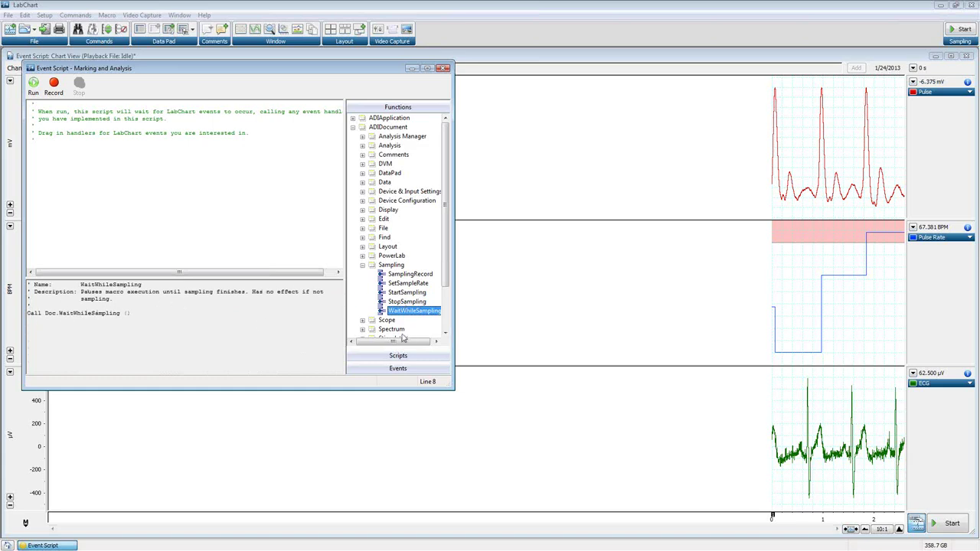
- Insert the WaitWhileSampling call into the script, remove it again and collapse the Sampling functions
{"action": "left_click_drag", "start_coordinate": [413, 311], "coordinate": [80, 159]}
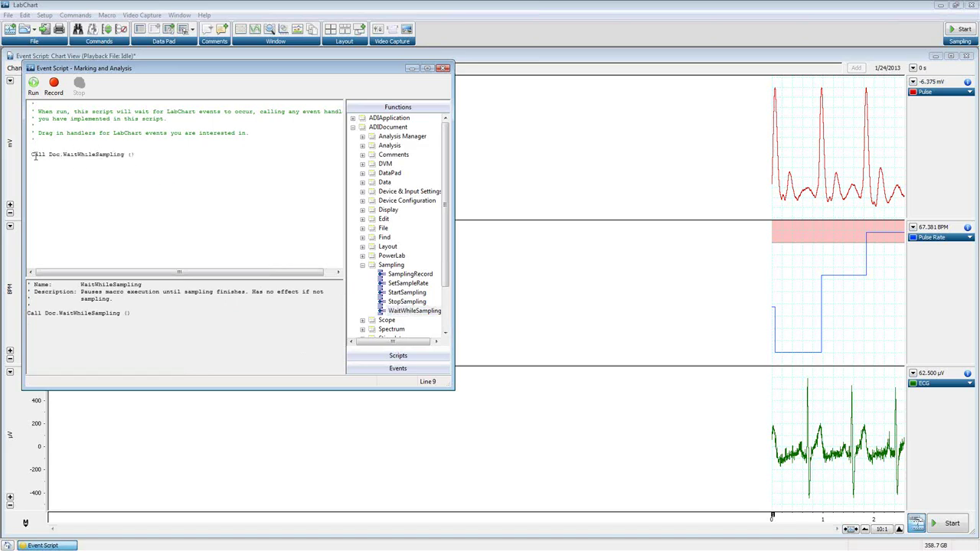
{"action": "left_click_drag", "start_coordinate": [136, 156], "coordinate": [31, 160]}
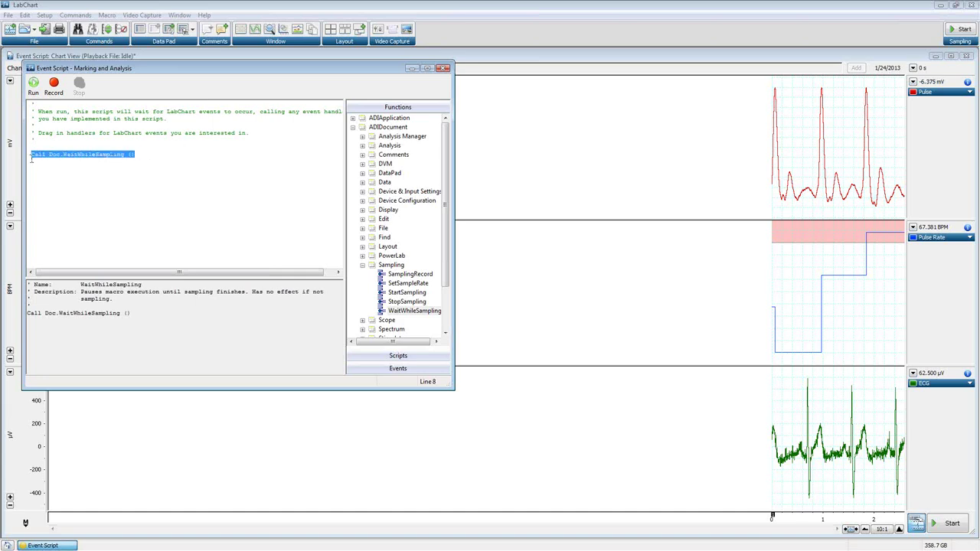
{"action": "key", "text": "Delete"}
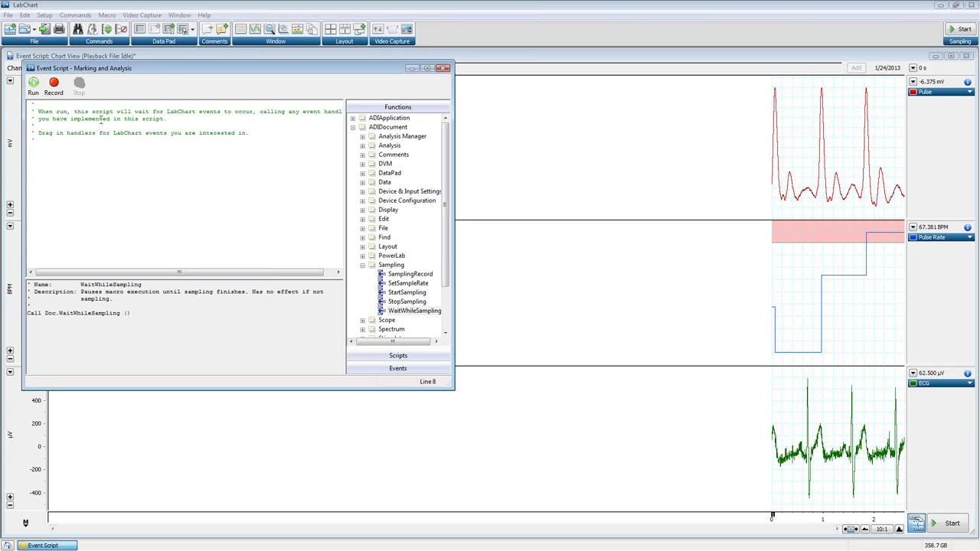
{"action": "left_click", "coordinate": [363, 265]}
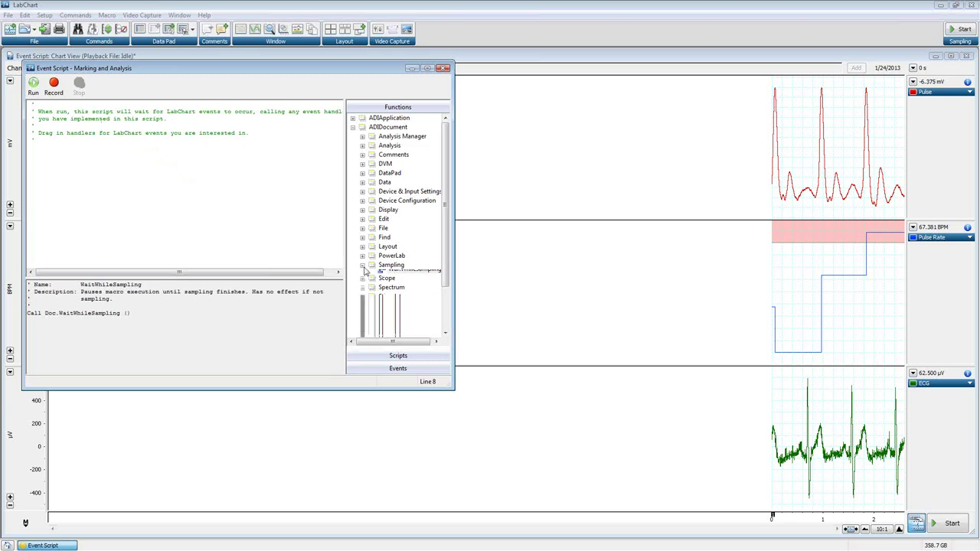
- Add the OnGuidelineCrossed event handler to the script for the Pulse Rate channel
{"action": "left_click", "coordinate": [392, 371]}
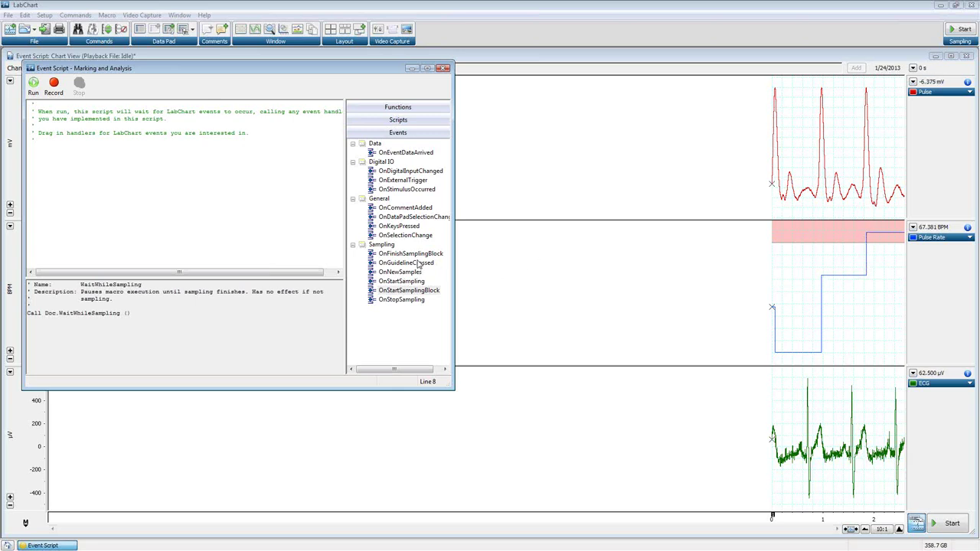
{"action": "left_click_drag", "start_coordinate": [417, 262], "coordinate": [100, 196]}
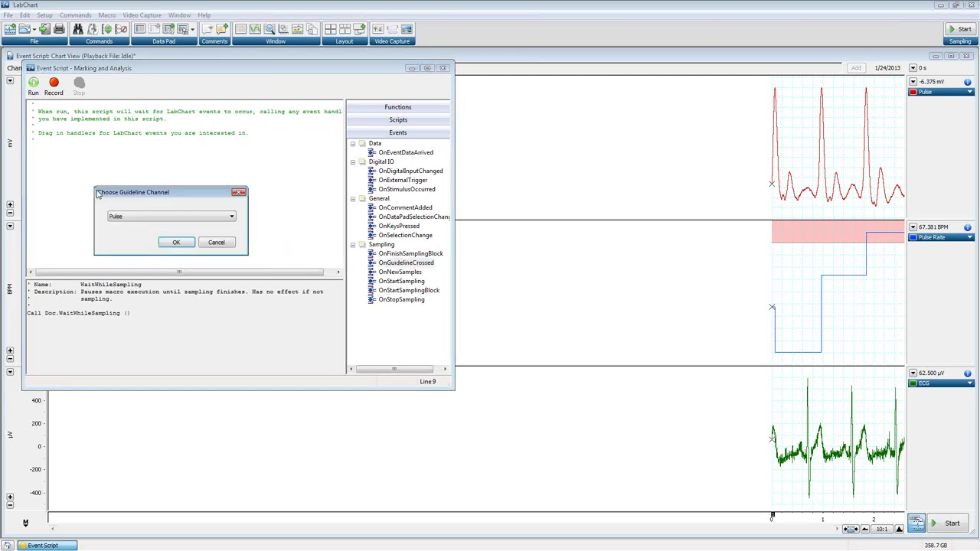
{"action": "left_click", "coordinate": [135, 221]}
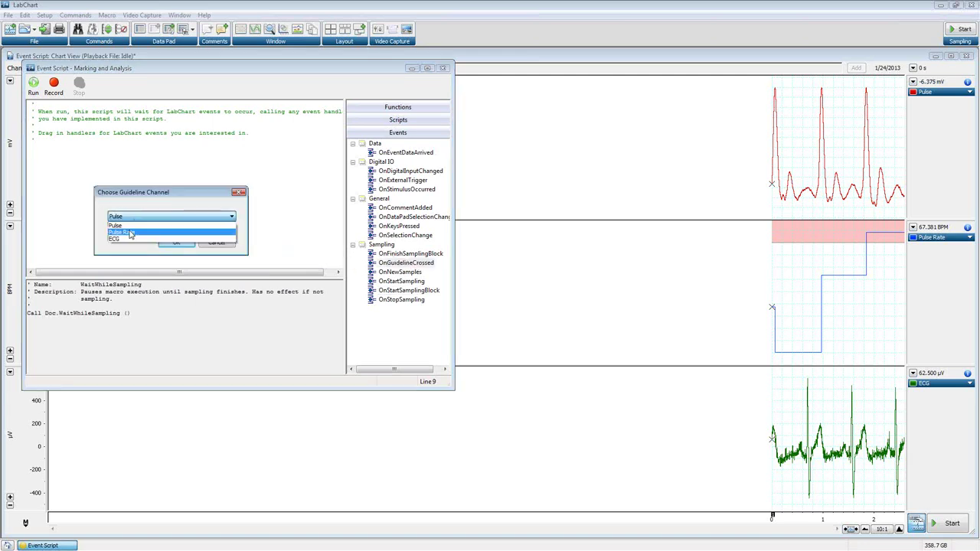
{"action": "left_click", "coordinate": [131, 233]}
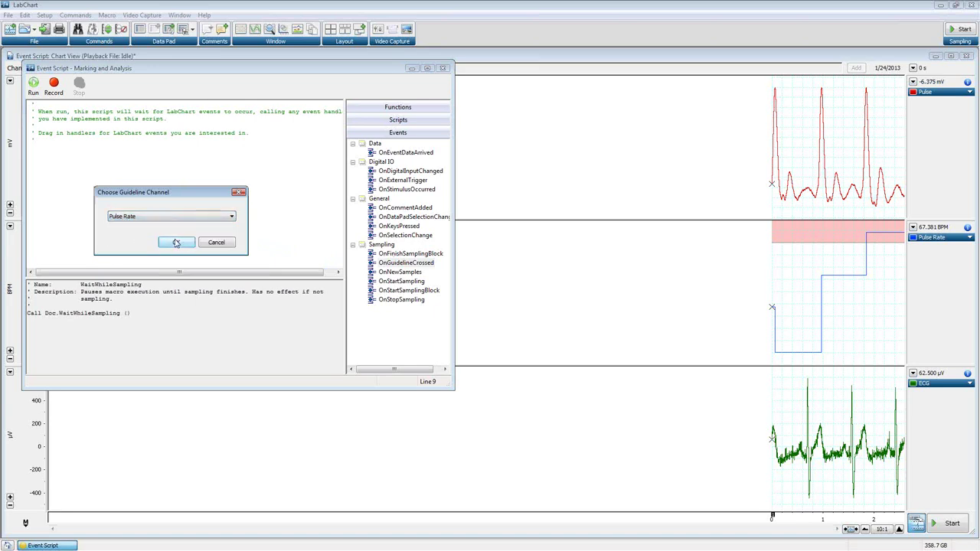
{"action": "left_click", "coordinate": [176, 243]}
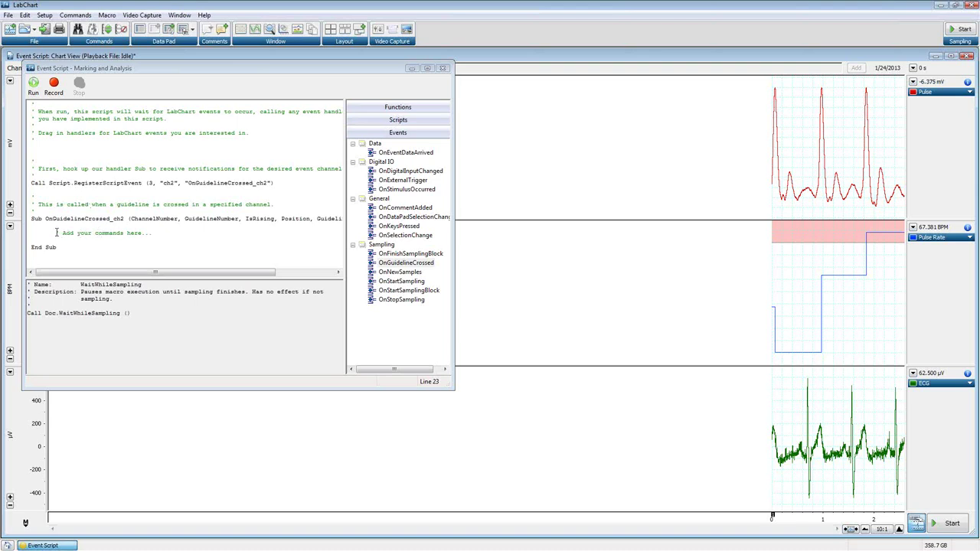
- Add an AddCommentAtEnd call inside the OnGuidelineCrossed handler with the comment text "Crossed"
{"action": "left_click", "coordinate": [158, 233]}
{"action": "key", "text": "Return"}
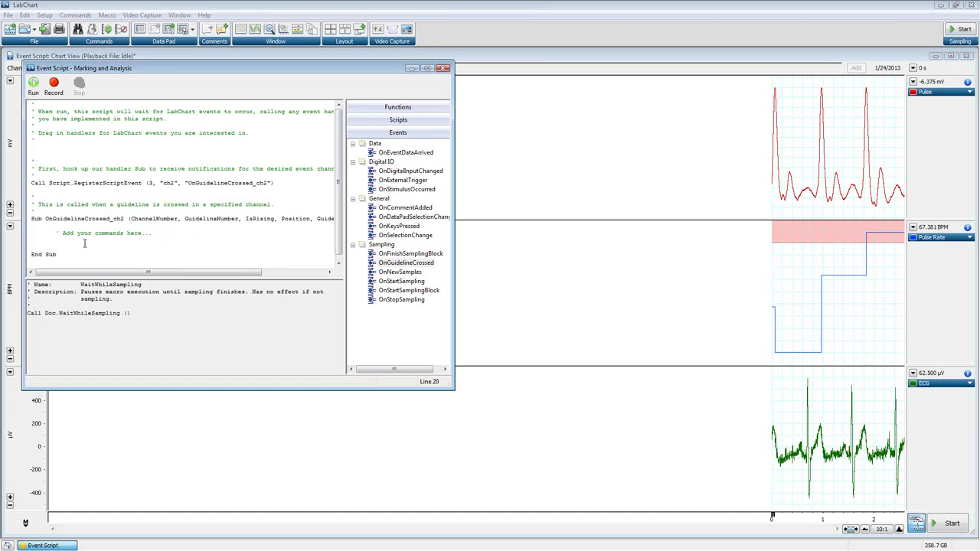
{"action": "left_click", "coordinate": [389, 110]}
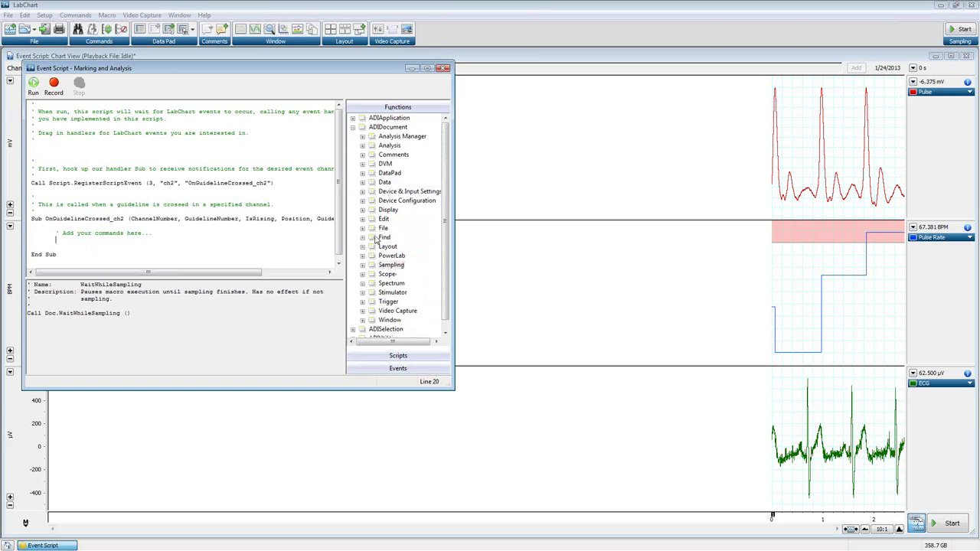
{"action": "left_click", "coordinate": [363, 154]}
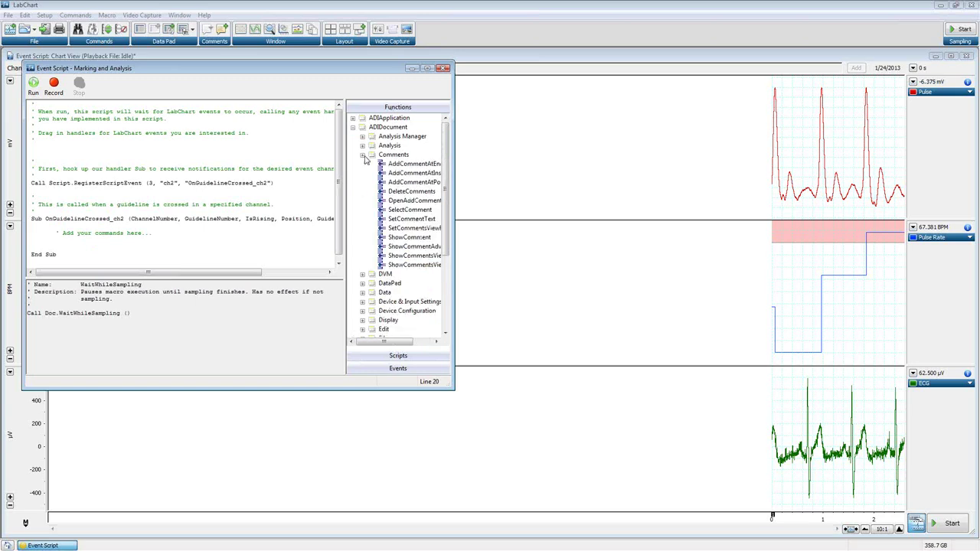
{"action": "left_click_drag", "start_coordinate": [394, 164], "coordinate": [73, 242]}
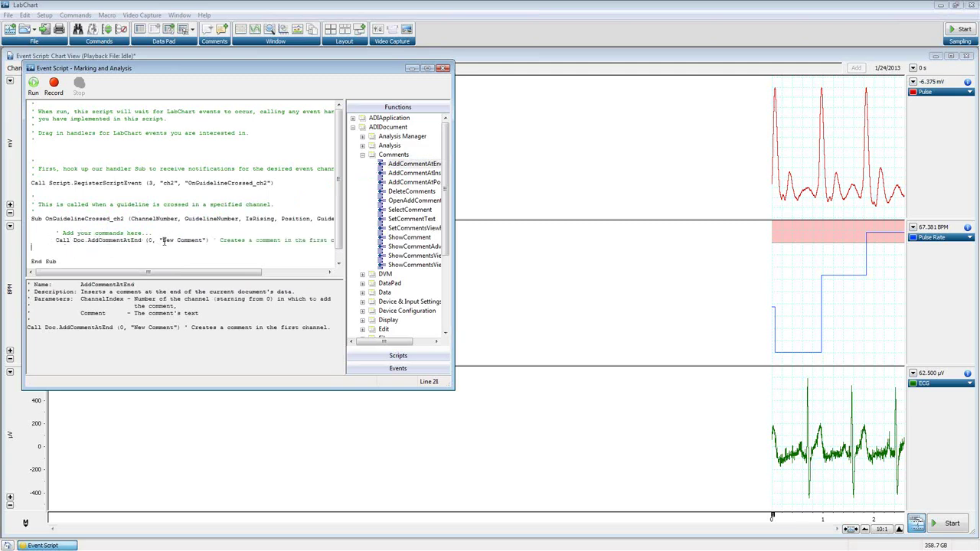
{"action": "left_click_drag", "start_coordinate": [163, 242], "coordinate": [203, 242]}
{"action": "type", "text": "c"}
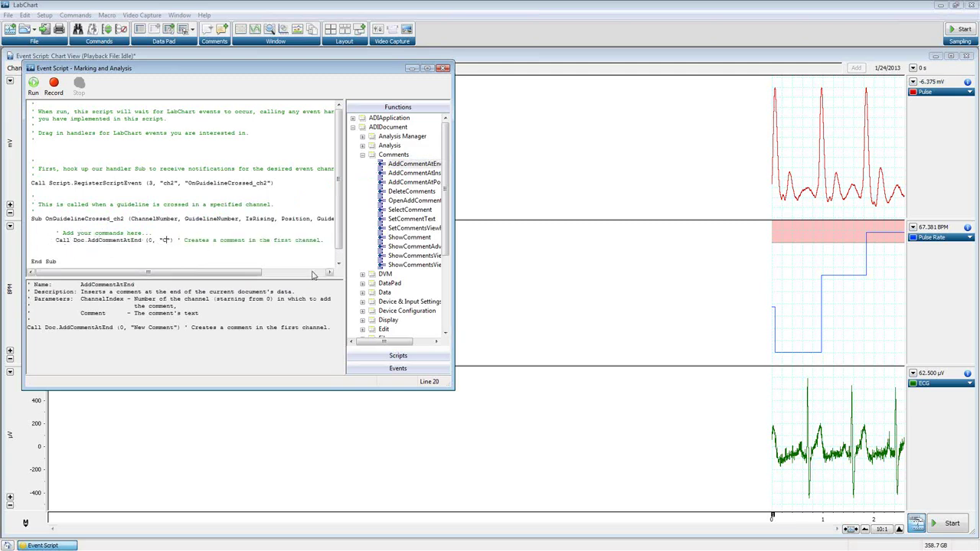
{"action": "type", "text": "rossed"}
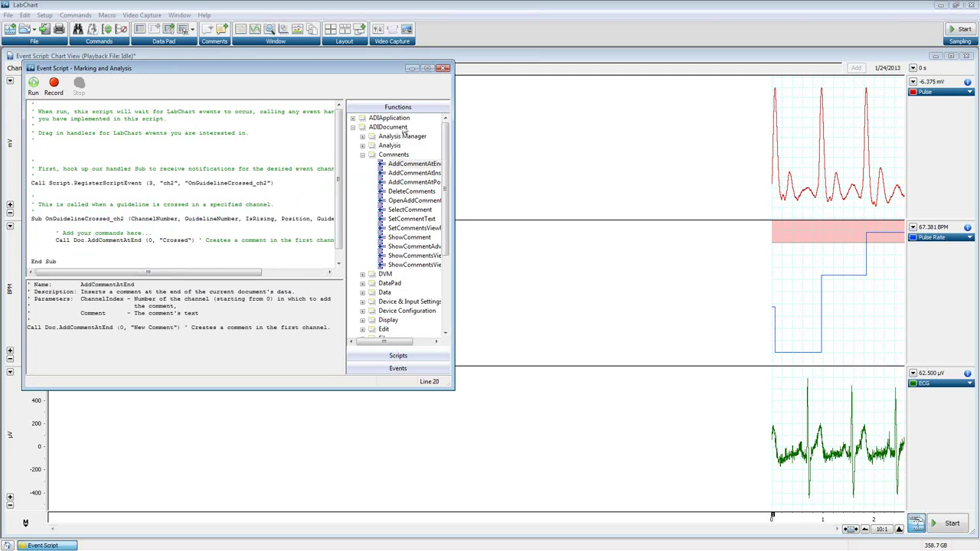
- Close the script editor, run the Marking and Analysis macro on newly sampled data and stop sampling
{"action": "left_click", "coordinate": [441, 69]}
{"action": "left_click", "coordinate": [106, 15]}
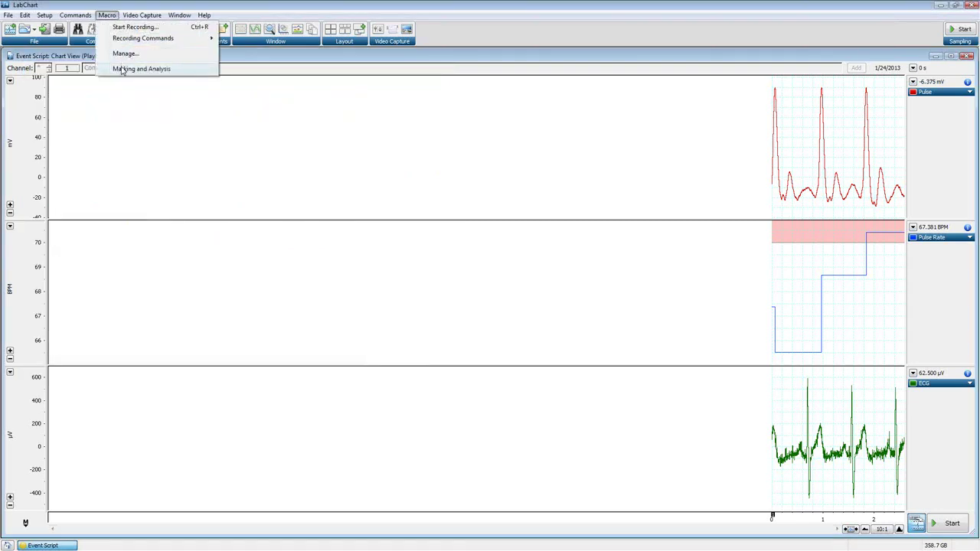
{"action": "left_click", "coordinate": [122, 69]}
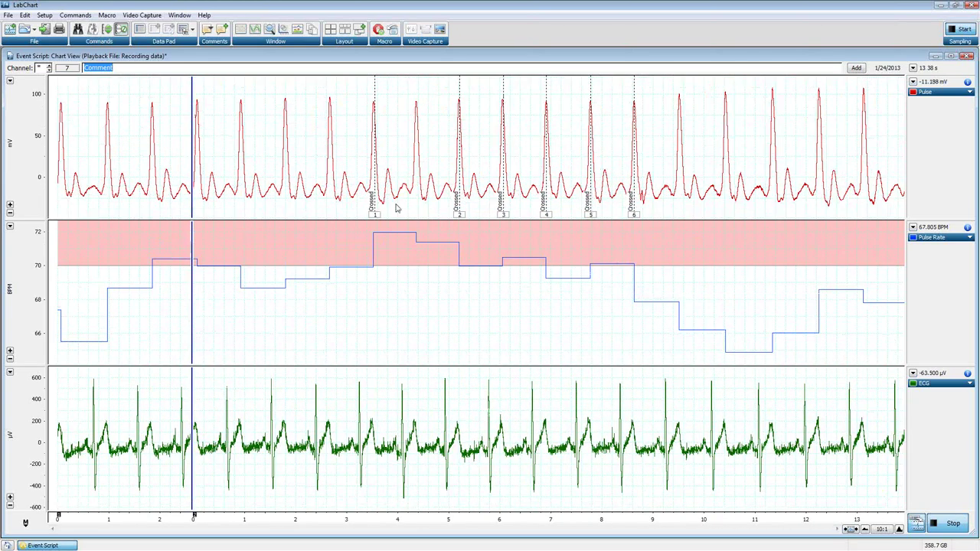
{"action": "left_click", "coordinate": [955, 523]}
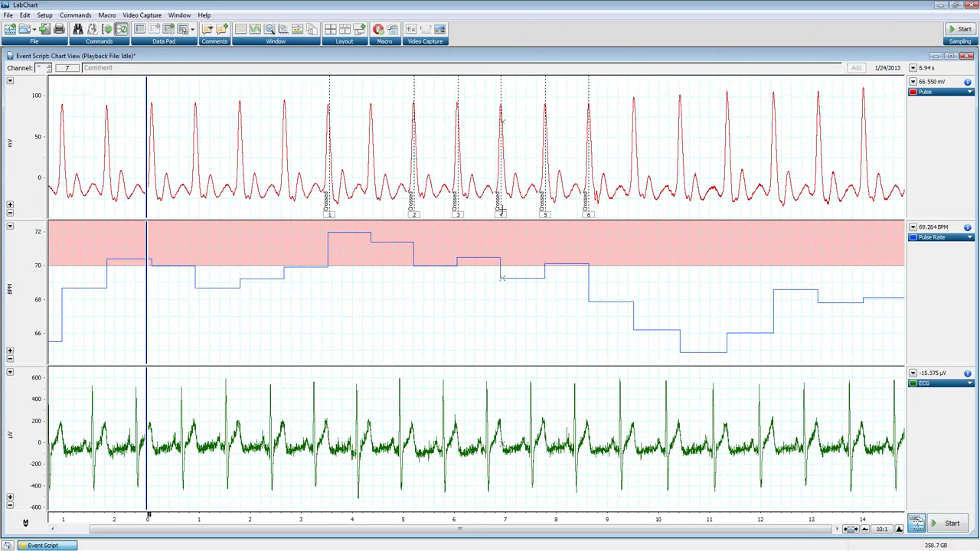
- Stop the running macro and open the Marking and Analysis document macro for editing
{"action": "left_click", "coordinate": [106, 15]}
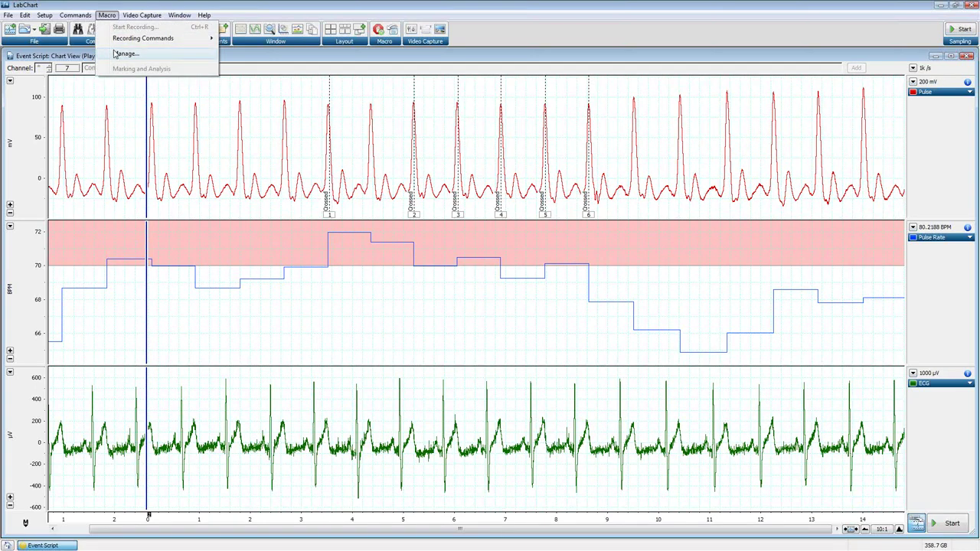
{"action": "left_click", "coordinate": [115, 54]}
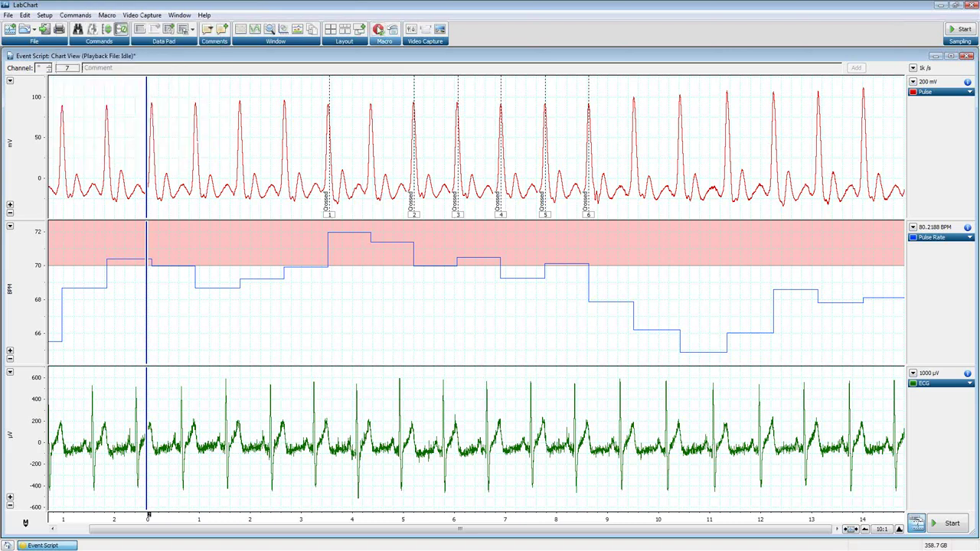
{"action": "left_click", "coordinate": [378, 29]}
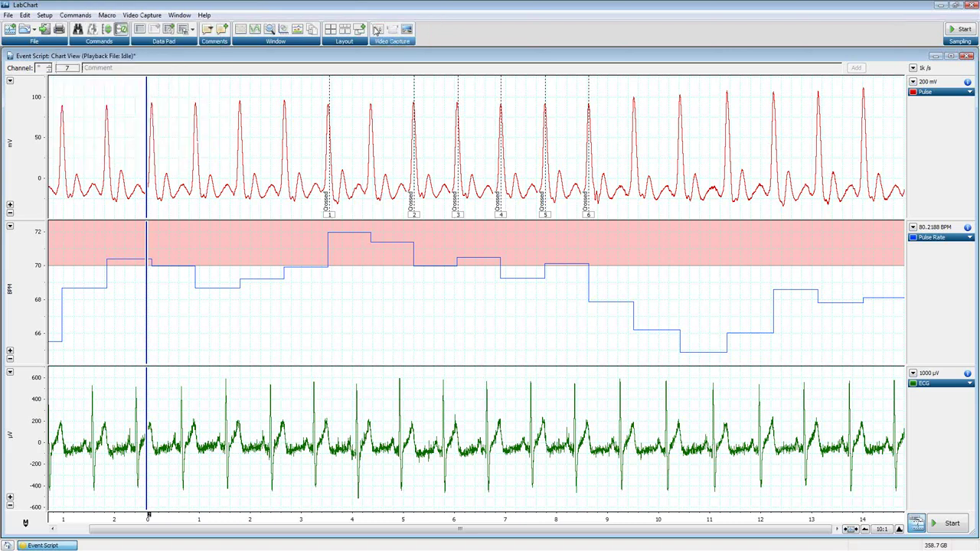
{"action": "left_click", "coordinate": [106, 15]}
{"action": "left_click", "coordinate": [115, 55]}
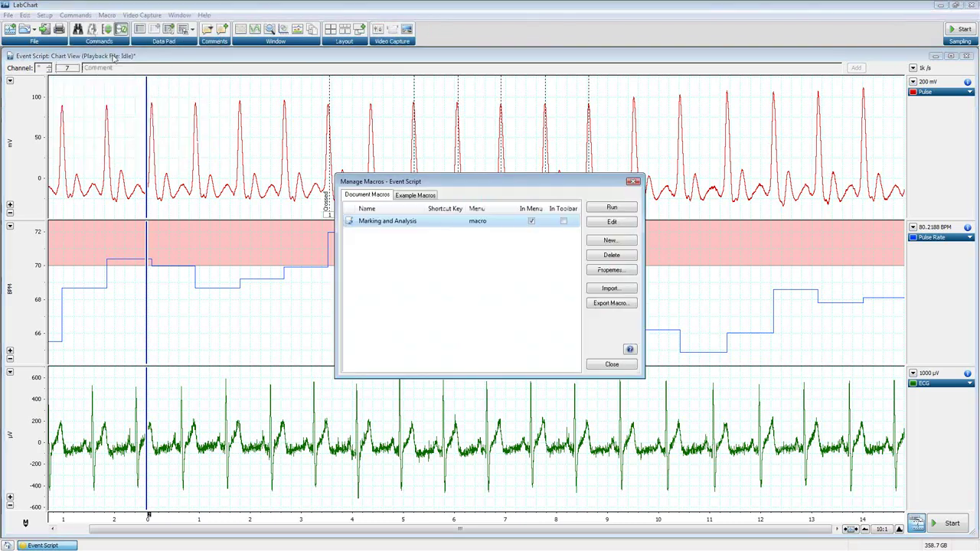
{"action": "double_click", "coordinate": [379, 221]}
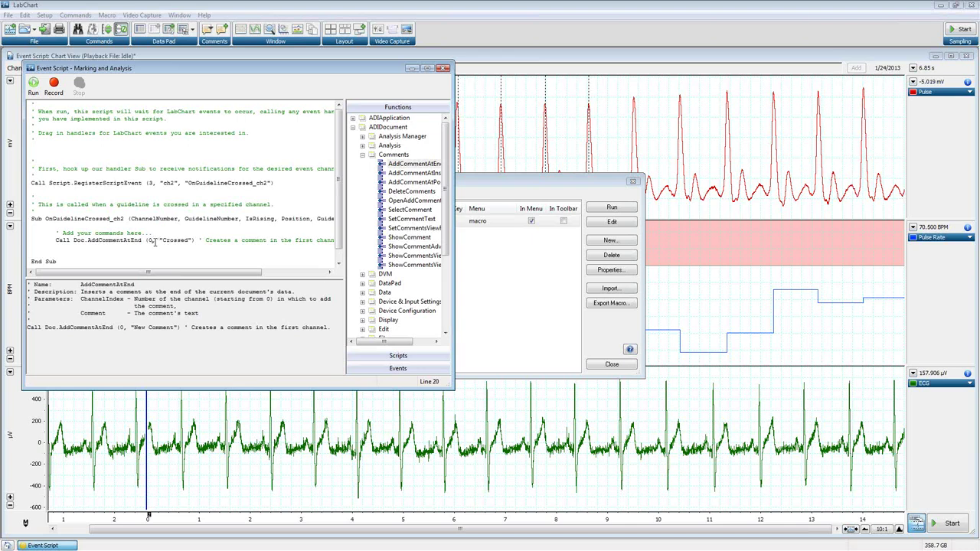
- Set the channel index of the AddCommentAtEnd call to 1, list the script events and close the macro manager
{"action": "key", "text": "BackSpace"}
{"action": "type", "text": "1"}
{"action": "left_click_drag", "start_coordinate": [218, 274], "coordinate": [166, 276]}
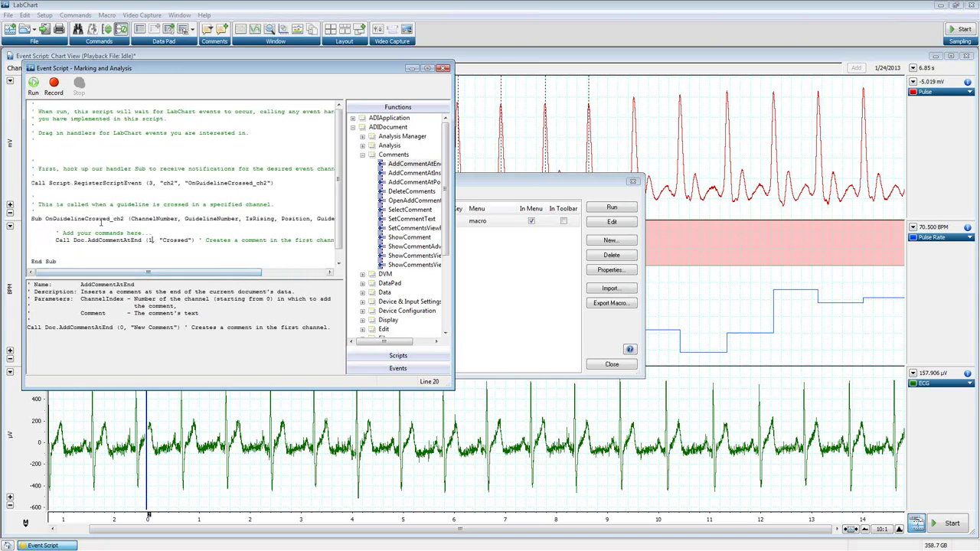
{"action": "left_click_drag", "start_coordinate": [177, 276], "coordinate": [243, 282]}
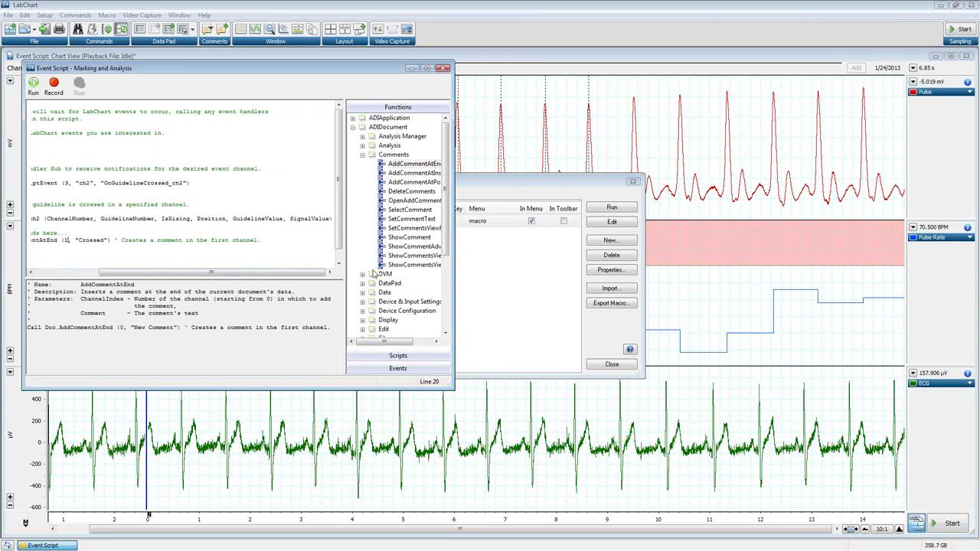
{"action": "left_click", "coordinate": [404, 369]}
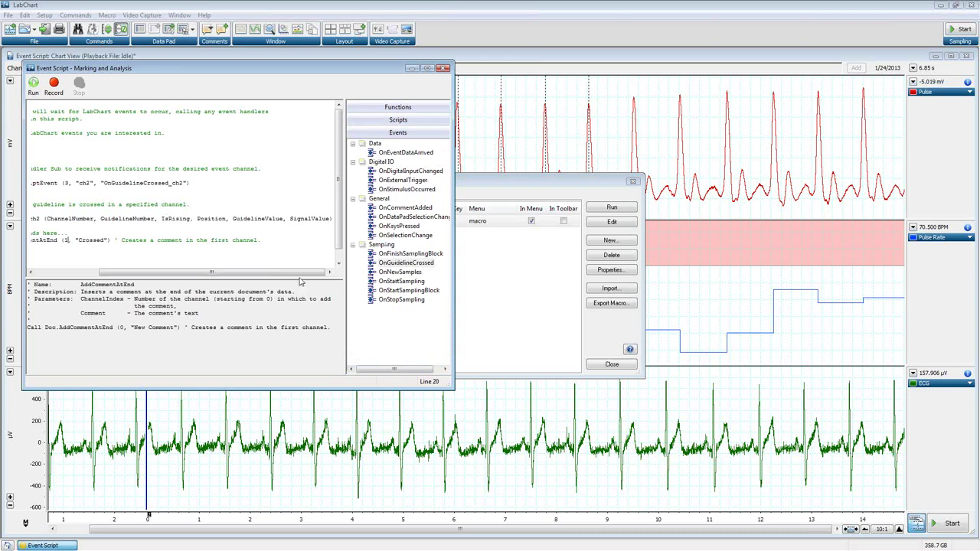
{"action": "left_click", "coordinate": [632, 182]}
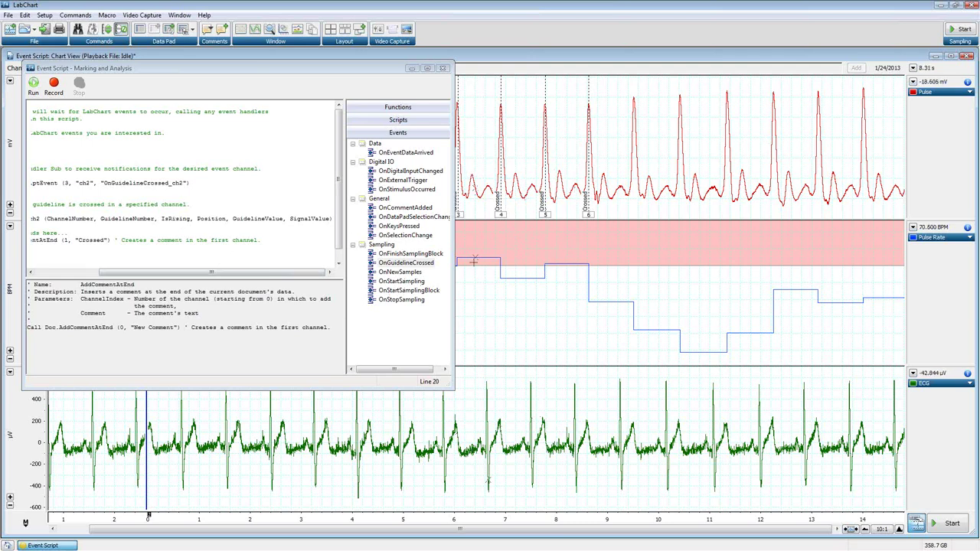
- Add the condition "if isrising then" above the AddCommentAtEnd call and indent the call beneath it
{"action": "left_click", "coordinate": [81, 249]}
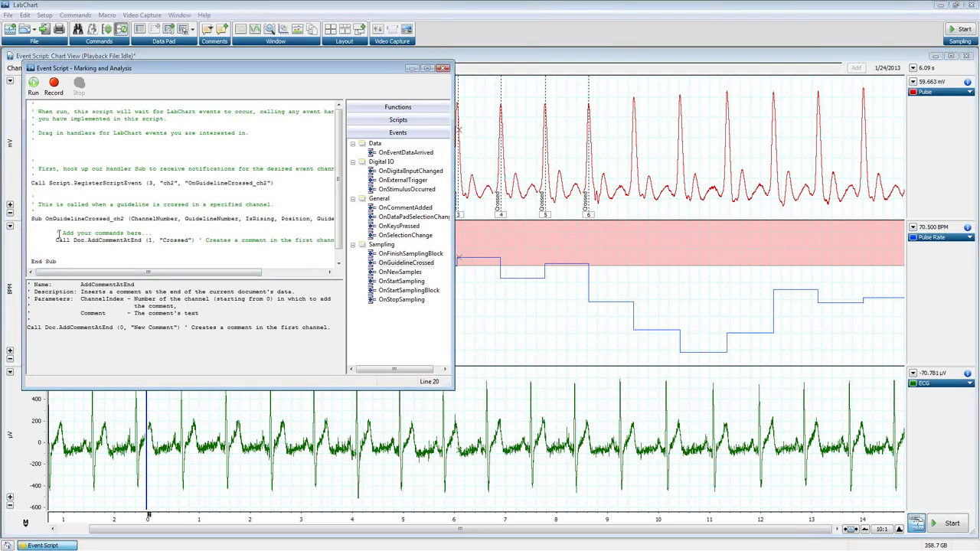
{"action": "key", "text": "Return"}
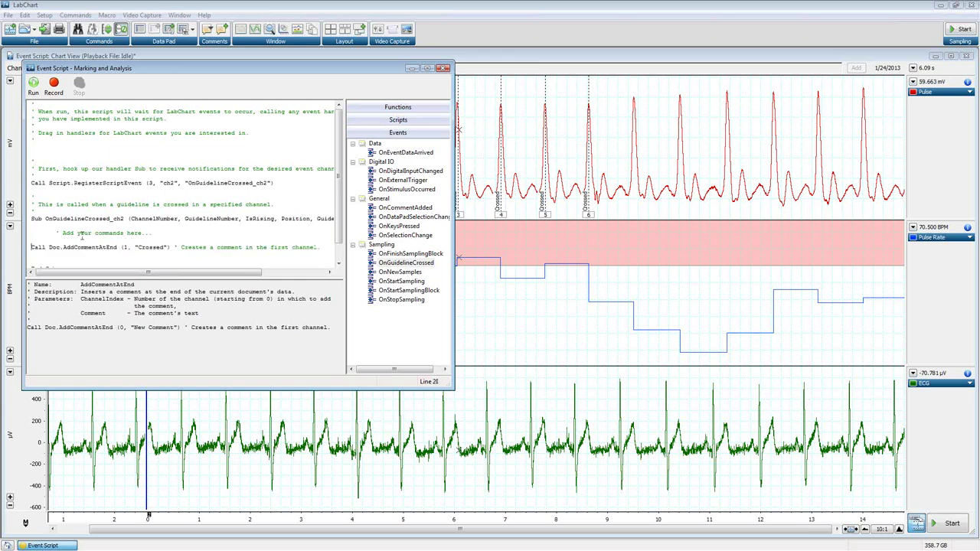
{"action": "key", "text": "Down"}
{"action": "key", "text": "Tab"}
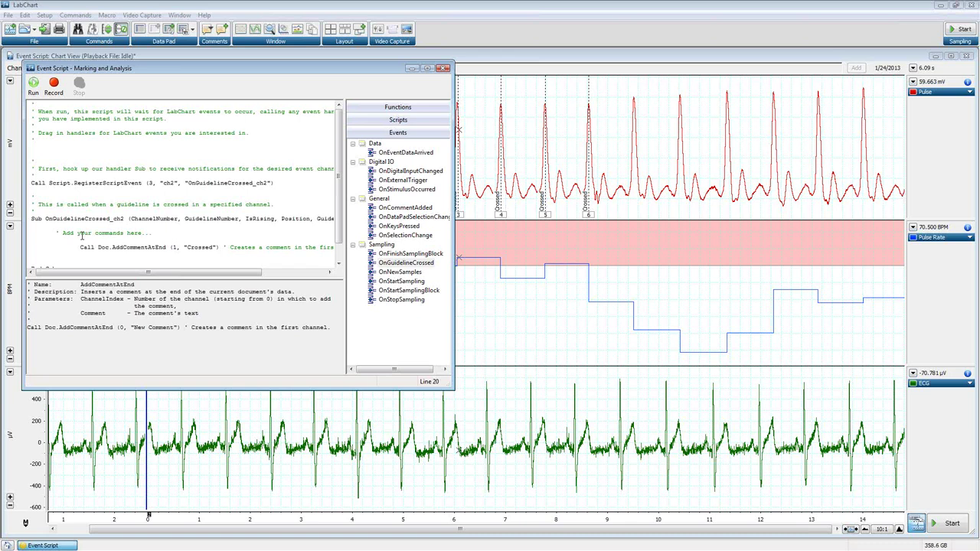
{"action": "type", "text": "if isrising"}
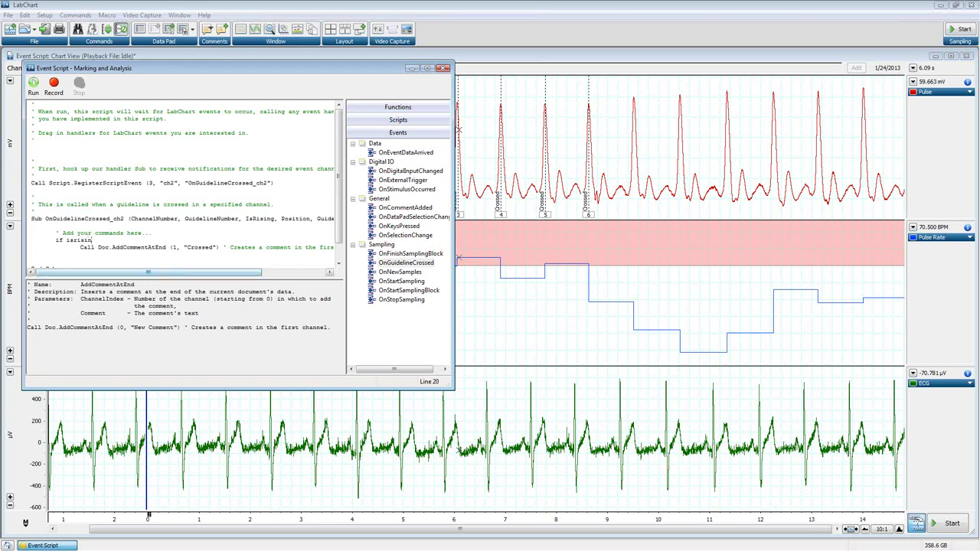
{"action": "type", "text": "then"}
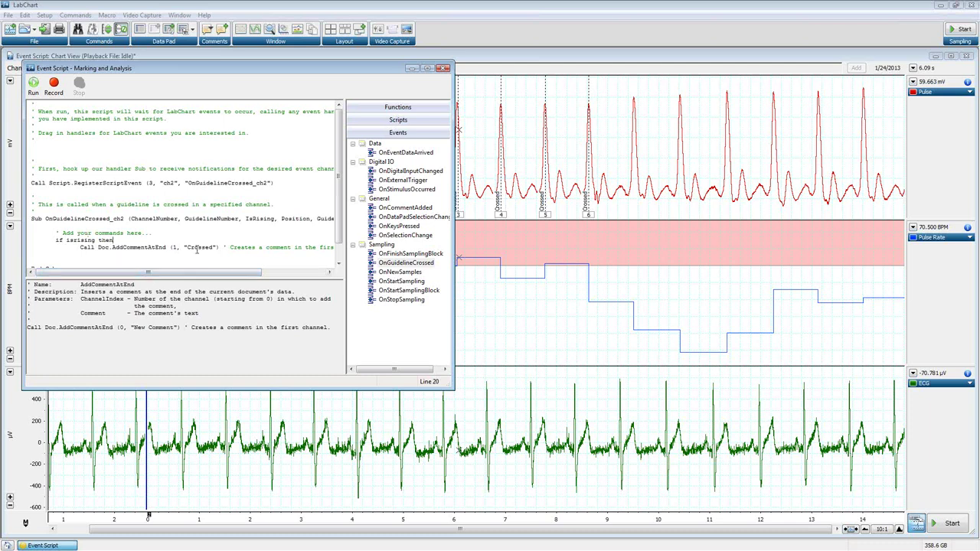
- Change the comment text in the AddCommentAtEnd call to "Too High"
{"action": "double_click", "coordinate": [197, 248]}
{"action": "type", "text": "R"}
{"action": "key", "text": "BackSpace"}
{"action": "type", "text": "Too High"}
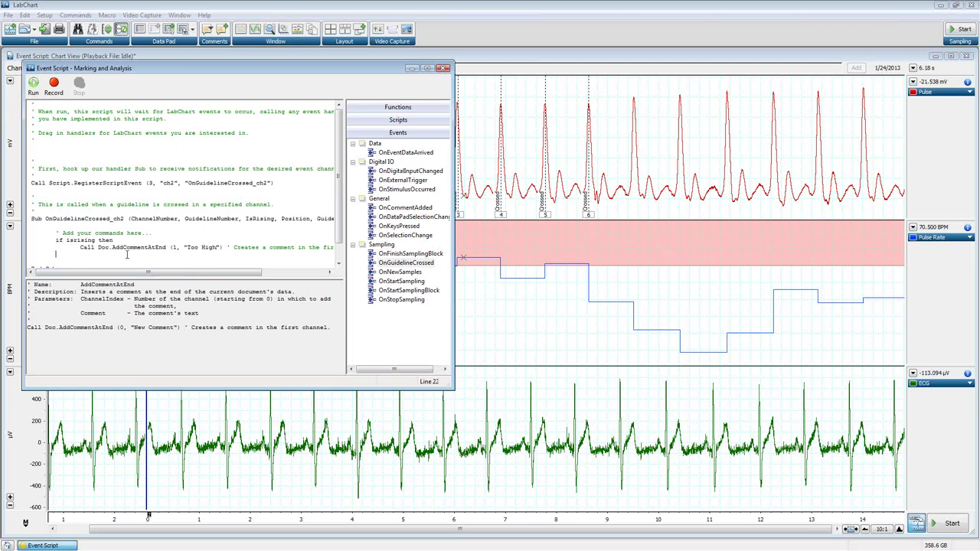
- Add an else branch below the call and copy the AddCommentAtEnd call into it
{"action": "type", "text": "else"}
{"action": "key", "text": "Return"}
{"action": "left_click_drag", "start_coordinate": [80, 247], "coordinate": [225, 248]}
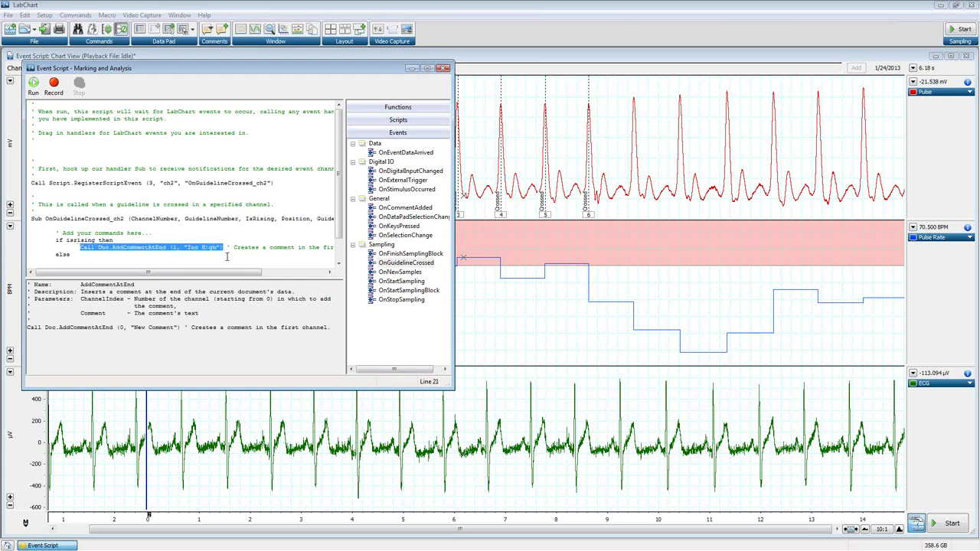
{"action": "key", "text": "ctrl+c"}
{"action": "left_click", "coordinate": [197, 263]}
{"action": "key", "text": "ctrl+v"}
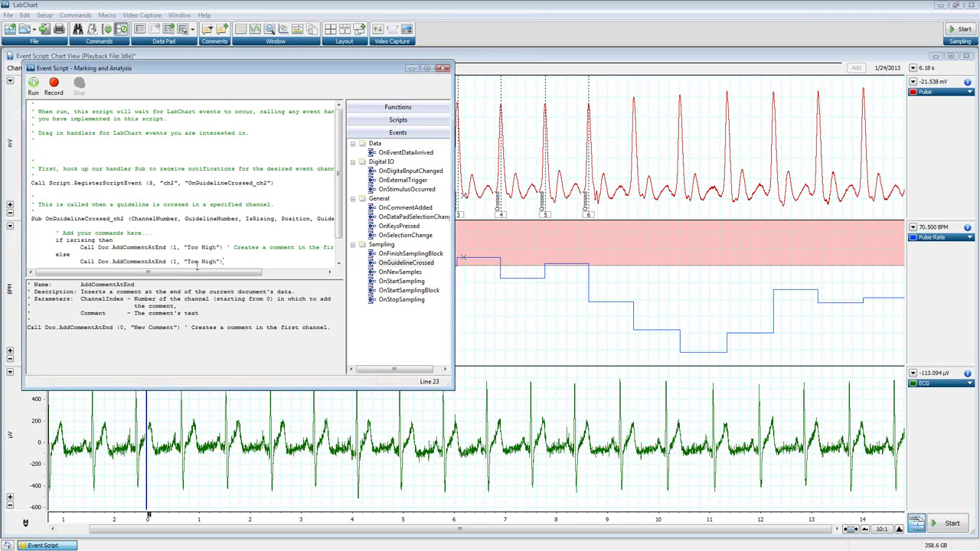
- Set the else branch's comment text to "Just Right" and finish the condition with "end if"
{"action": "left_click_drag", "start_coordinate": [218, 262], "coordinate": [188, 261]}
{"action": "key", "text": "Delete"}
{"action": "type", "text": "Just Right"}
{"action": "left_click_drag", "start_coordinate": [342, 234], "coordinate": [342, 253]}
{"action": "left_click", "coordinate": [65, 244]}
{"action": "type", "text": "end if"}
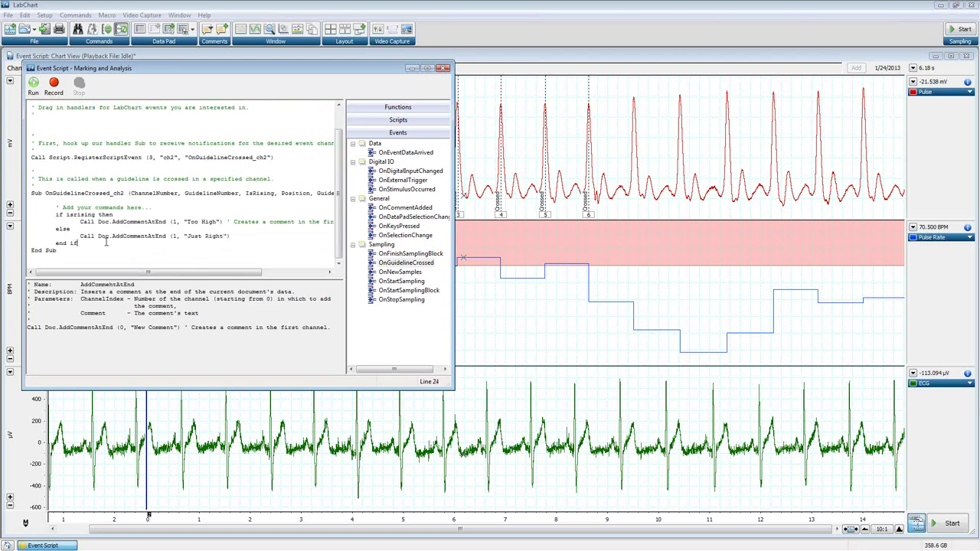
{"action": "key", "text": "Return"}
- Run the edited script while sampling new data and stop the macro after sampling
{"action": "left_click", "coordinate": [35, 86]}
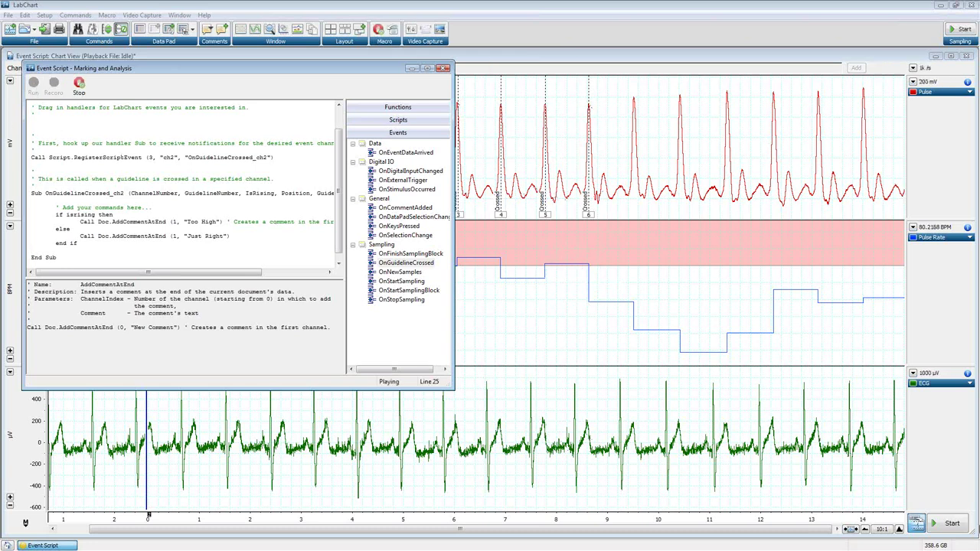
{"action": "left_click", "coordinate": [934, 525]}
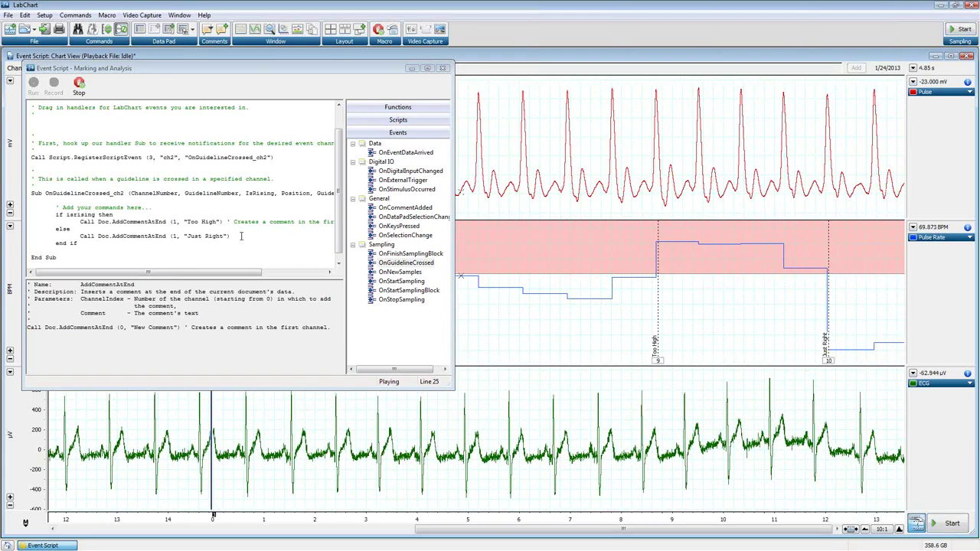
{"action": "left_click", "coordinate": [142, 242]}
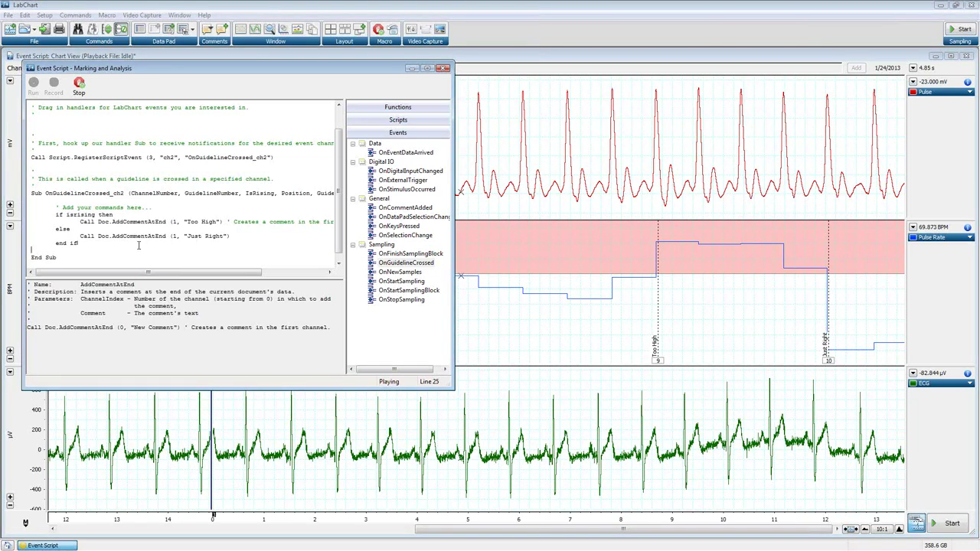
{"action": "left_click", "coordinate": [379, 29]}
- Check the Data Pad and its column C setup for Full Comment Text, and close the Data Pad
{"action": "left_click", "coordinate": [180, 15]}
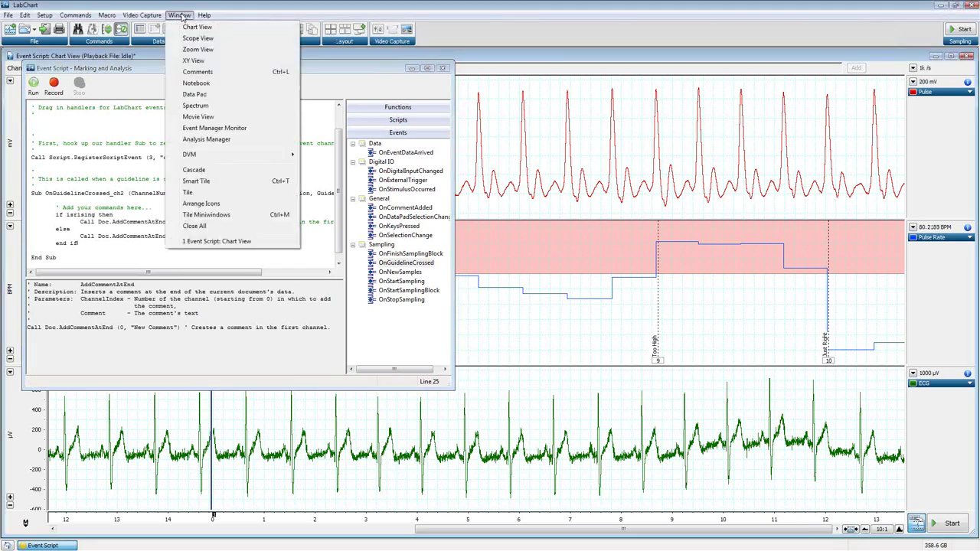
{"action": "left_click", "coordinate": [187, 93]}
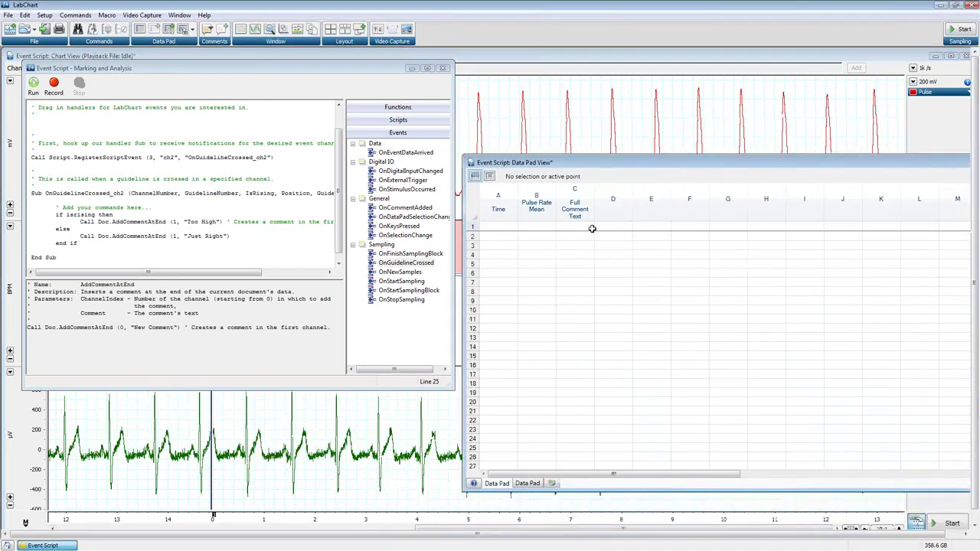
{"action": "left_click", "coordinate": [574, 205]}
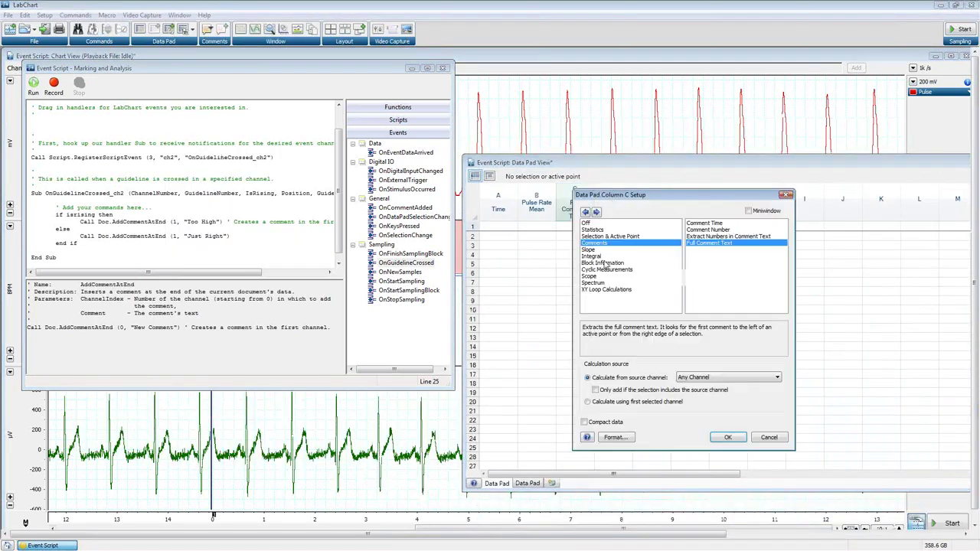
{"action": "left_click", "coordinate": [723, 438]}
{"action": "double_click", "coordinate": [793, 164]}
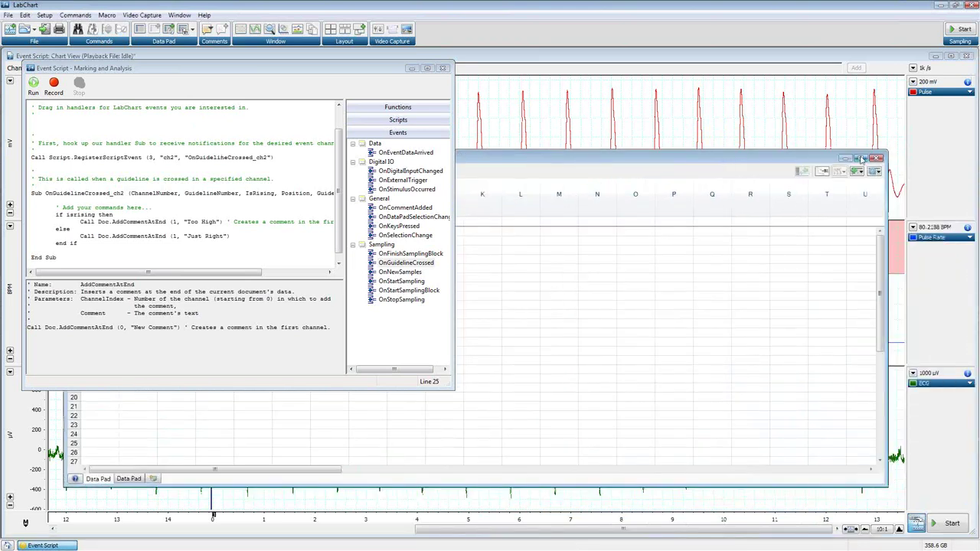
{"action": "left_click", "coordinate": [877, 158]}
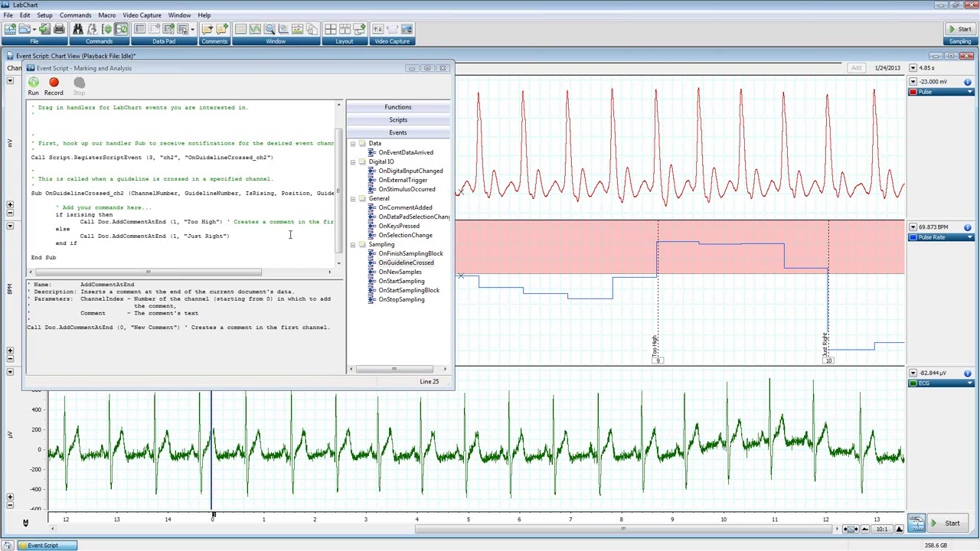
- Insert blank lines after "end if" inside the OnGuidelineCrossed handler
{"action": "left_click", "coordinate": [102, 243]}
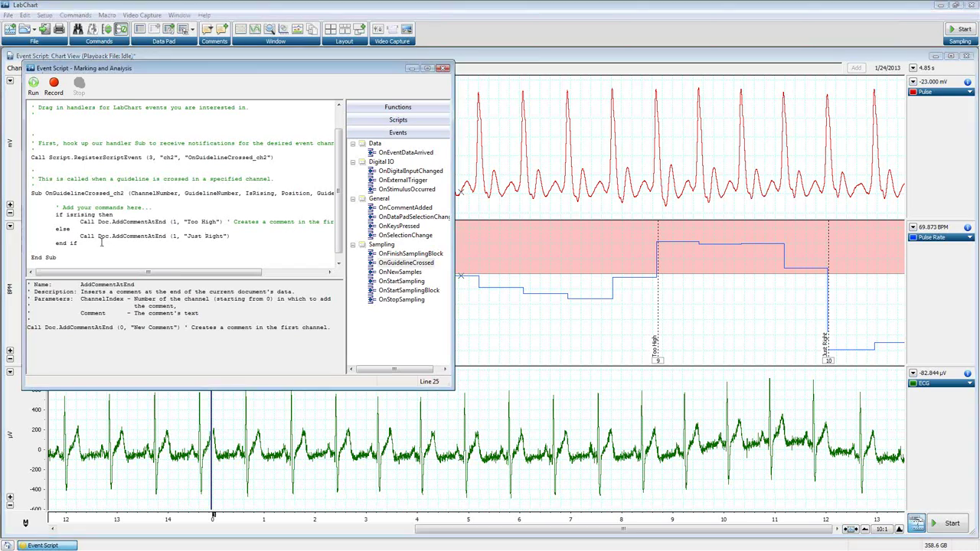
{"action": "key", "text": "Return"}
{"action": "key", "text": "Return"}
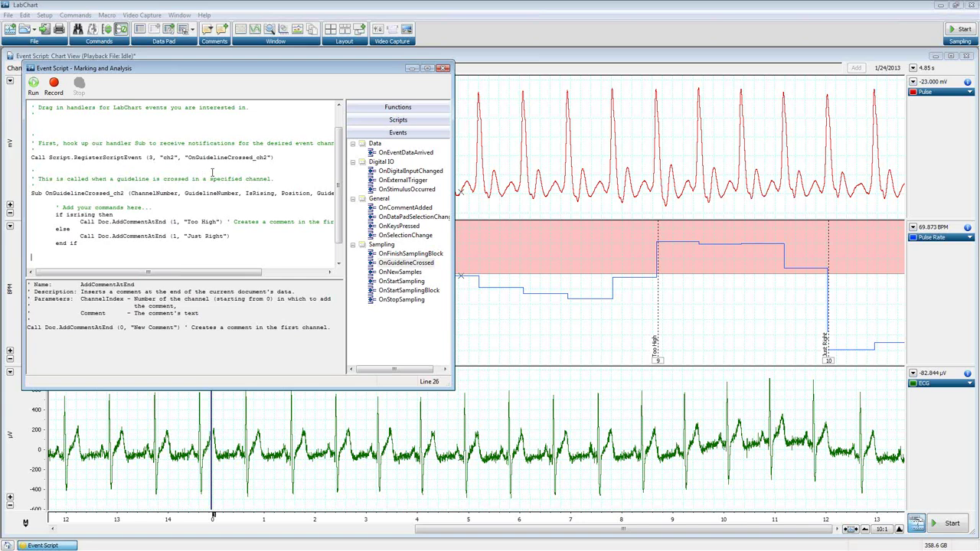
{"action": "left_click", "coordinate": [402, 109]}
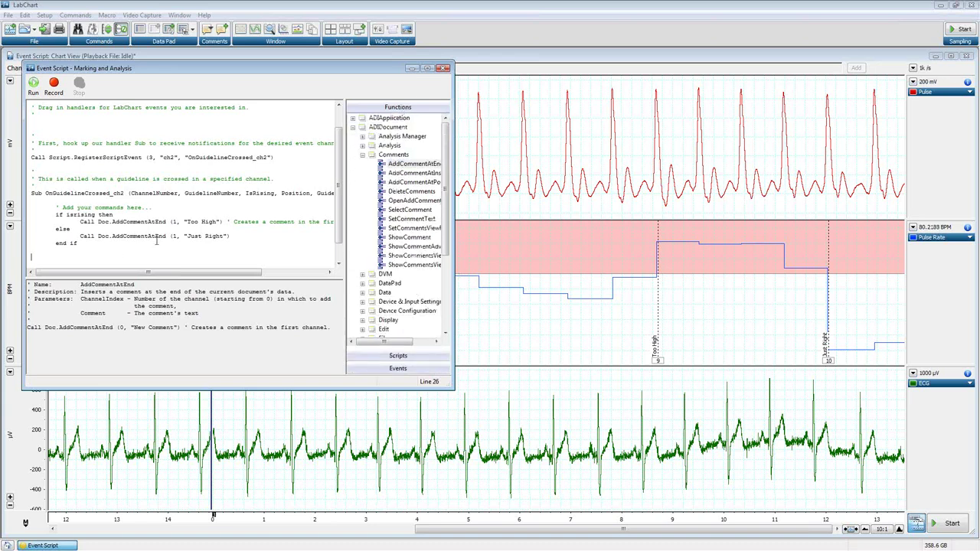
{"action": "left_click", "coordinate": [394, 367]}
- Record a time-based Multiple Add to Data Pad inside the OnGuidelineCrossed handler, selecting 1.0 s through the whole file
{"action": "left_click", "coordinate": [47, 89]}
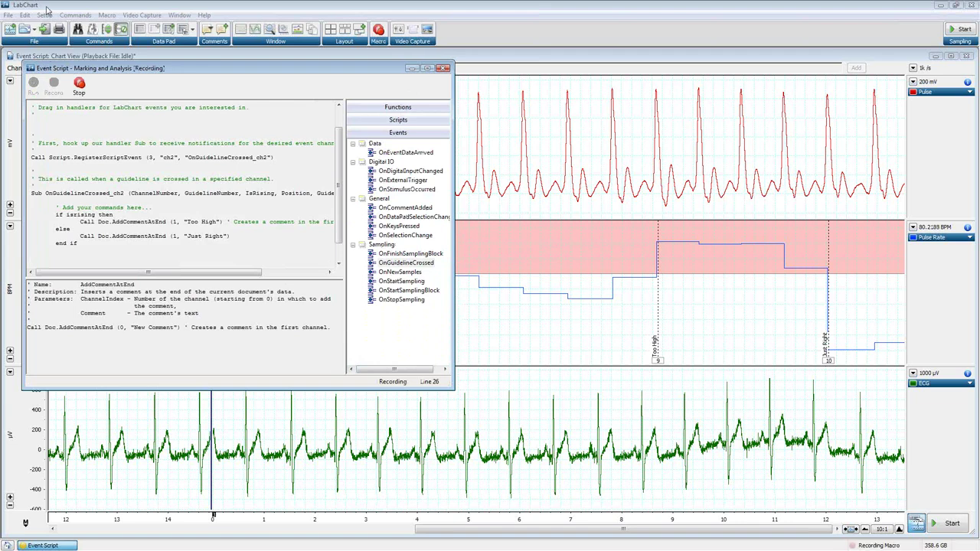
{"action": "left_click", "coordinate": [73, 15]}
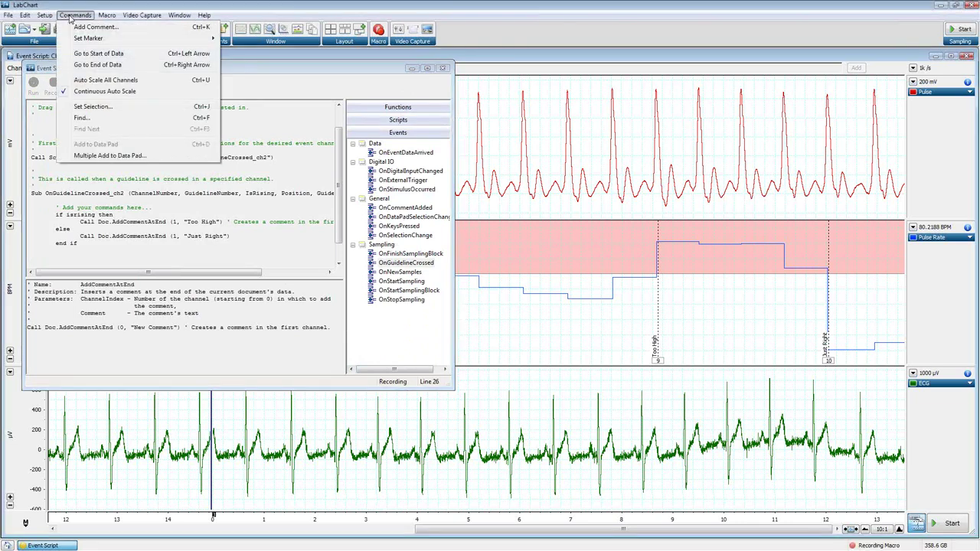
{"action": "left_click", "coordinate": [86, 156]}
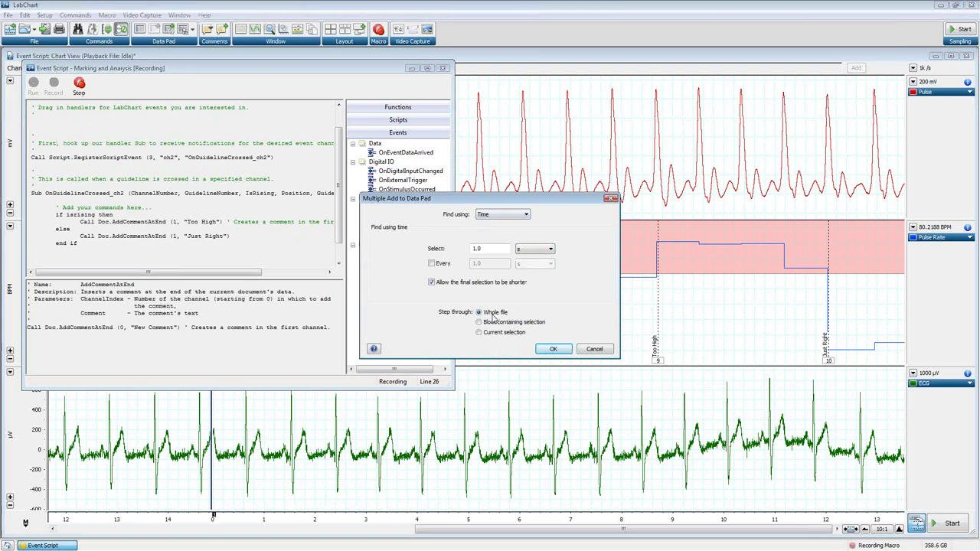
{"action": "left_click", "coordinate": [545, 350]}
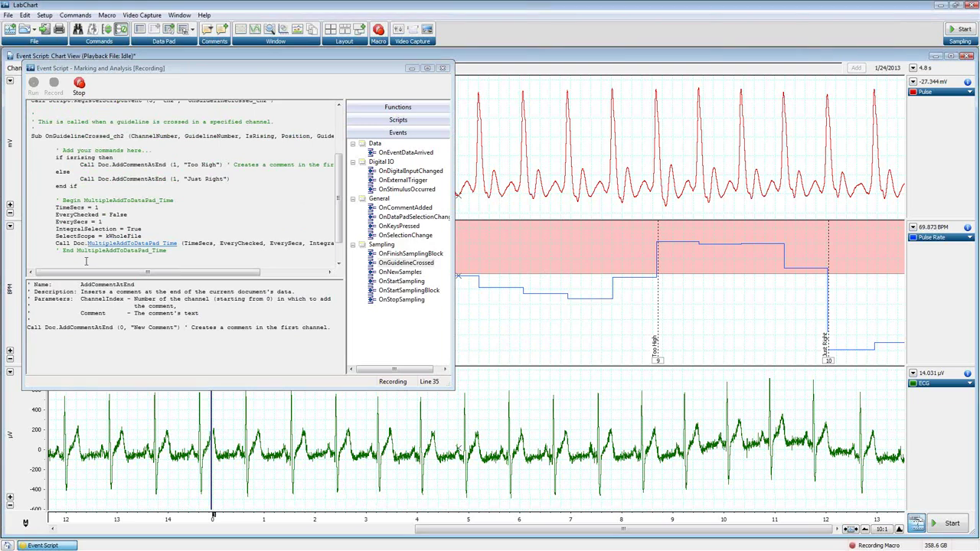
- Record opening the Data Pad and smart-tiling the windows, stop recording, and restore the full-size Chart View
{"action": "left_click", "coordinate": [179, 14]}
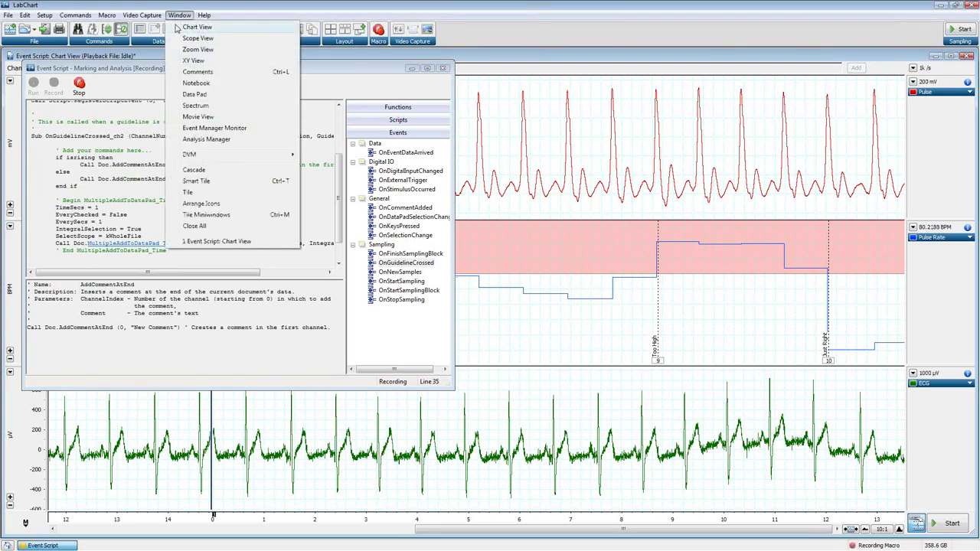
{"action": "left_click", "coordinate": [193, 94]}
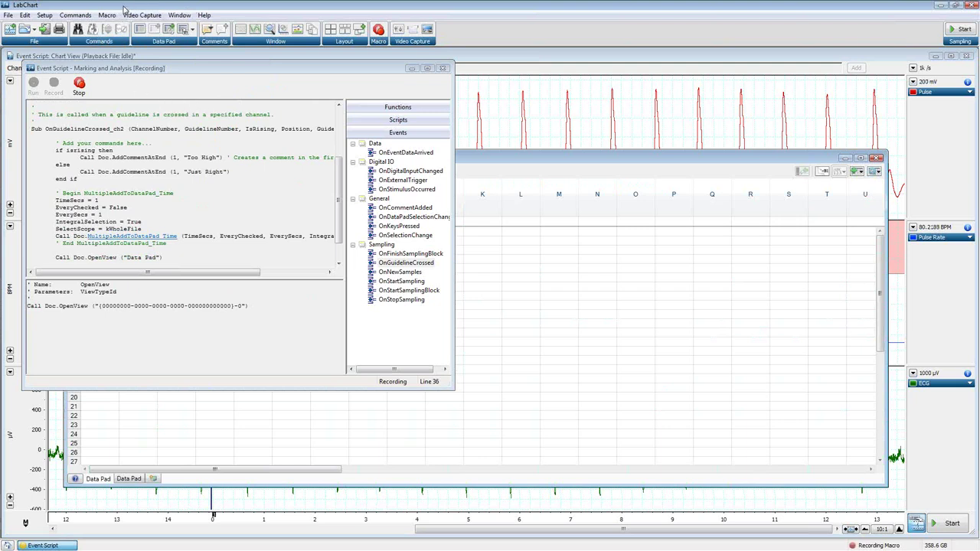
{"action": "left_click", "coordinate": [182, 16]}
{"action": "left_click", "coordinate": [183, 16]}
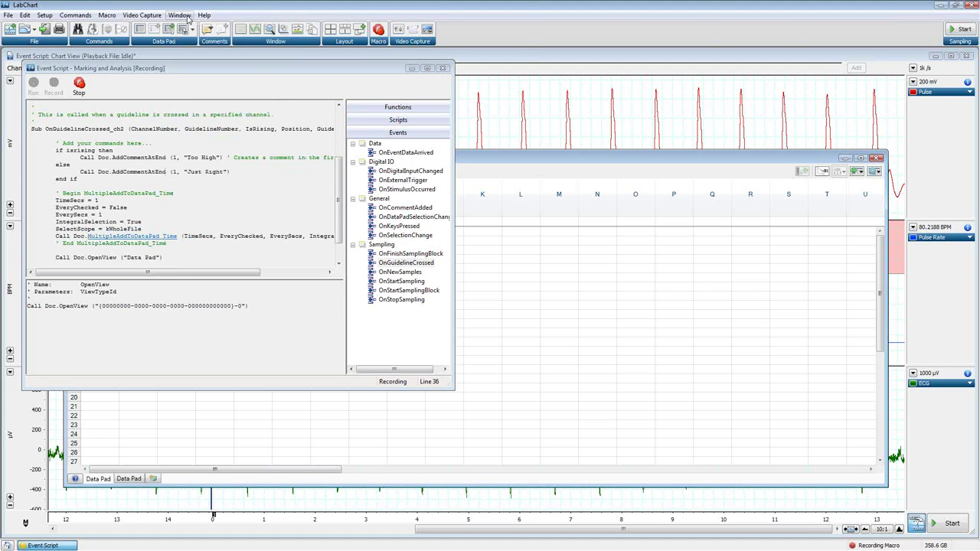
{"action": "left_click", "coordinate": [331, 31]}
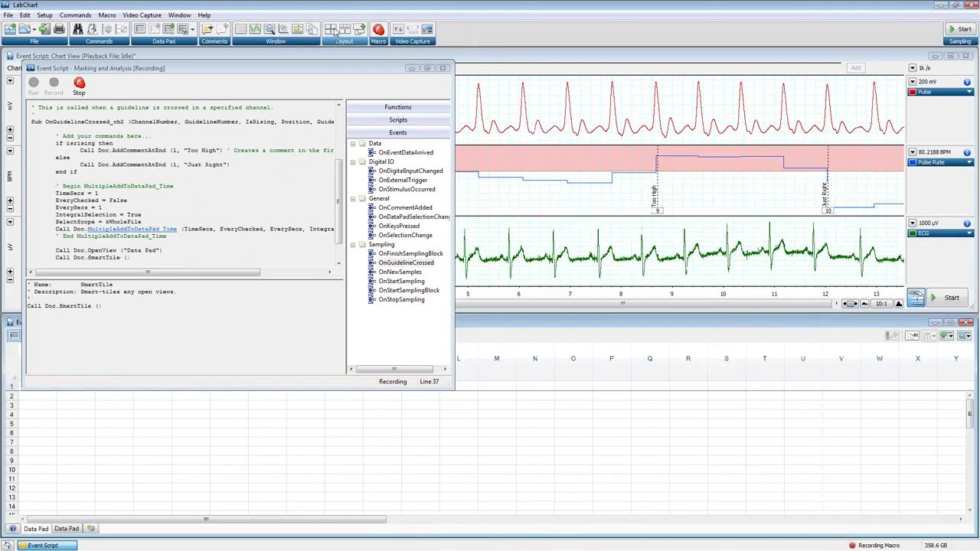
{"action": "left_click", "coordinate": [79, 86]}
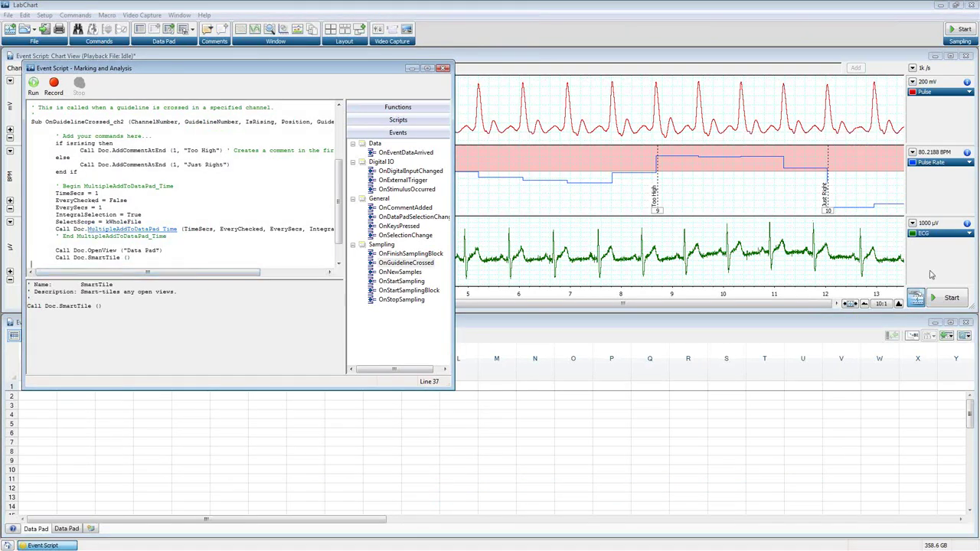
{"action": "left_click_drag", "start_coordinate": [970, 308], "coordinate": [971, 534]}
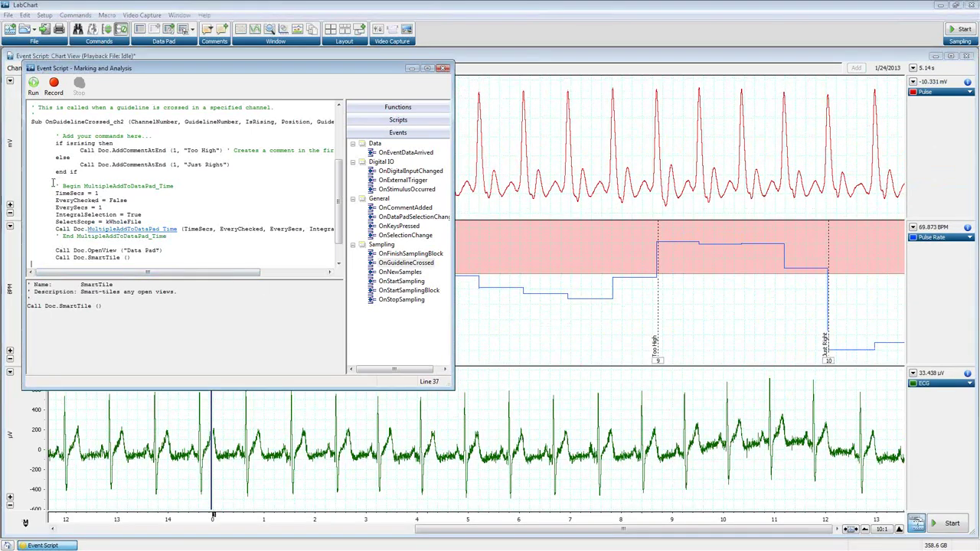
- Remove the recorded MultipleAddToDataPad_Time block and the OpenView and SmartTile calls from the OnGuidelineCrossed handler
{"action": "left_click_drag", "start_coordinate": [55, 183], "coordinate": [143, 258]}
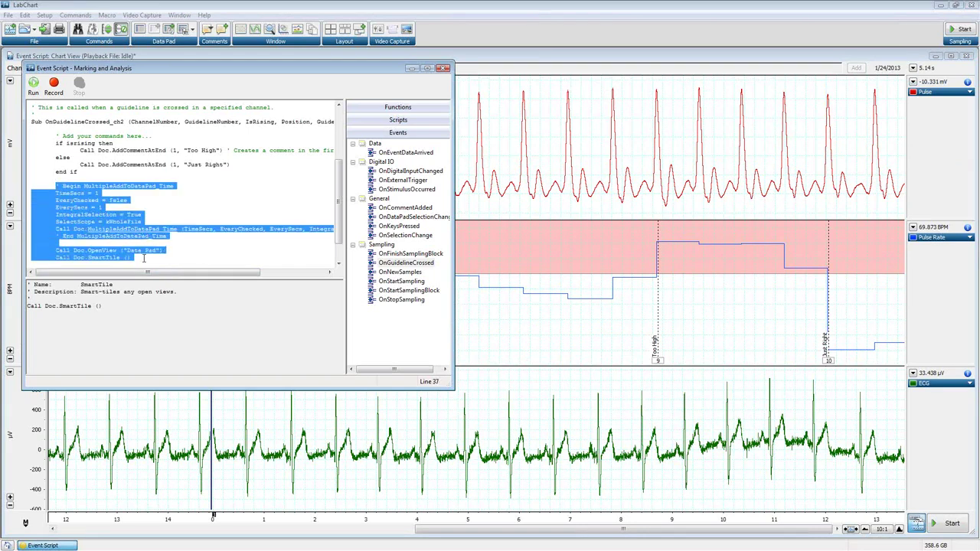
{"action": "scroll", "coordinate": [62, 191], "scroll_direction": "down", "scroll_amount": 1}
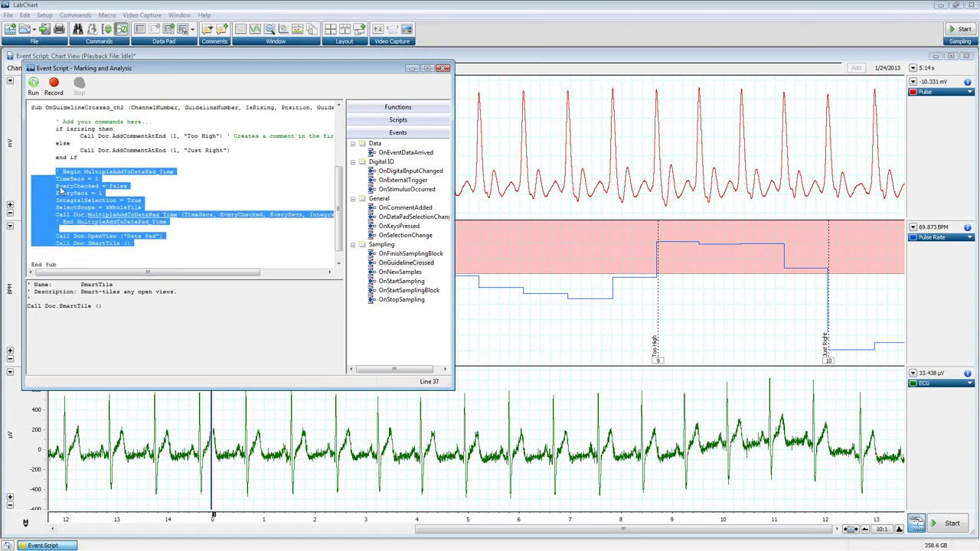
{"action": "scroll", "coordinate": [62, 191], "scroll_direction": "up", "scroll_amount": 3}
{"action": "scroll", "coordinate": [61, 190], "scroll_direction": "down", "scroll_amount": 3}
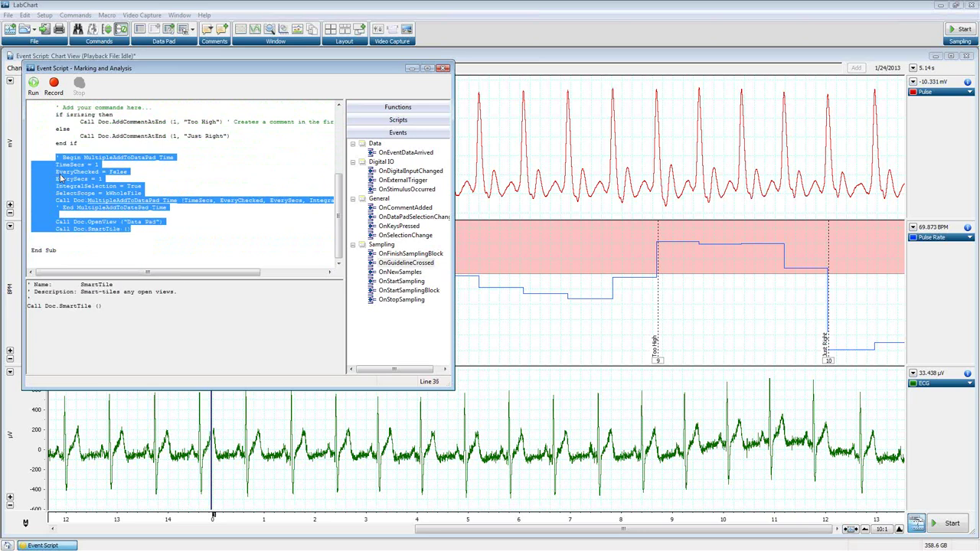
{"action": "key", "text": "Delete"}
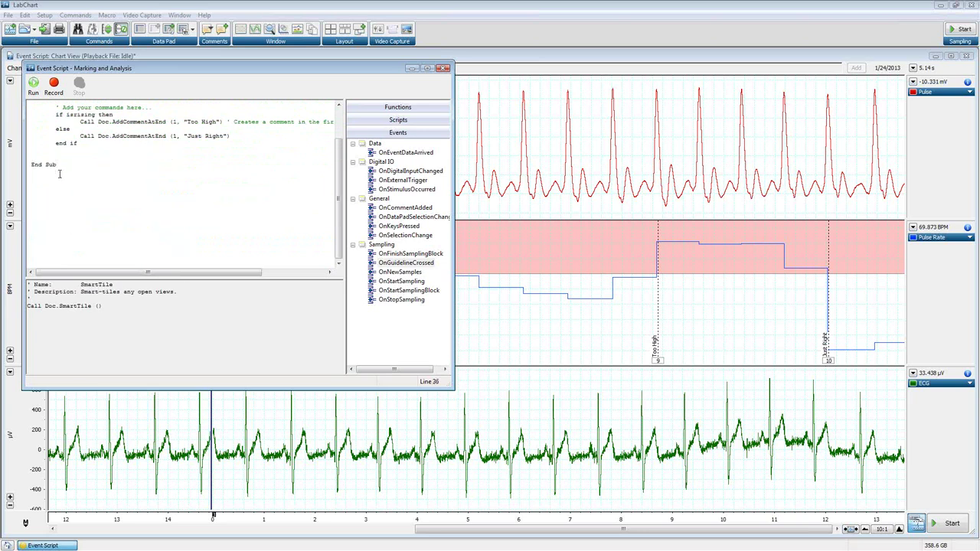
- Add the OnStopSampling event handler to the script below the End Sub of the OnGuidelineCrossed handler
{"action": "scroll", "coordinate": [49, 173], "scroll_direction": "up", "scroll_amount": 4}
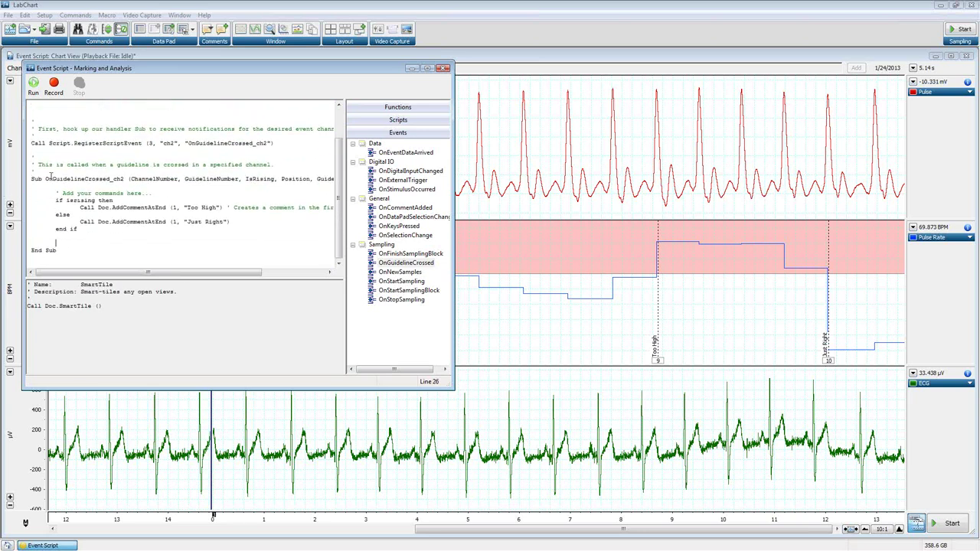
{"action": "left_click", "coordinate": [54, 262]}
{"action": "key", "text": "Return"}
{"action": "key", "text": "Return"}
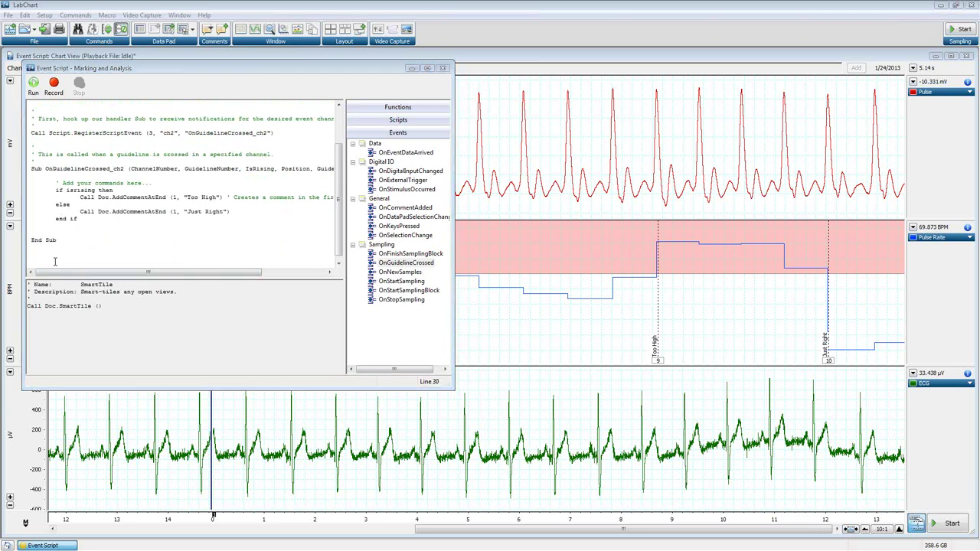
{"action": "left_click", "coordinate": [55, 261]}
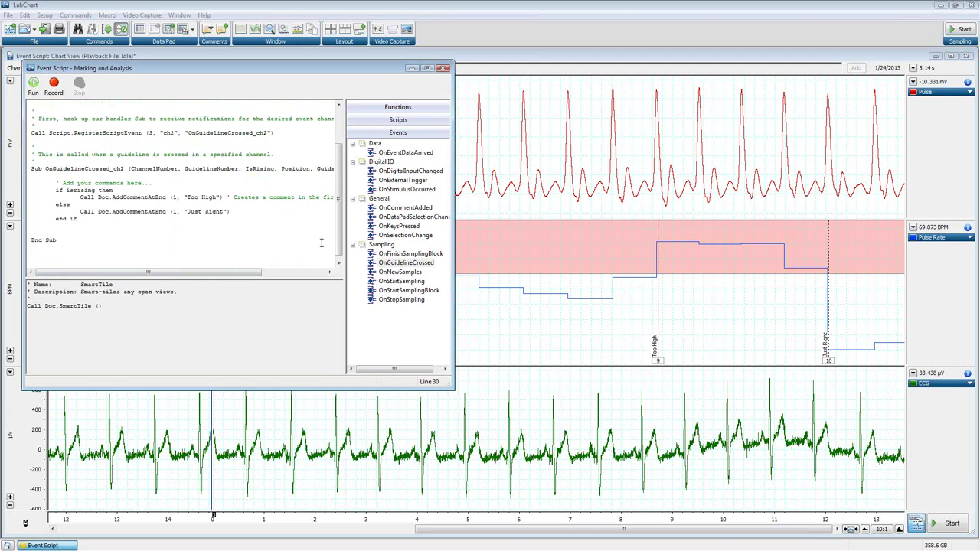
{"action": "left_click_drag", "start_coordinate": [403, 299], "coordinate": [62, 252]}
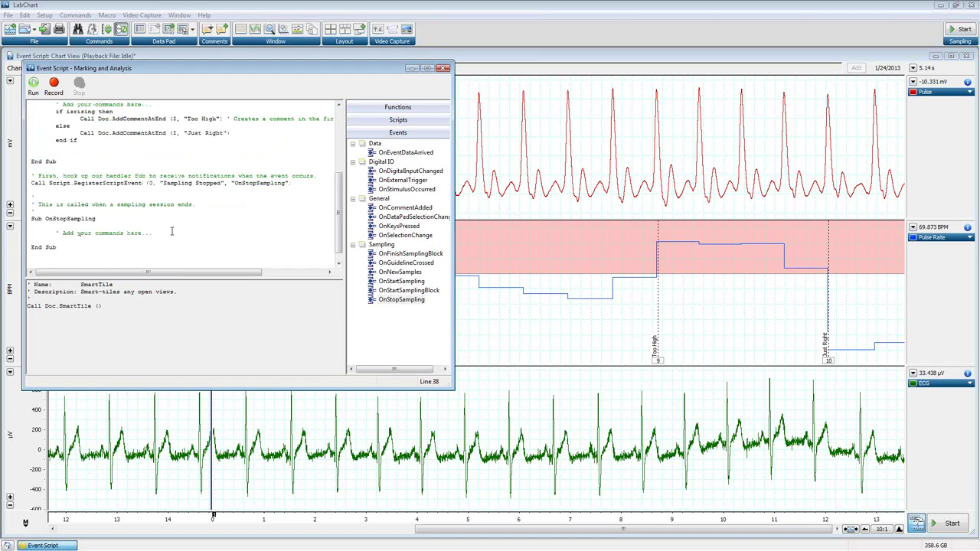
{"action": "type", "text": "Call Doc.AddCommentAtEnd (1, \"Too High\")"}
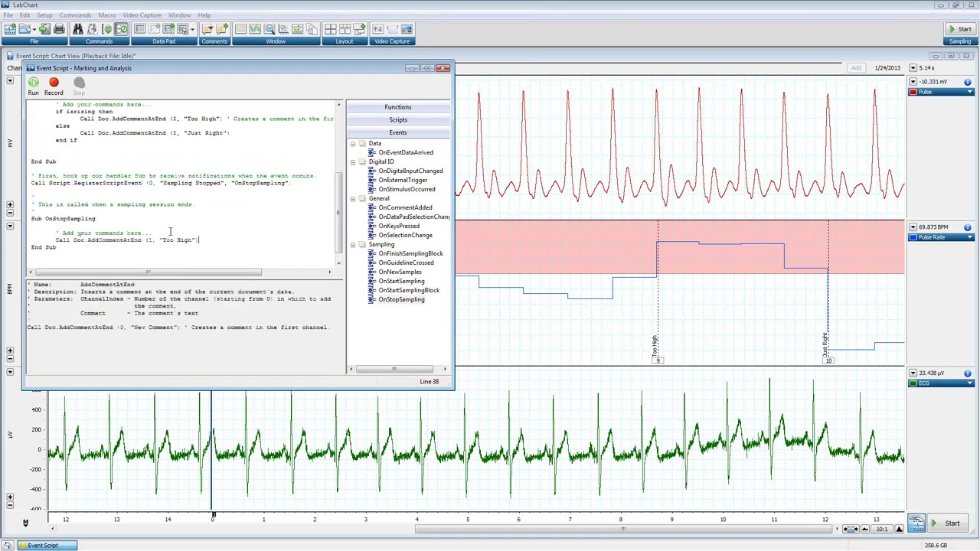
{"action": "left_click_drag", "start_coordinate": [203, 241], "coordinate": [52, 240]}
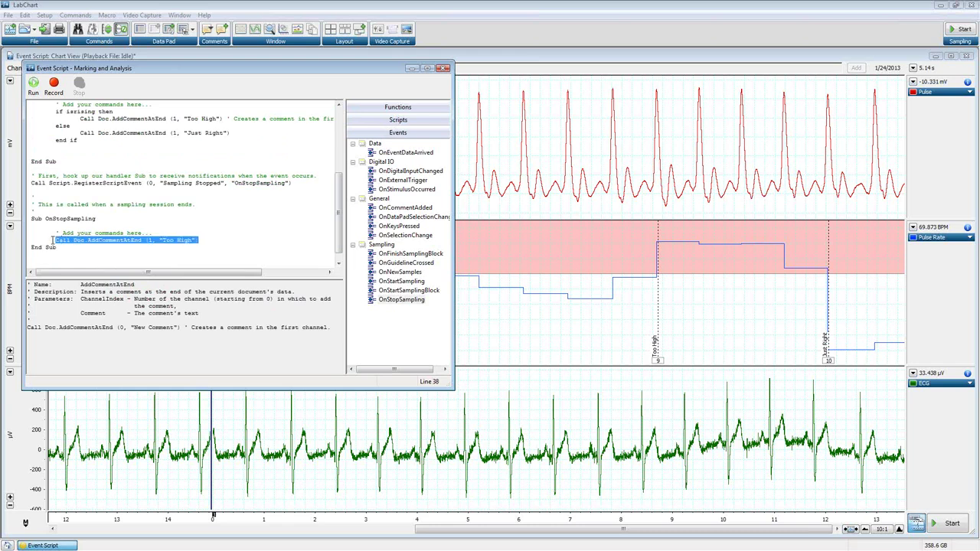
{"action": "key", "text": "Delete"}
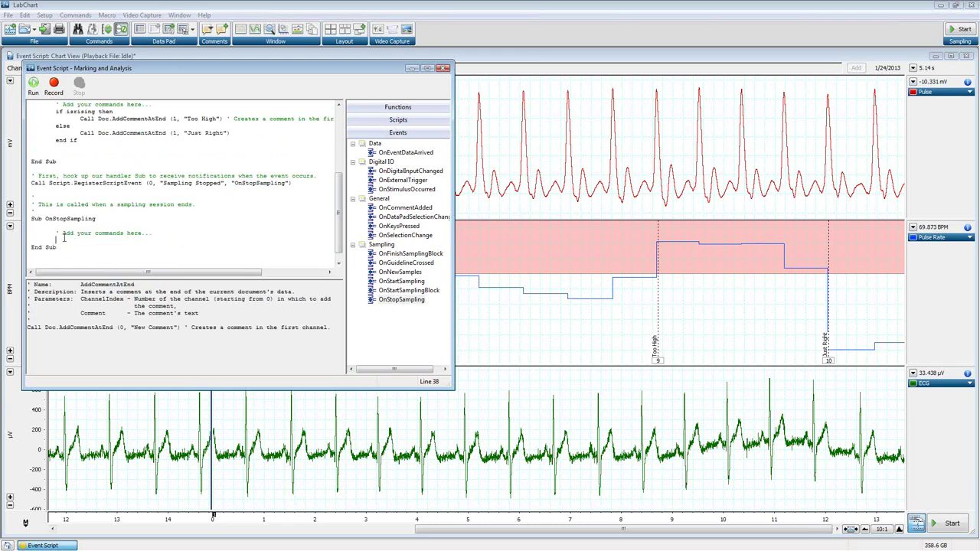
- Record a time-based Multiple Add to Data Pad inside the OnStopSampling handler, selecting 1.0 s through the whole file
{"action": "left_click", "coordinate": [54, 86]}
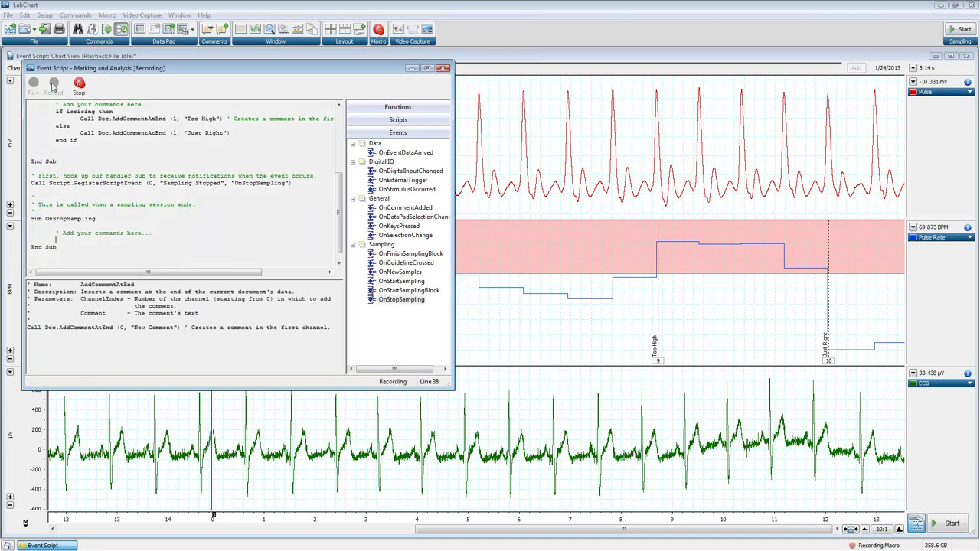
{"action": "left_click", "coordinate": [44, 15]}
{"action": "mouse_move", "coordinate": [75, 14]}
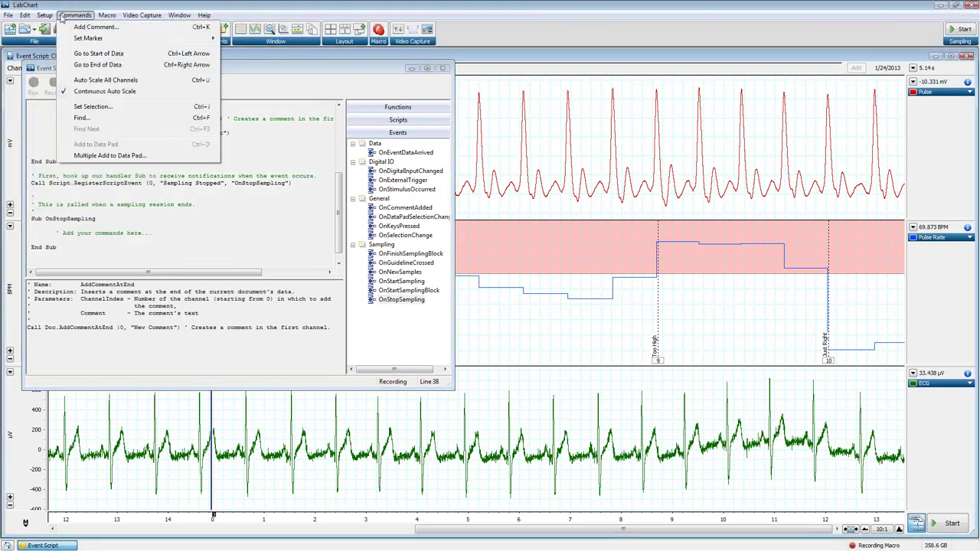
{"action": "left_click", "coordinate": [102, 156]}
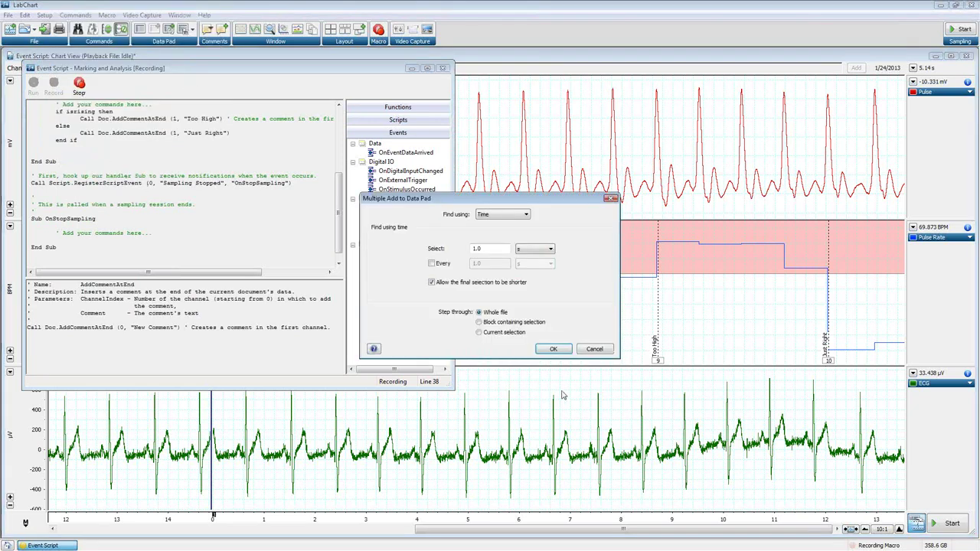
{"action": "left_click", "coordinate": [555, 354]}
- Record opening the Data Pad and smart-tiling the windows in the OnStopSampling handler, and stop recording
{"action": "left_click", "coordinate": [180, 15]}
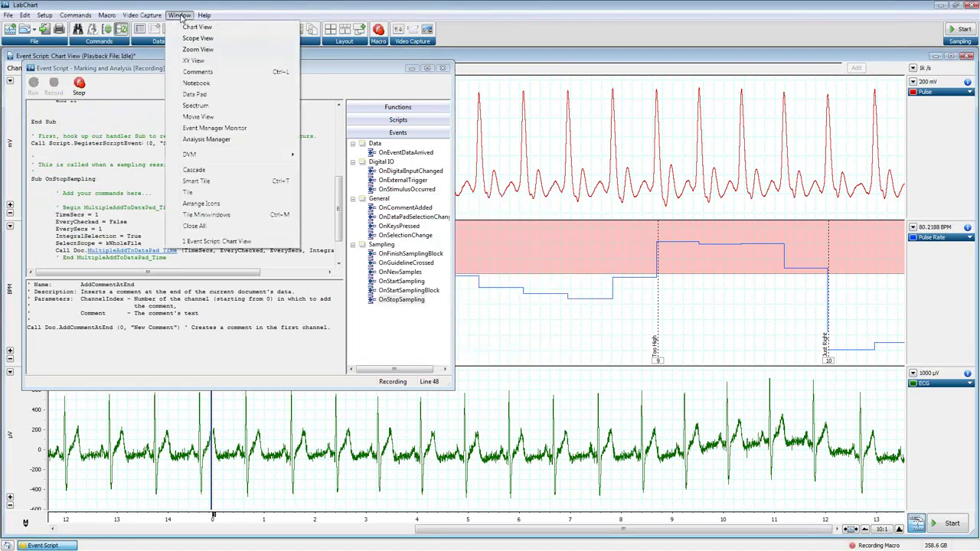
{"action": "left_click", "coordinate": [191, 94]}
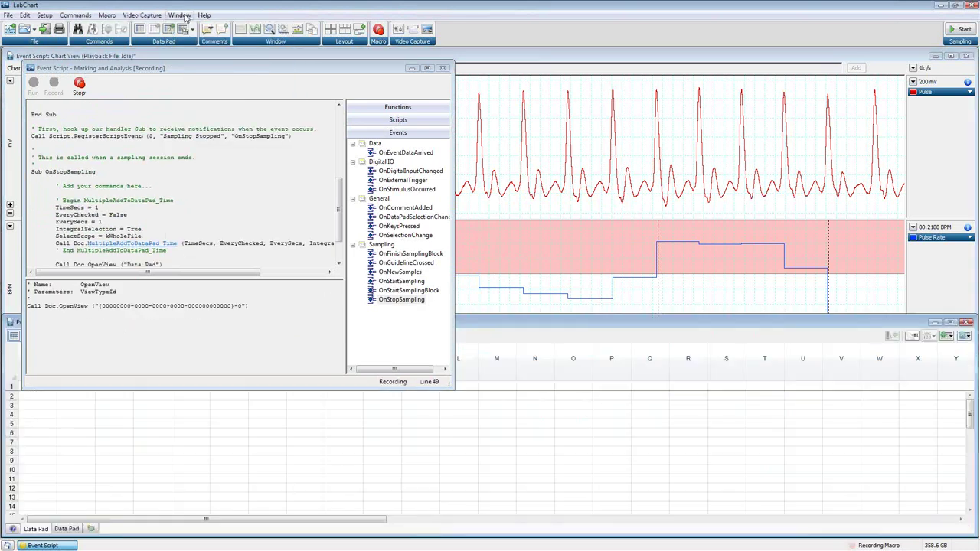
{"action": "left_click", "coordinate": [331, 32]}
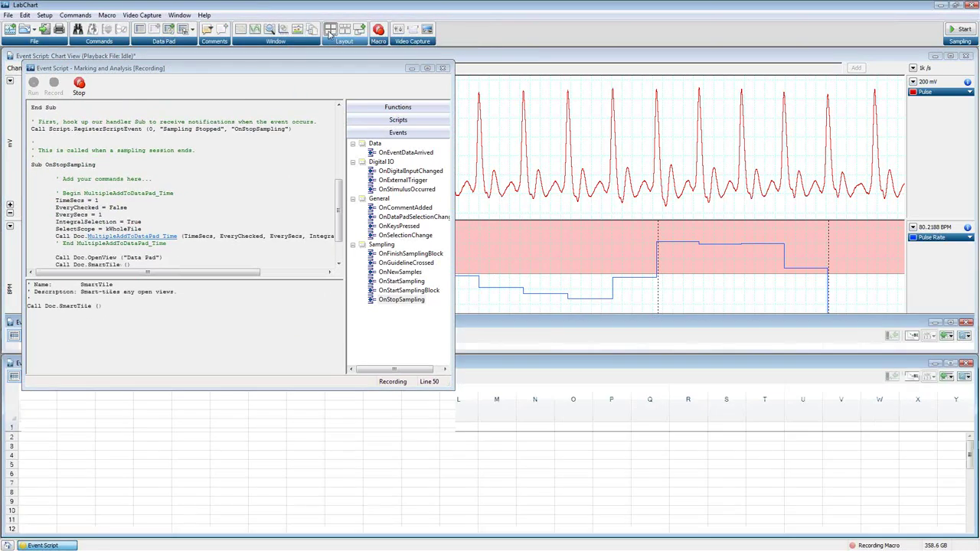
{"action": "left_click", "coordinate": [79, 84]}
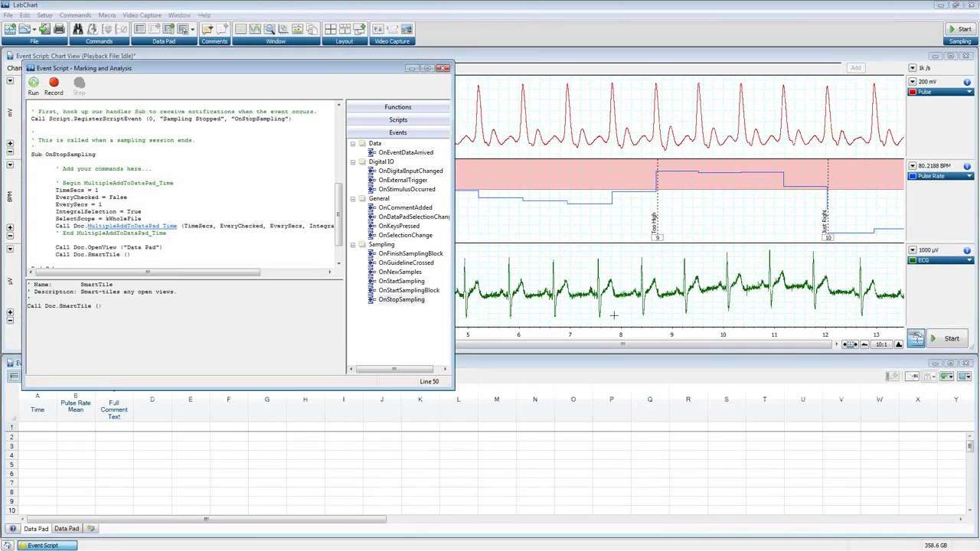
- Close the Data Pad view and maximize the Chart View
{"action": "left_click", "coordinate": [967, 364]}
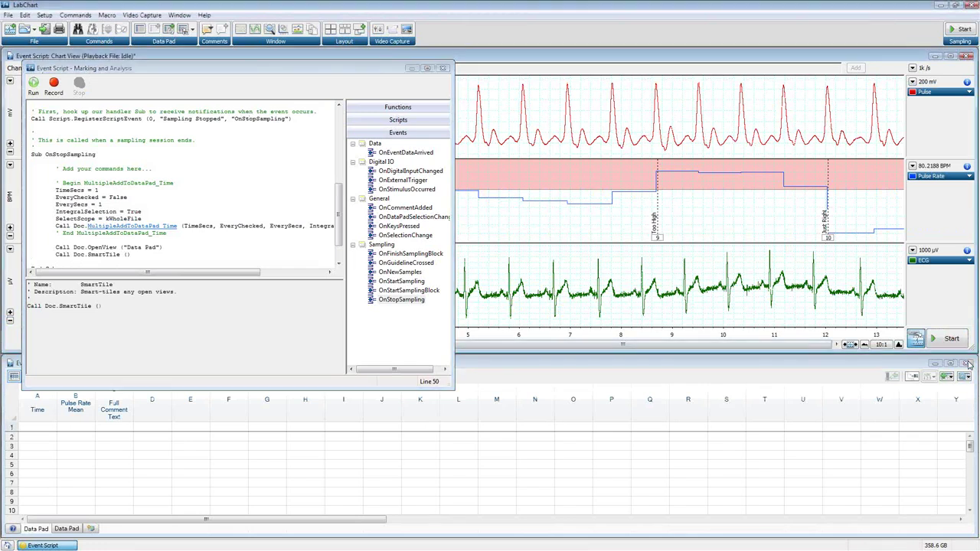
{"action": "left_click", "coordinate": [967, 365]}
{"action": "left_click", "coordinate": [950, 56]}
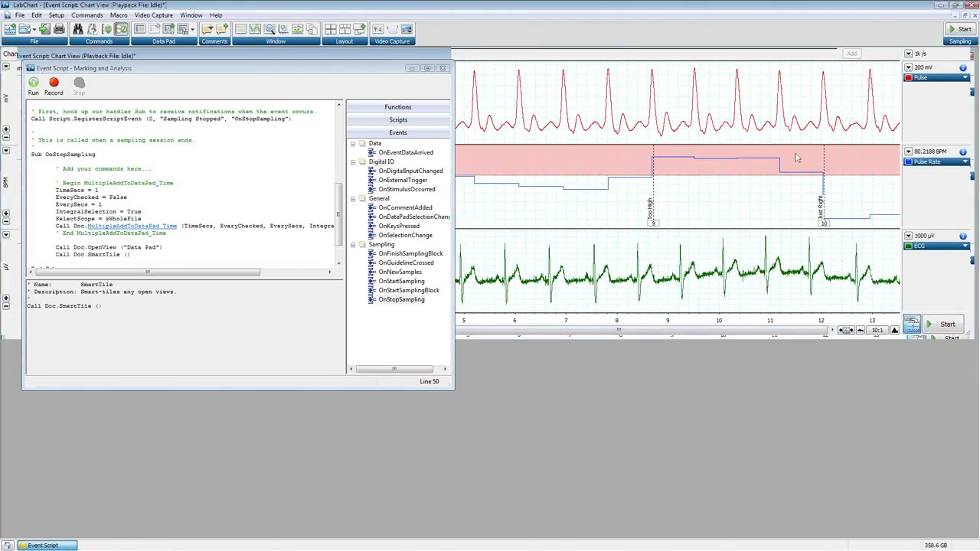
- Run the script while sampling new data, stop sampling to trigger the OnStopSampling handler, and close the script editor
{"action": "left_click_drag", "start_coordinate": [338, 200], "coordinate": [338, 220]}
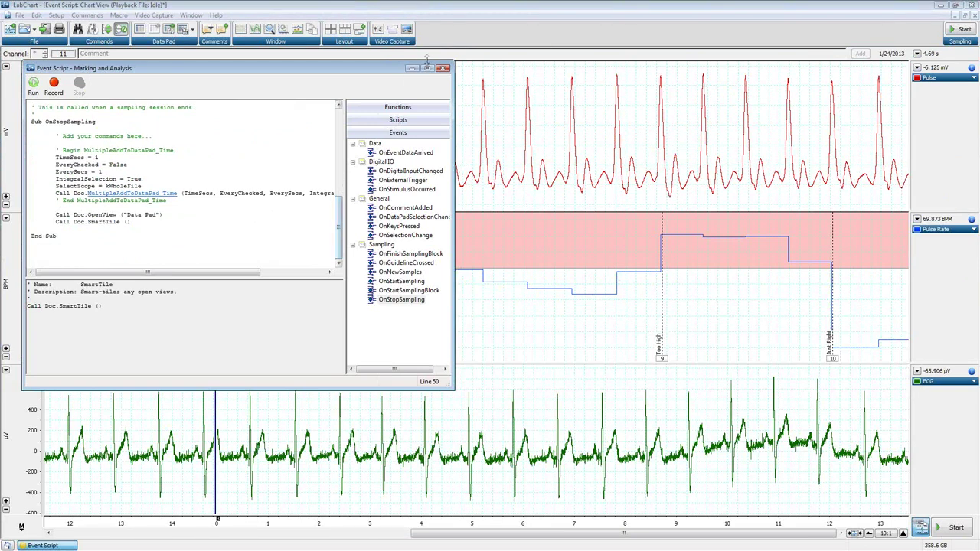
{"action": "left_click", "coordinate": [33, 84]}
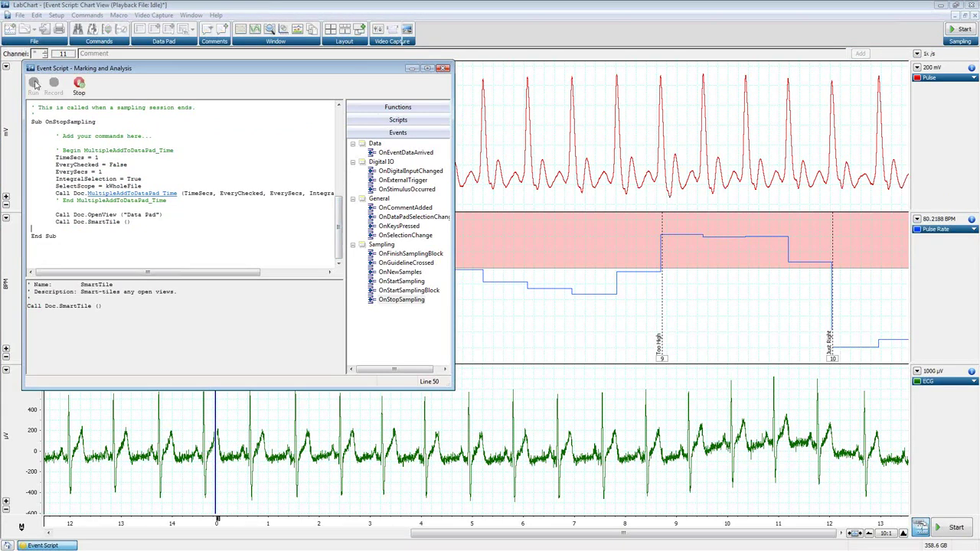
{"action": "left_click", "coordinate": [951, 527]}
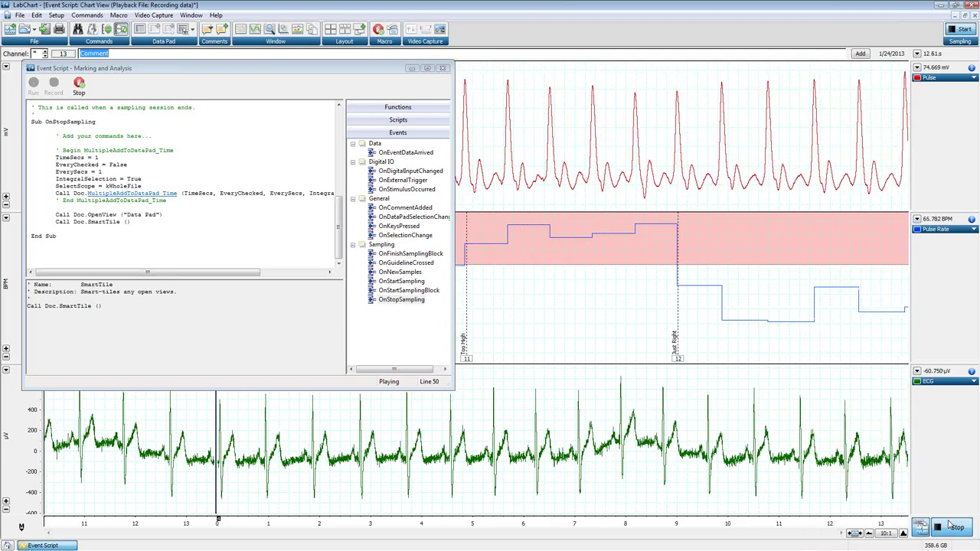
{"action": "left_click", "coordinate": [952, 526]}
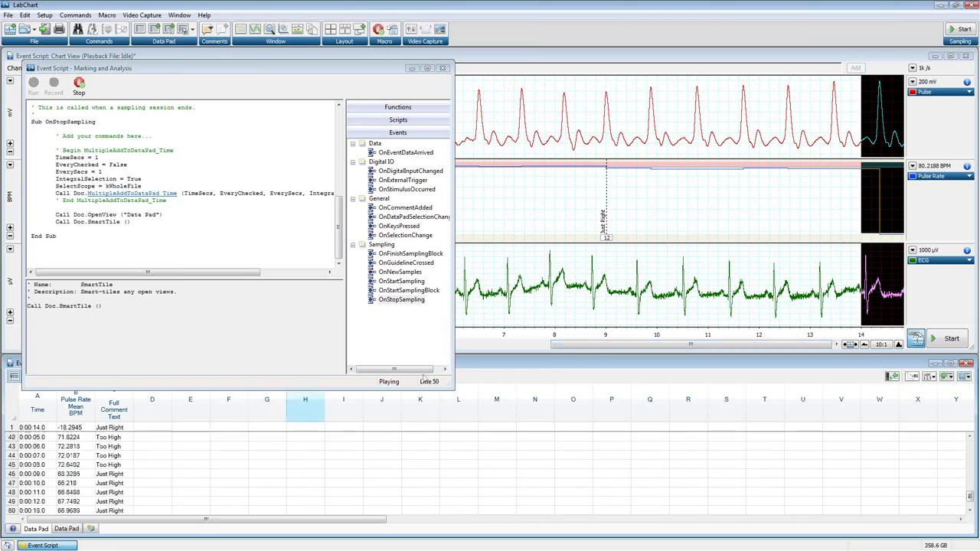
{"action": "left_click", "coordinate": [443, 69]}
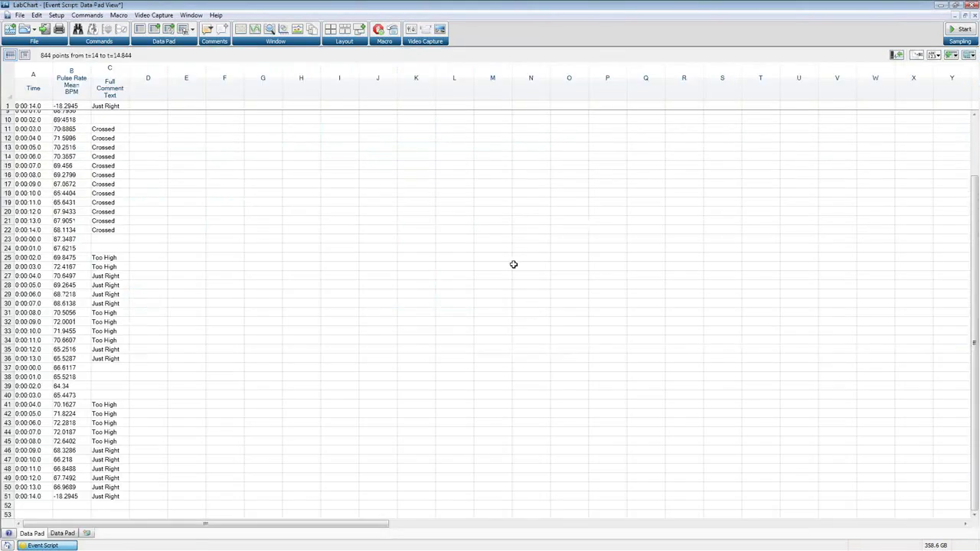
- Check the Time, Pulse Rate Mean and comment text rows in the Data Pad, stop the running event script, and return to the Chart View
{"action": "left_click", "coordinate": [86, 294]}
{"action": "scroll", "coordinate": [87, 292], "scroll_direction": "down", "scroll_amount": 2}
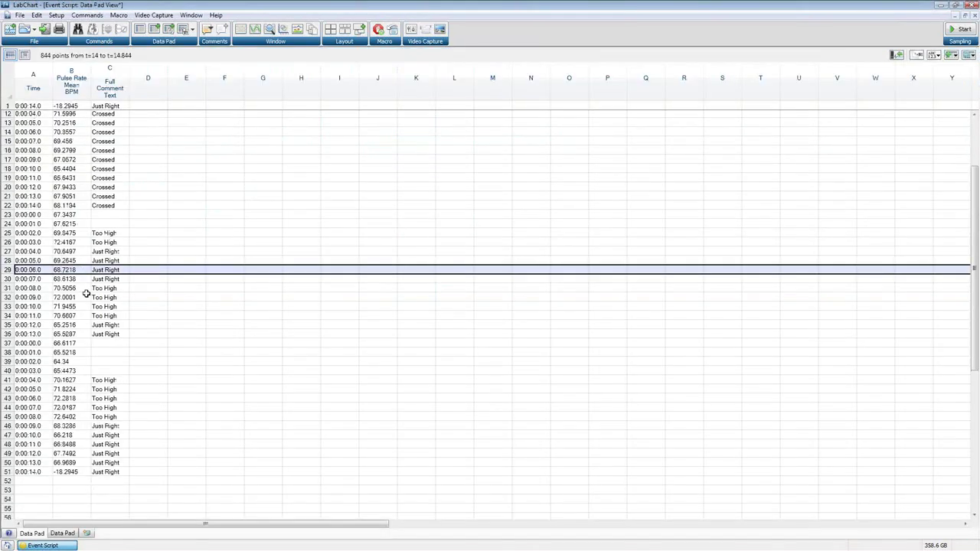
{"action": "scroll", "coordinate": [86, 291], "scroll_direction": "up", "scroll_amount": 5}
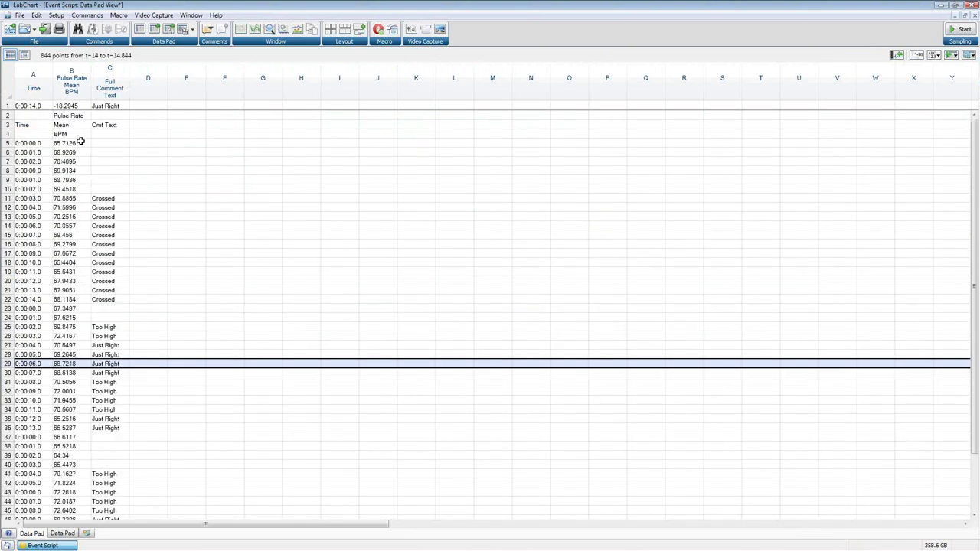
{"action": "scroll", "coordinate": [88, 176], "scroll_direction": "down", "scroll_amount": 3}
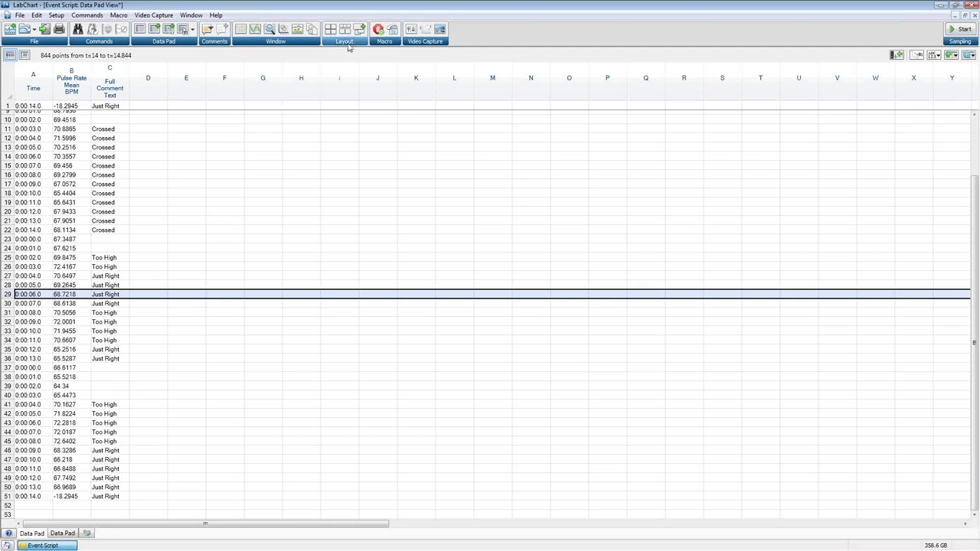
{"action": "left_click", "coordinate": [378, 31]}
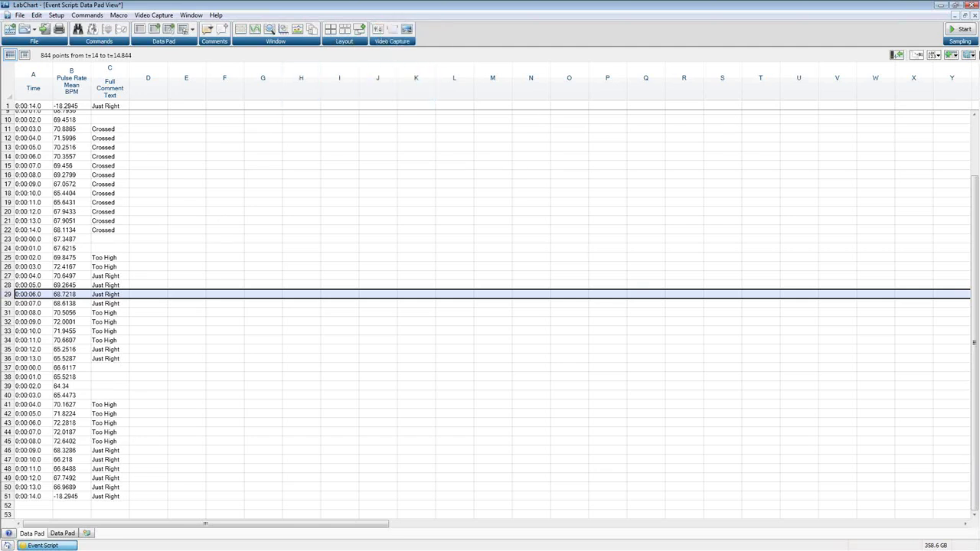
{"action": "left_click", "coordinate": [975, 15]}
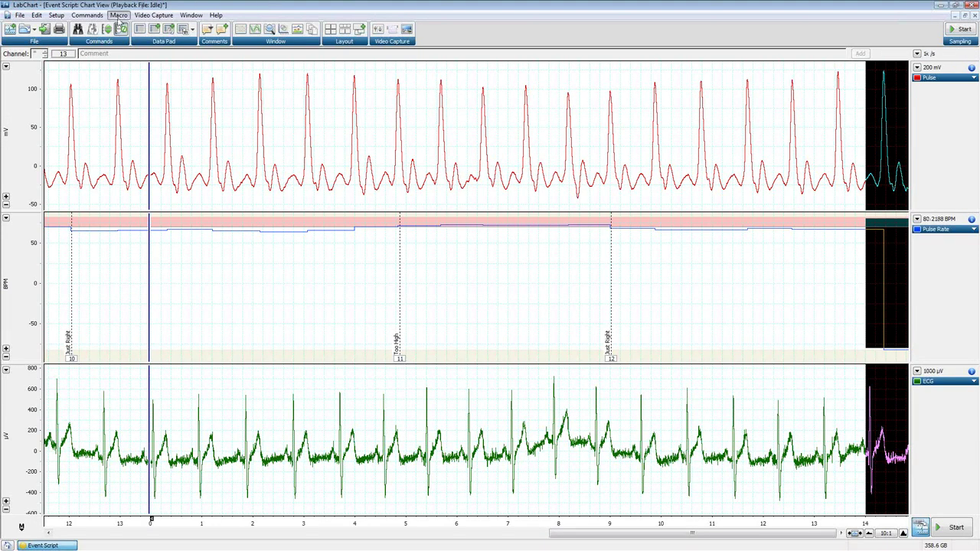
- Open the Marking and Analysis script for editing and examine its OnGuidelineCrossed_ch2 and OnStopSampling handlers
{"action": "left_click", "coordinate": [119, 15]}
{"action": "left_click", "coordinate": [136, 54]}
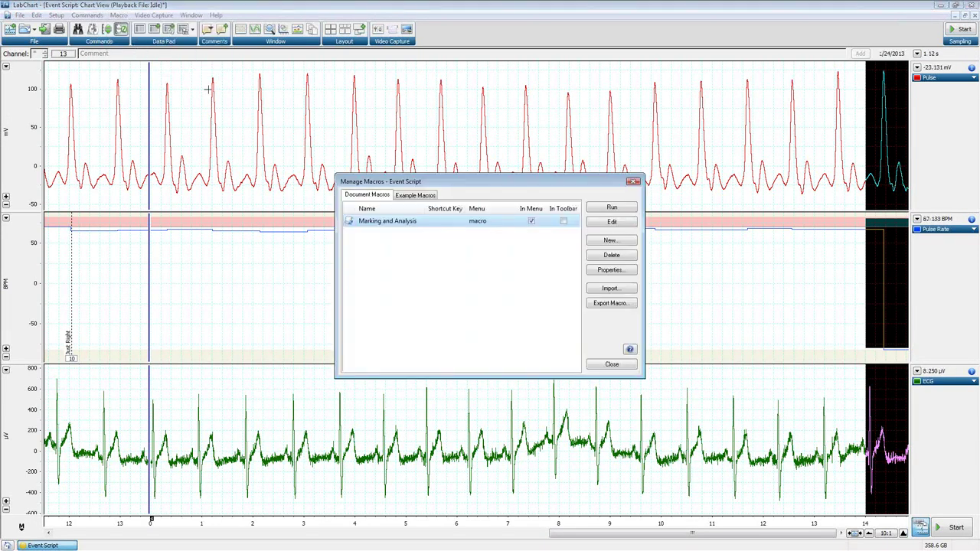
{"action": "double_click", "coordinate": [405, 224]}
{"action": "scroll", "coordinate": [258, 214], "scroll_direction": "up", "scroll_amount": 5}
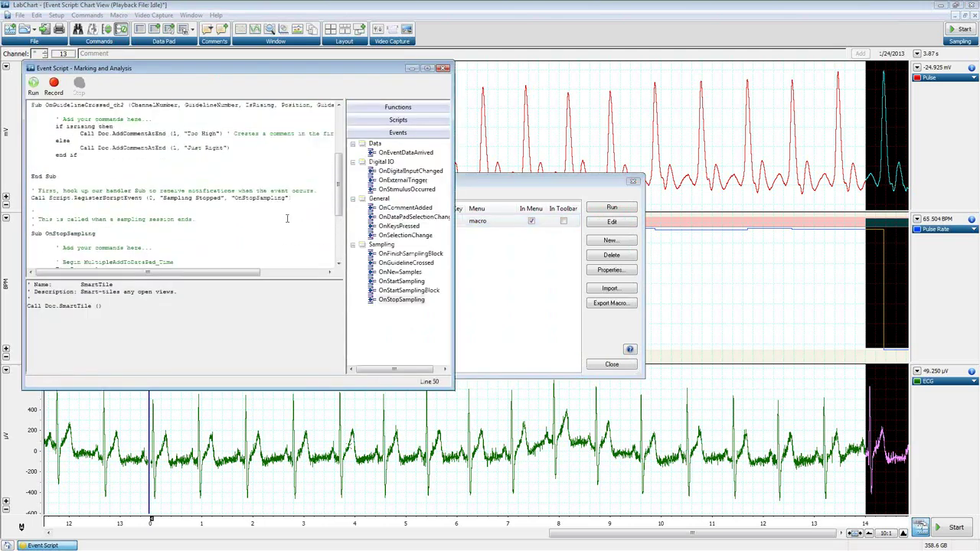
{"action": "scroll", "coordinate": [261, 213], "scroll_direction": "up", "scroll_amount": 4}
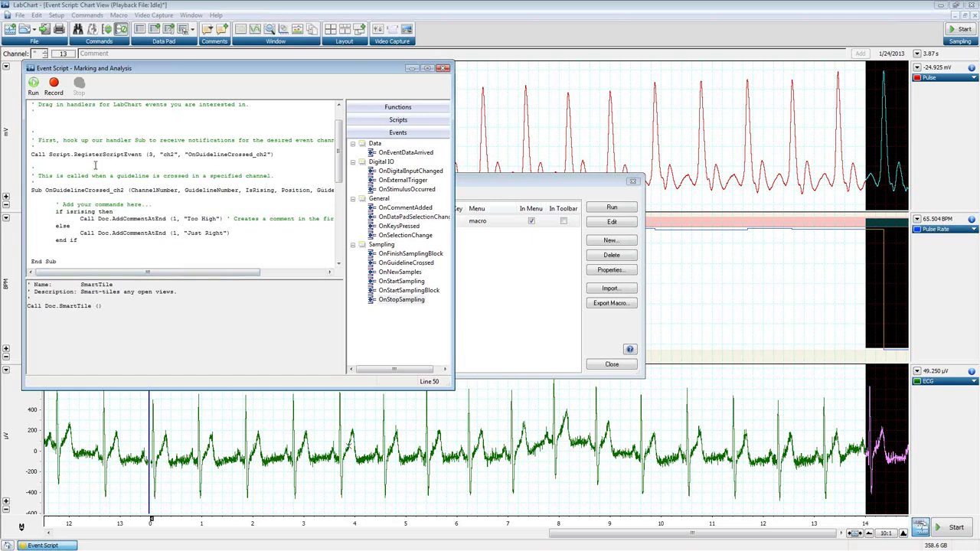
{"action": "scroll", "coordinate": [97, 165], "scroll_direction": "down", "scroll_amount": 6}
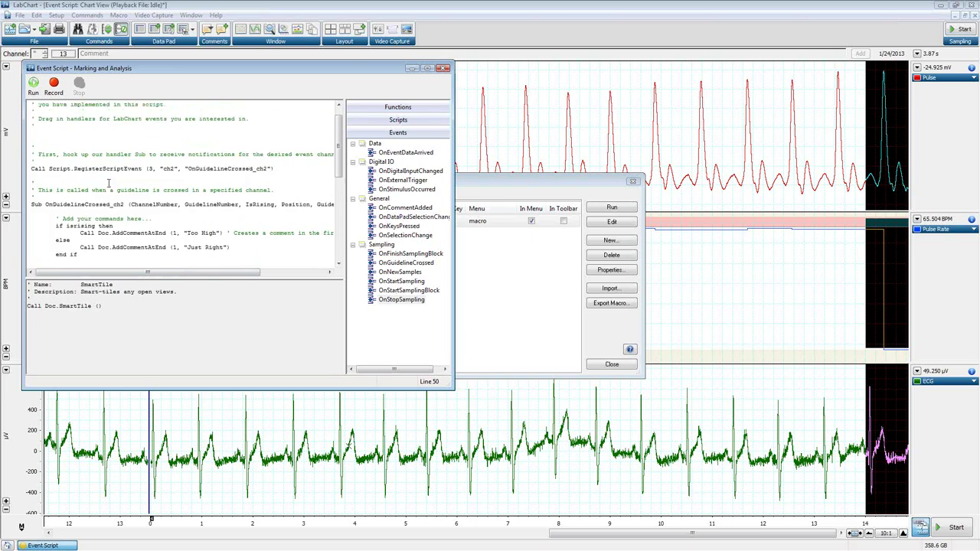
{"action": "scroll", "coordinate": [110, 186], "scroll_direction": "up", "scroll_amount": 6}
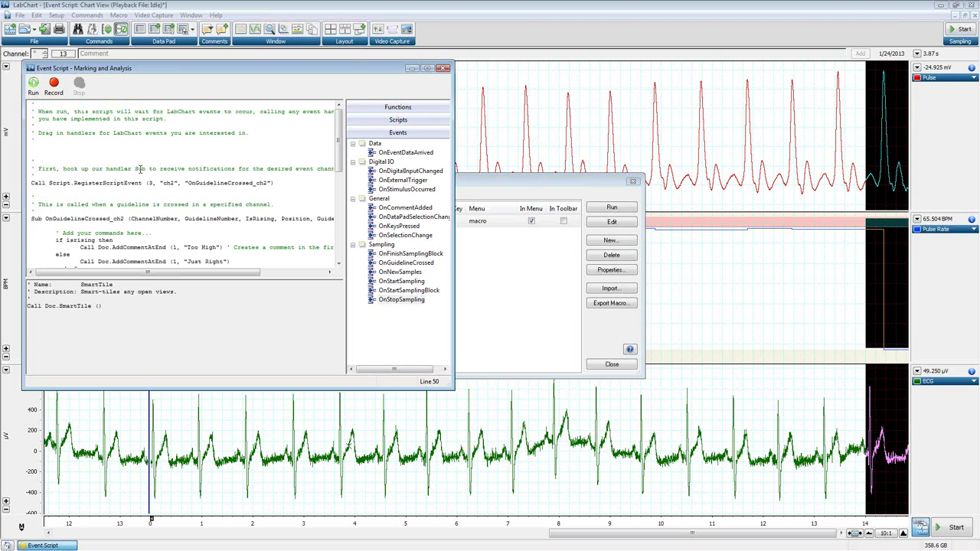
{"action": "scroll", "coordinate": [140, 169], "scroll_direction": "down", "scroll_amount": 7}
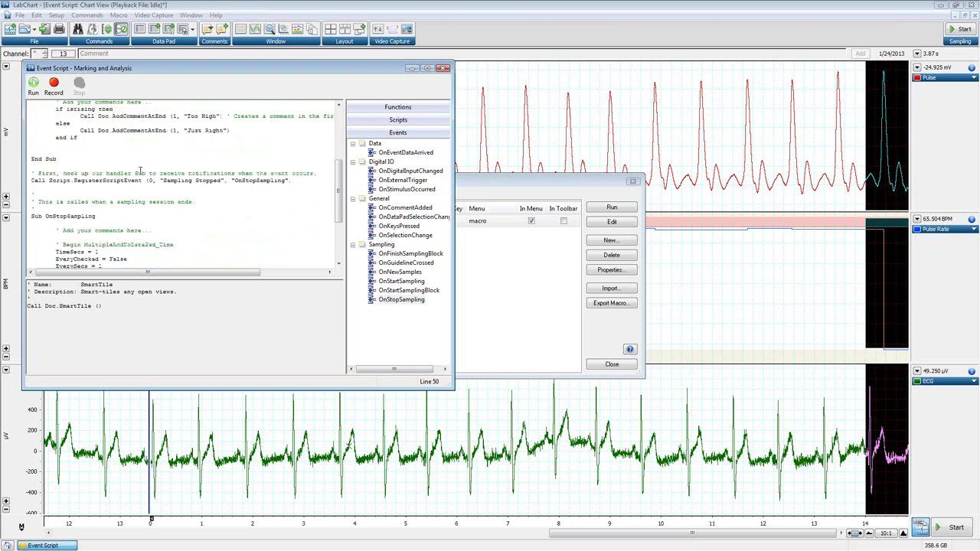
{"action": "scroll", "coordinate": [140, 169], "scroll_direction": "up", "scroll_amount": 5}
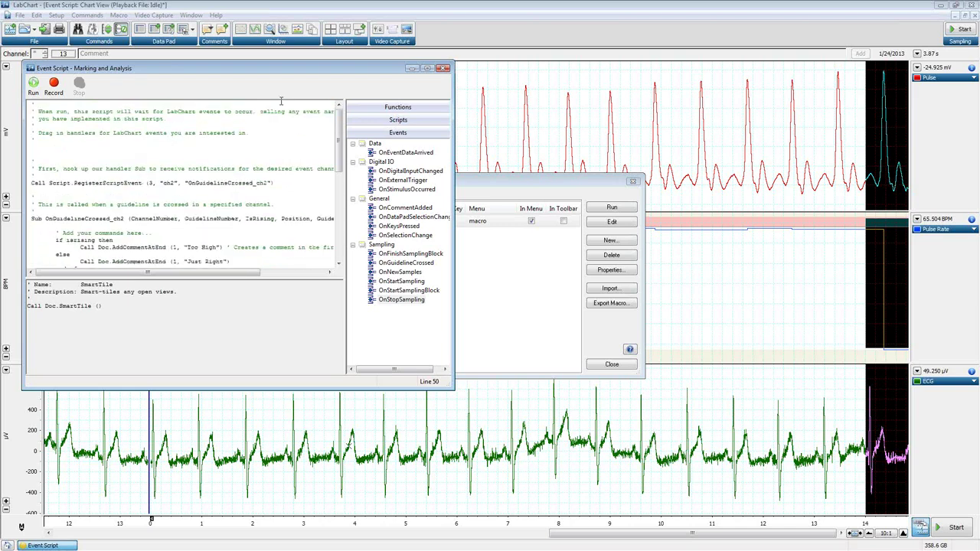
- Close the script editor, the macro manager and the Event Script document
{"action": "left_click", "coordinate": [442, 68]}
{"action": "left_click", "coordinate": [612, 206]}
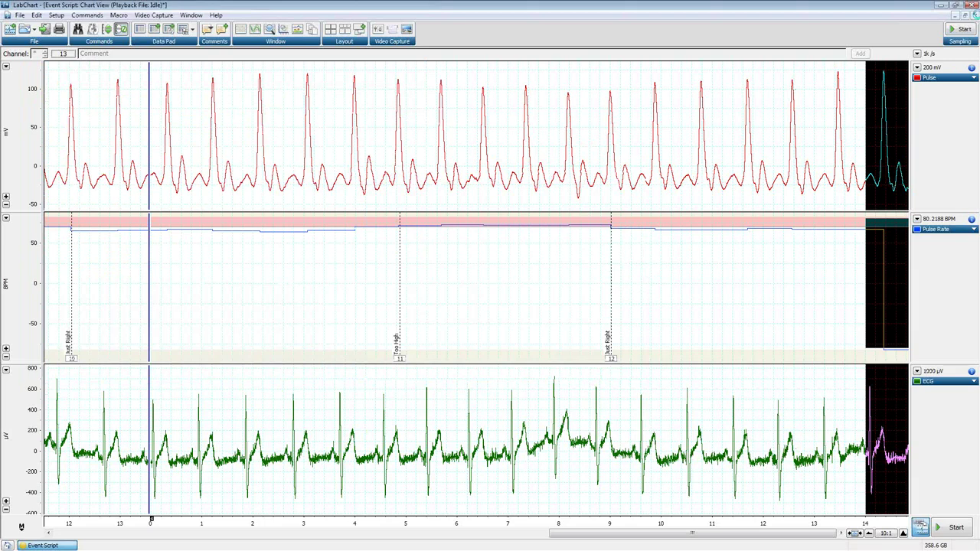
{"action": "left_click", "coordinate": [972, 15]}
{"action": "left_click", "coordinate": [505, 315]}
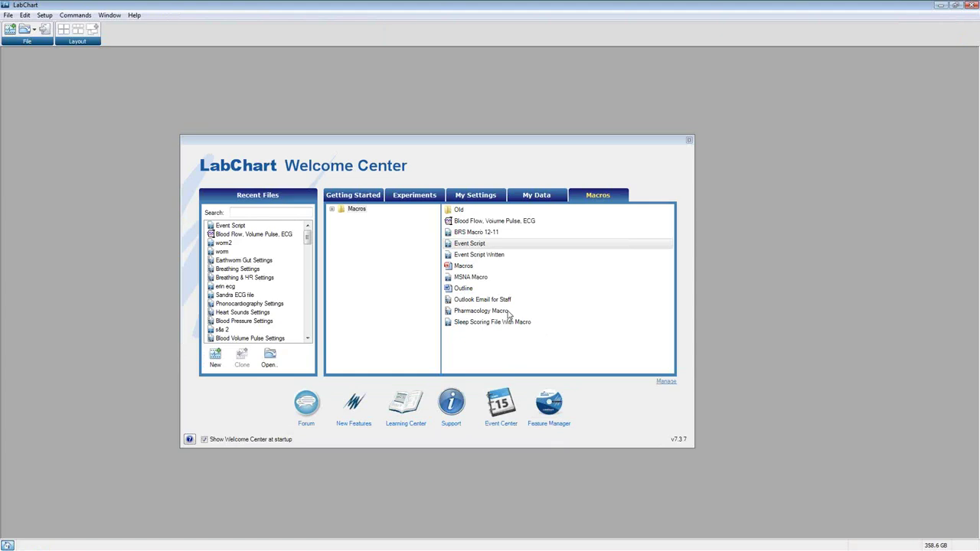
- Try to open the Pharmacology Macro file from the Macros files and close the resulting documents
{"action": "left_click", "coordinate": [494, 319]}
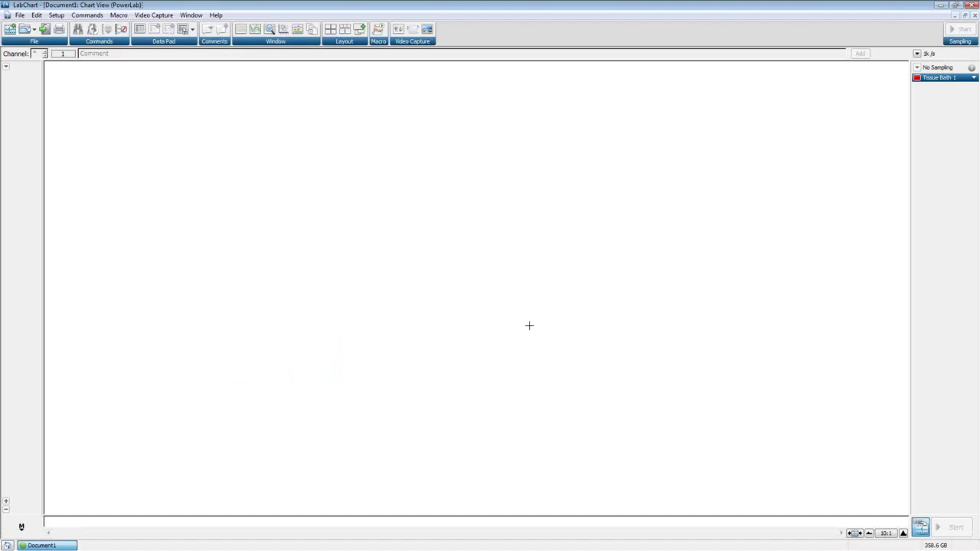
{"action": "left_click", "coordinate": [974, 15]}
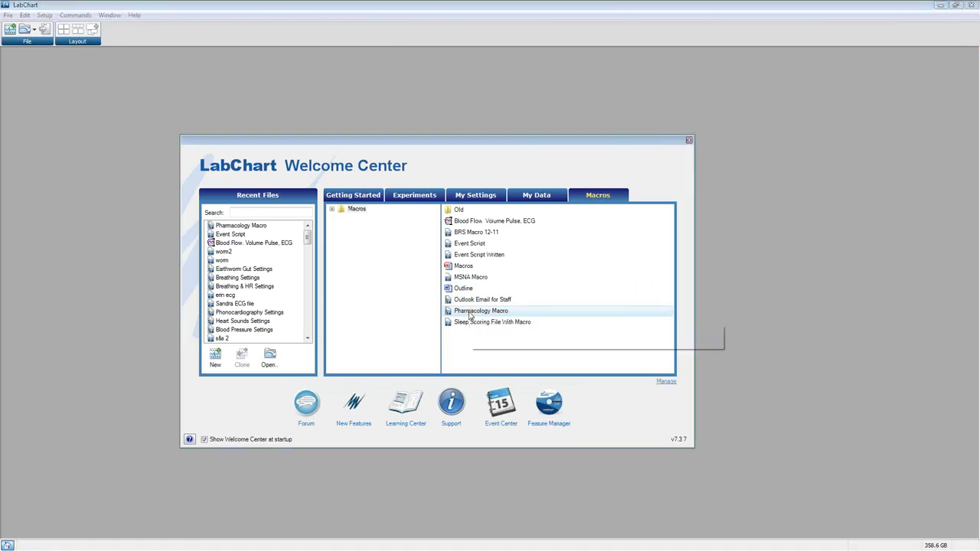
{"action": "double_click", "coordinate": [470, 311]}
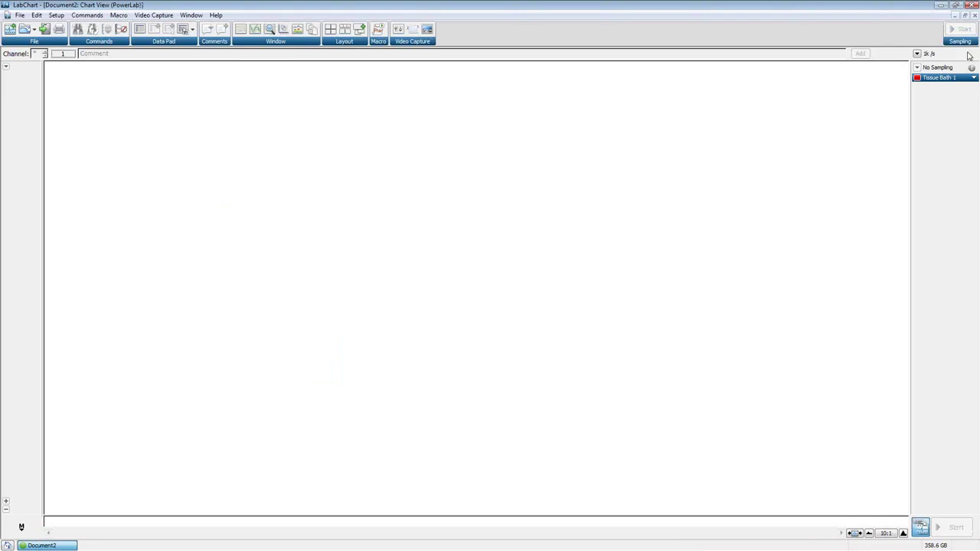
{"action": "left_click", "coordinate": [975, 15]}
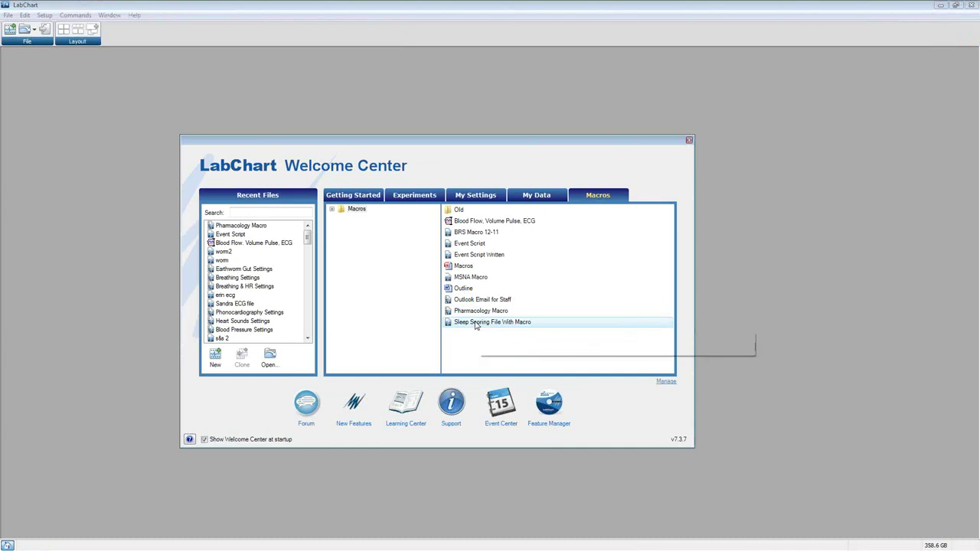
- Open Sleep Scoring File With Macro, compress the Chart View's time axis to 1k:1, and tile the windows
{"action": "double_click", "coordinate": [476, 322]}
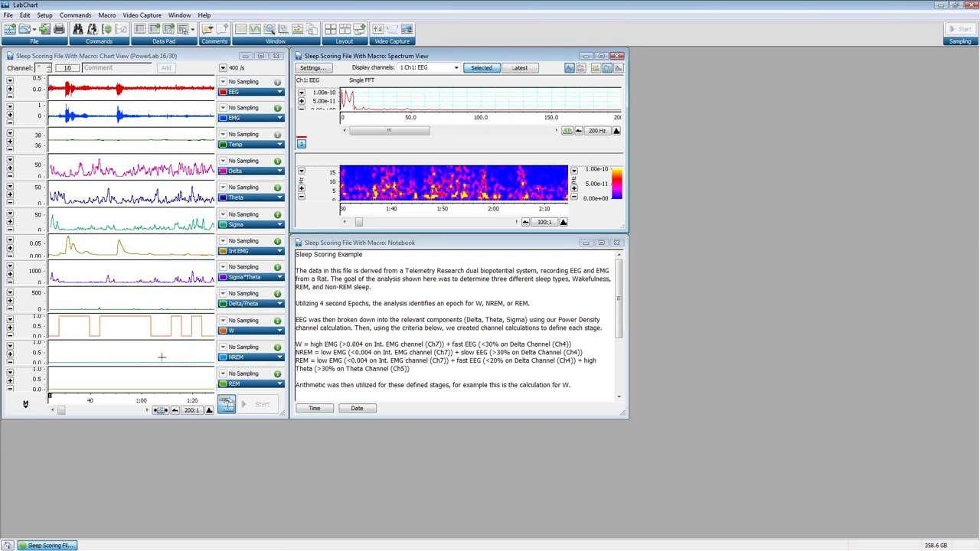
{"action": "left_click", "coordinate": [174, 410]}
{"action": "left_click", "coordinate": [174, 410]}
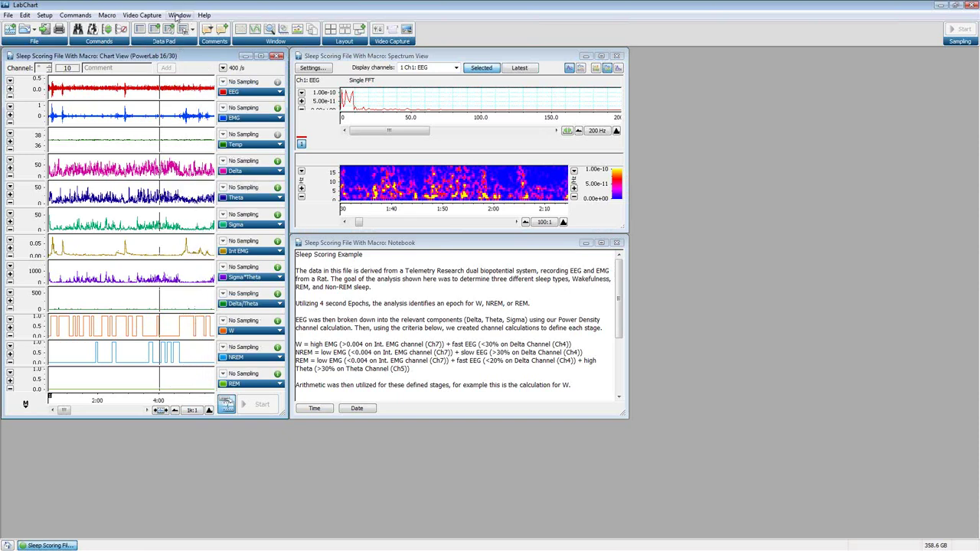
{"action": "left_click", "coordinate": [330, 29]}
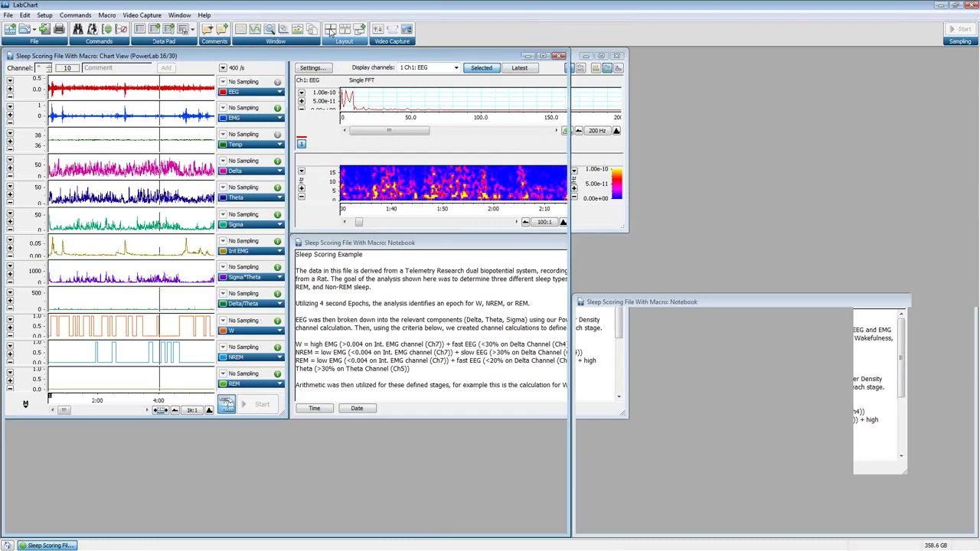
- Run the sleep scoring document's macro to add comments marking the sleep stages along the recording
{"action": "left_click", "coordinate": [179, 15]}
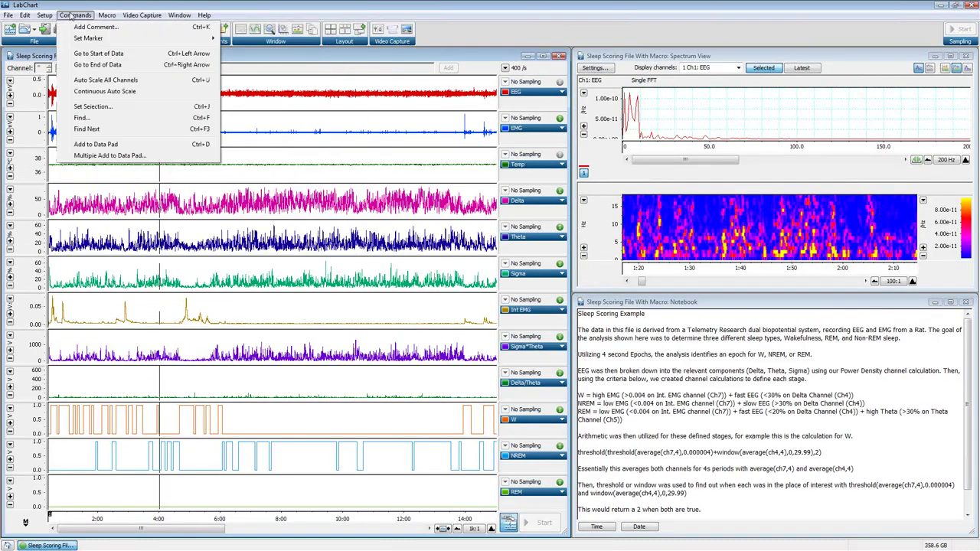
{"action": "mouse_move", "coordinate": [106, 16]}
{"action": "left_click", "coordinate": [121, 70]}
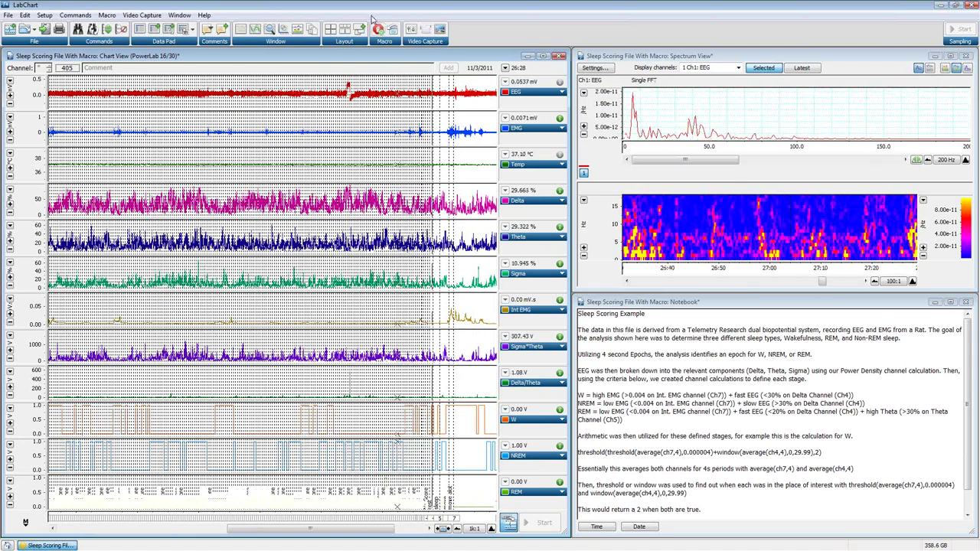
- Close the sleep scoring file's Chart View, Spectrum View and Notebook to return to the Welcome Center
{"action": "left_click", "coordinate": [560, 56]}
{"action": "left_click", "coordinate": [968, 57]}
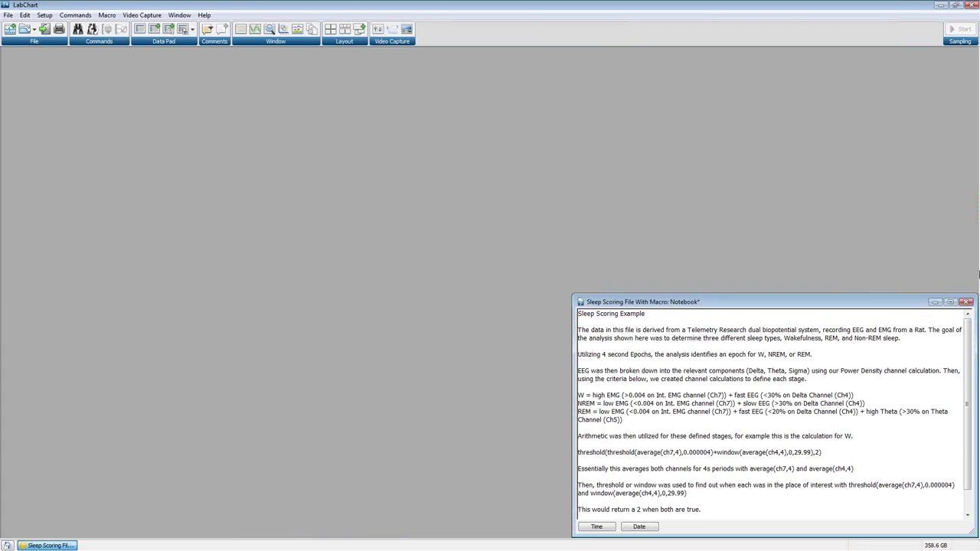
{"action": "left_click", "coordinate": [966, 302]}
{"action": "left_click", "coordinate": [500, 318]}
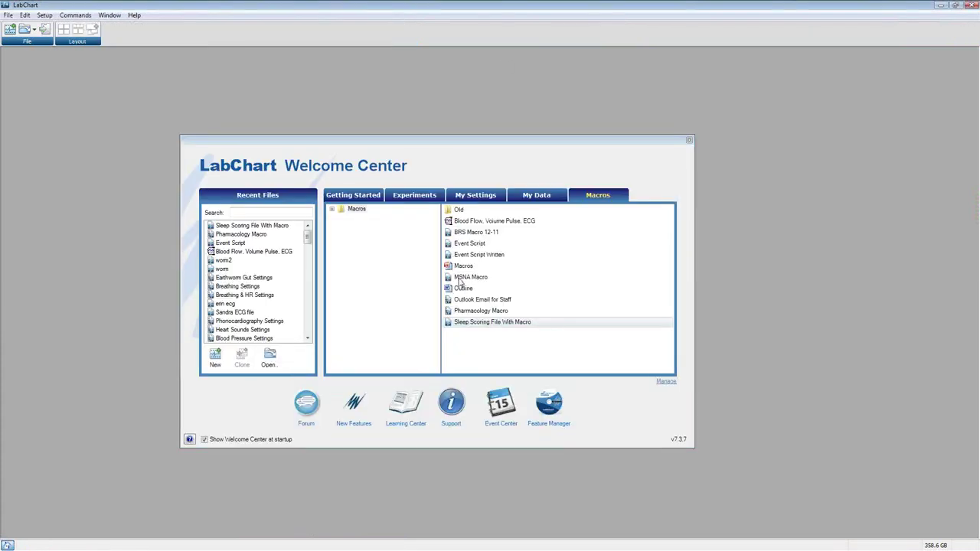
- Open the MSNA Macro file and compress the Chart View's time axis to 200:1
{"action": "double_click", "coordinate": [462, 277]}
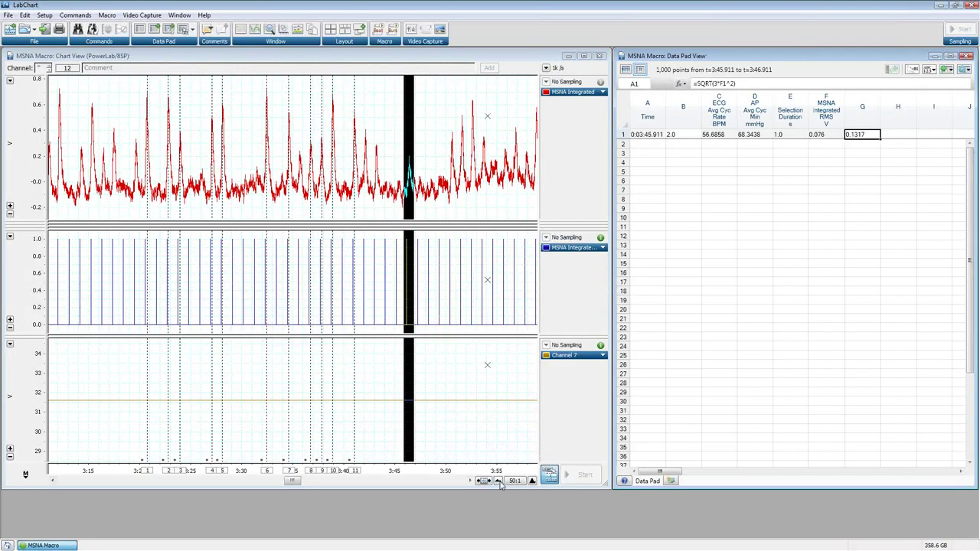
{"action": "left_click", "coordinate": [498, 480]}
{"action": "left_click", "coordinate": [499, 480]}
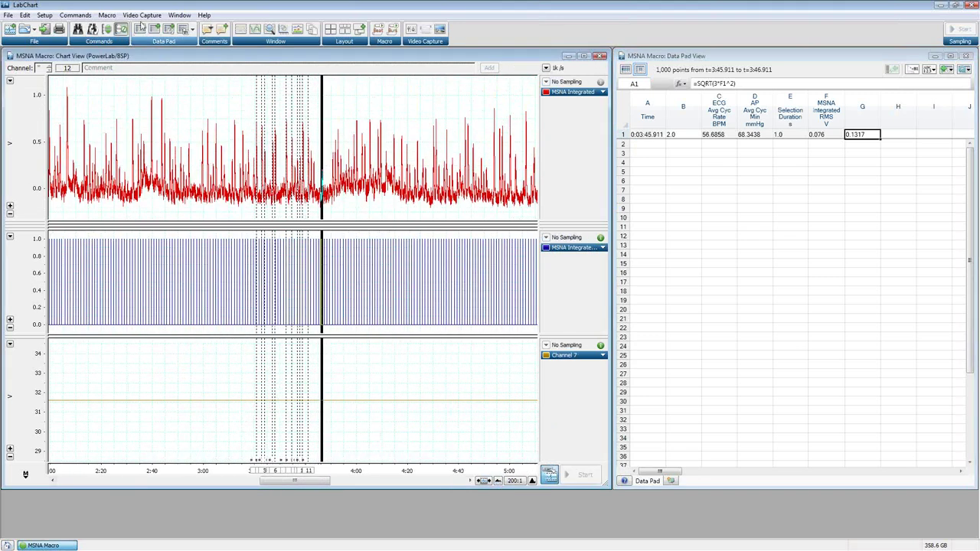
- Run the comment-adding macro, selecting about 0.6 s of baseline noise near 3:48, and accept the noise level and MSNA threshold messages
{"action": "left_click", "coordinate": [107, 14]}
{"action": "left_click", "coordinate": [132, 76]}
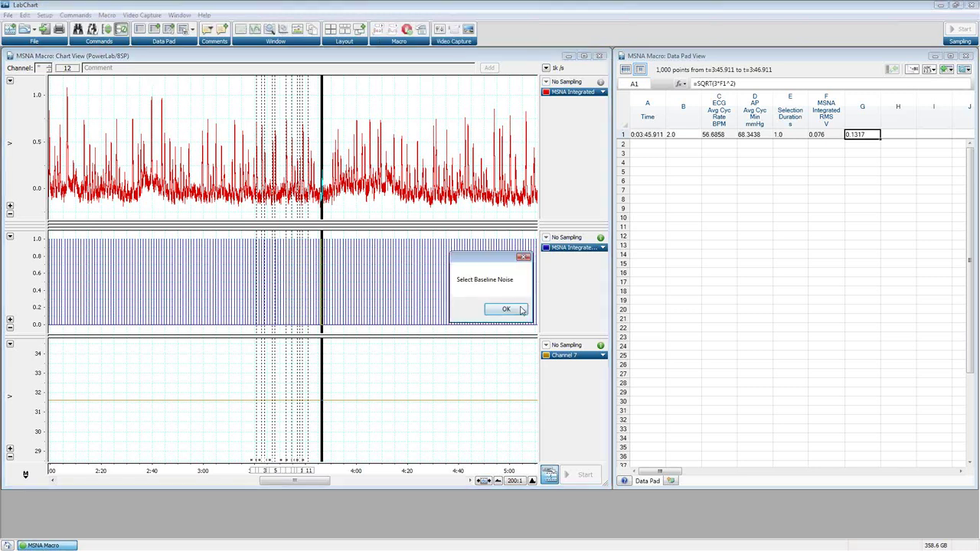
{"action": "left_click", "coordinate": [506, 310]}
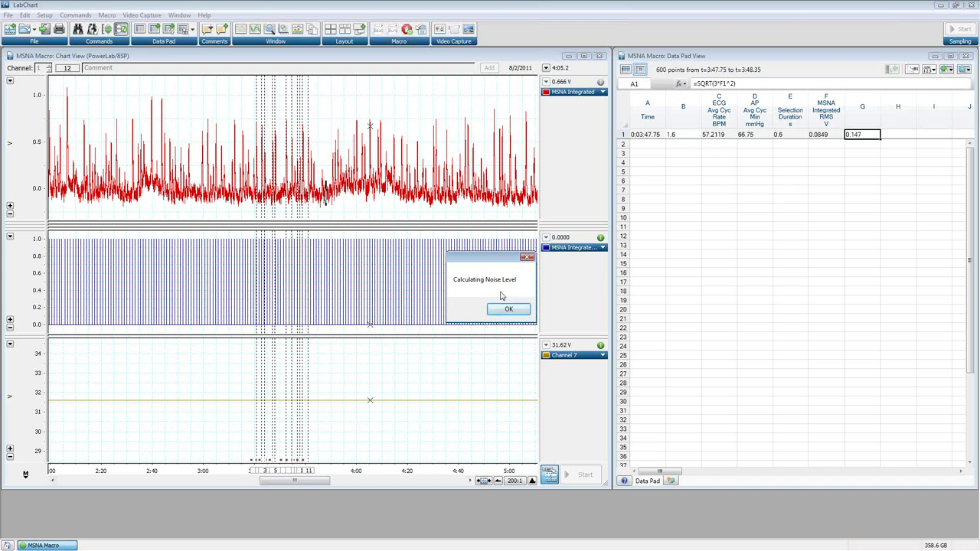
{"action": "left_click", "coordinate": [497, 310]}
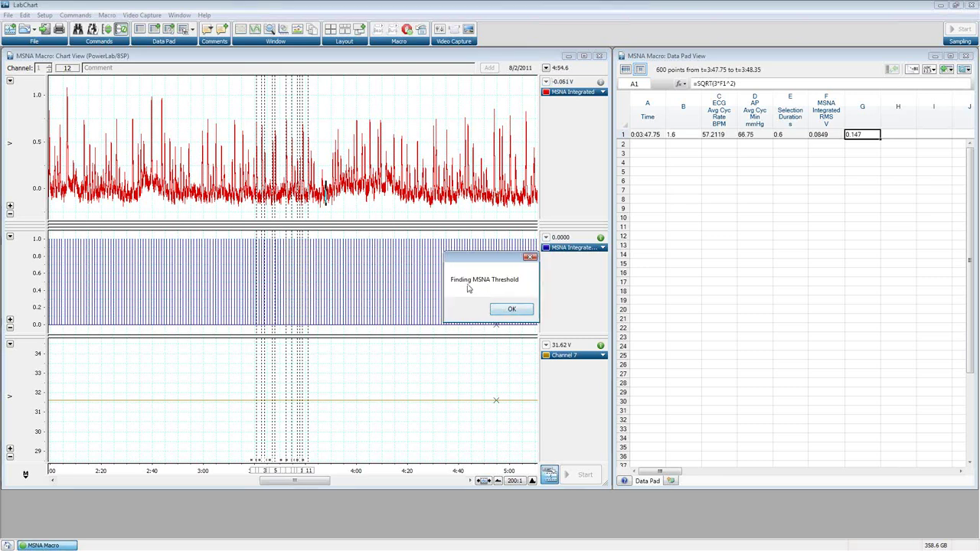
{"action": "left_click", "coordinate": [501, 310]}
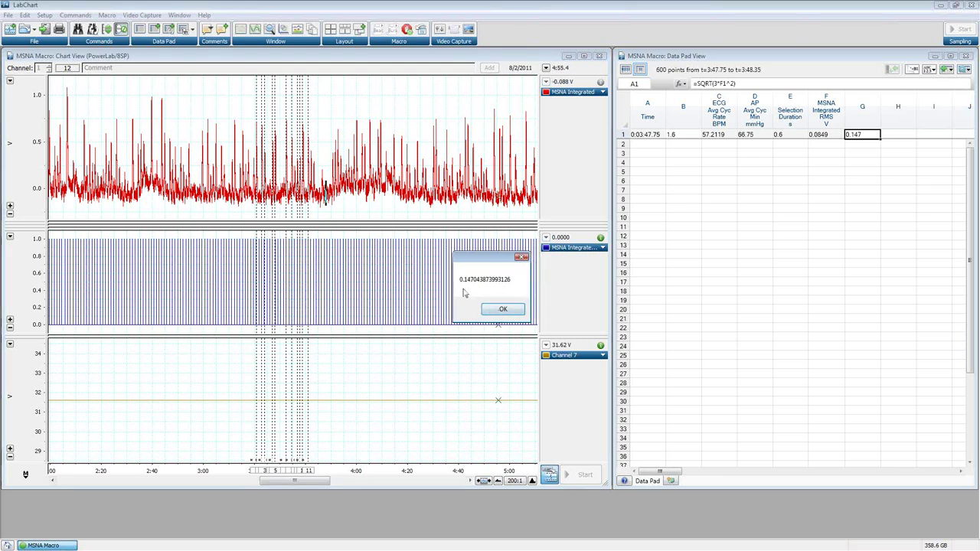
{"action": "left_click", "coordinate": [504, 308]}
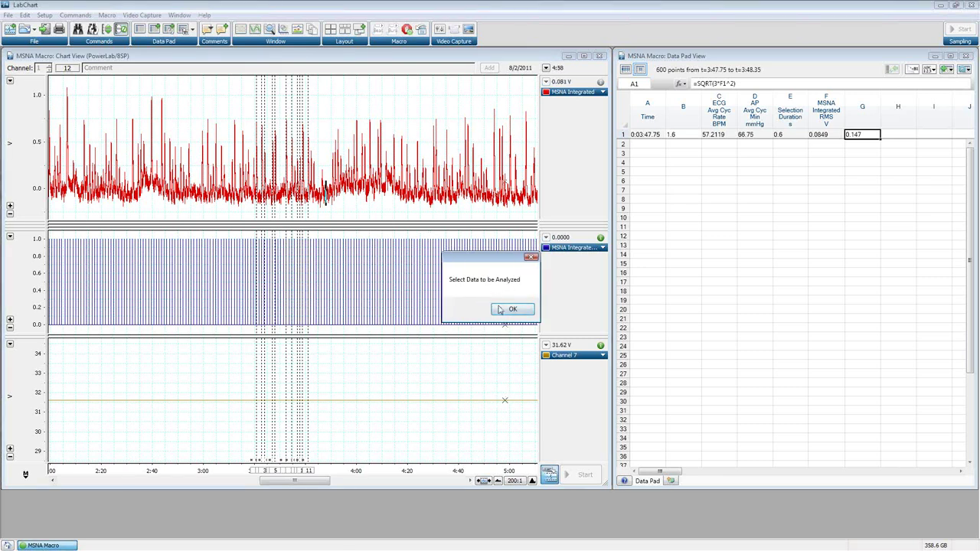
- Select the MSNA Integrated data from 3:48.75 to 5:08.75 for analysis and let the macro comment the bursts
{"action": "left_click", "coordinate": [504, 308]}
{"action": "mouse_move", "coordinate": [328, 102]}
{"action": "left_mouse_down"}
{"action": "mouse_move", "coordinate": [460, 201]}
{"action": "mouse_move", "coordinate": [531, 215]}
{"action": "left_mouse_up"}
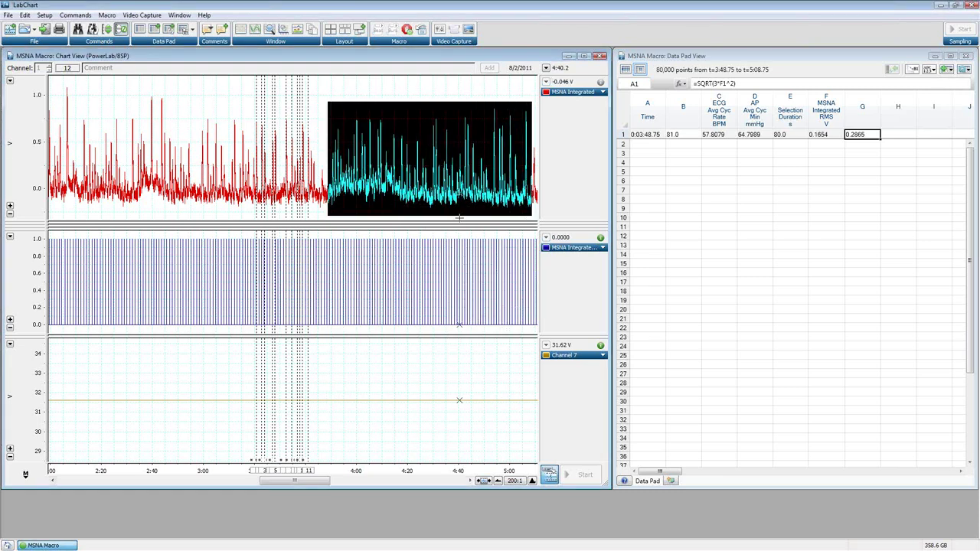
{"action": "left_click", "coordinate": [459, 217]}
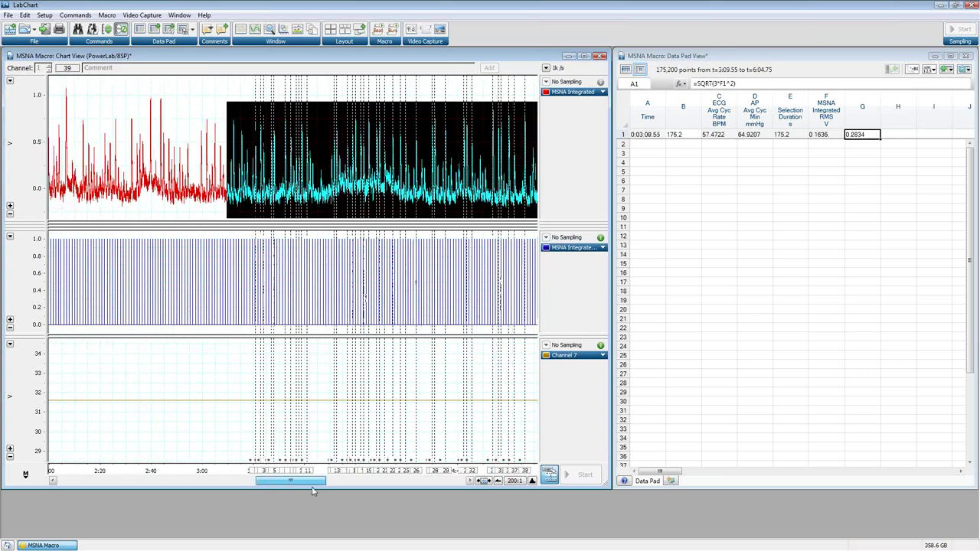
- Close the MSNA Macro file without saving its changes
{"action": "left_click", "coordinate": [106, 15]}
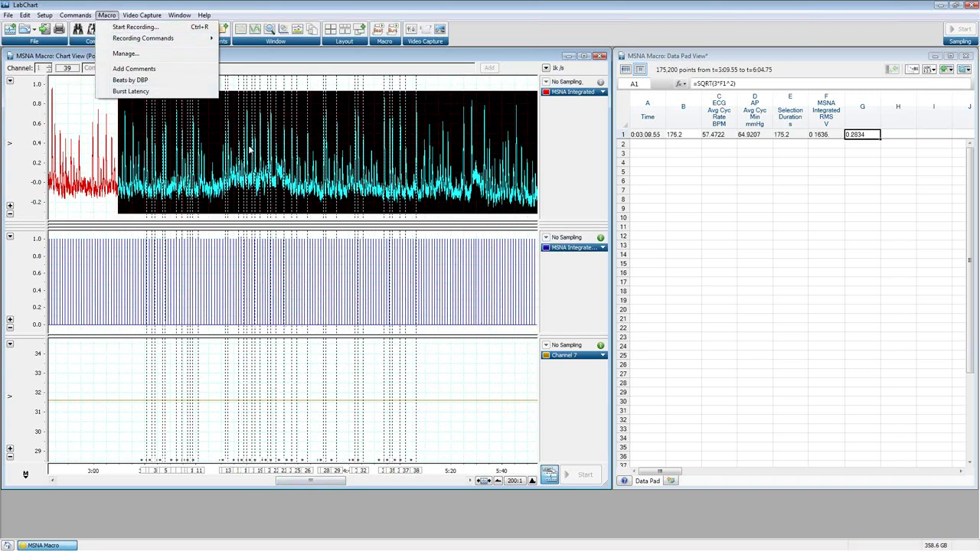
{"action": "left_click", "coordinate": [597, 143]}
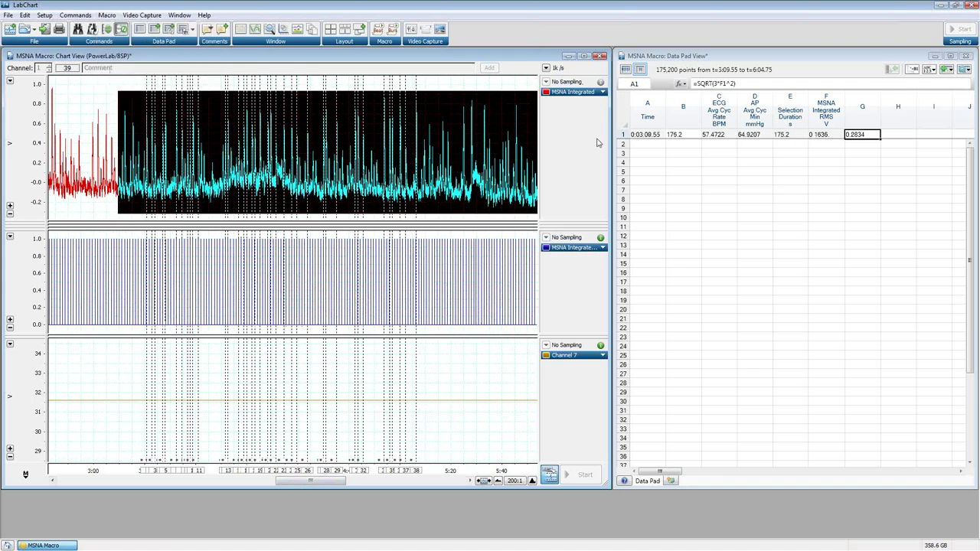
{"action": "left_click", "coordinate": [73, 545]}
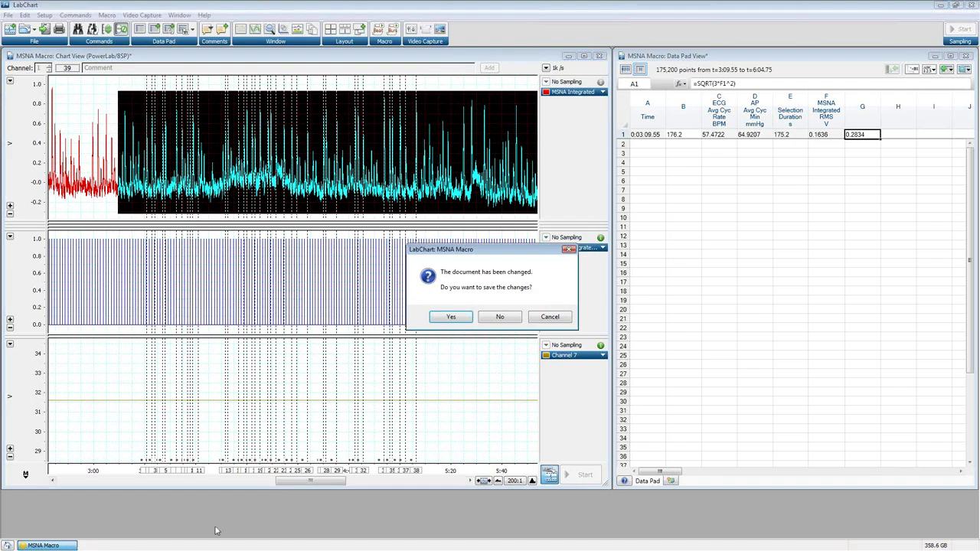
{"action": "left_click", "coordinate": [498, 316]}
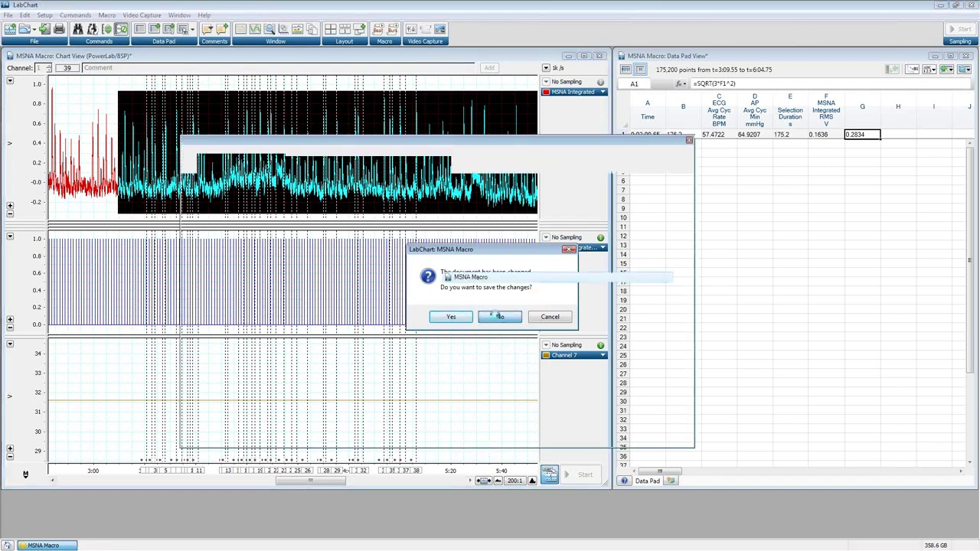
- Open the BRS Macro 12-11 file, look through its recording at 200:1, and return the time axis to 1k:1
{"action": "double_click", "coordinate": [468, 232]}
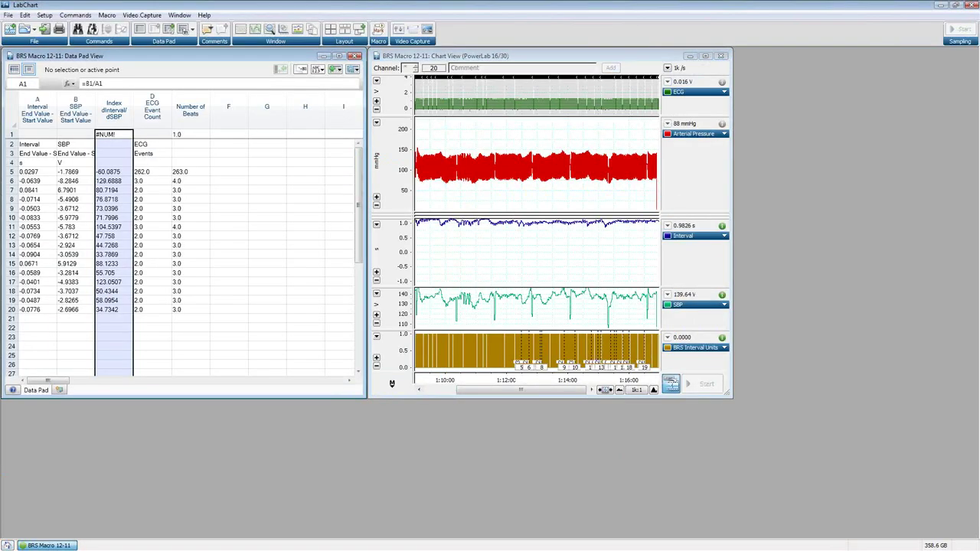
{"action": "left_click", "coordinate": [653, 390]}
{"action": "left_click", "coordinate": [653, 391]}
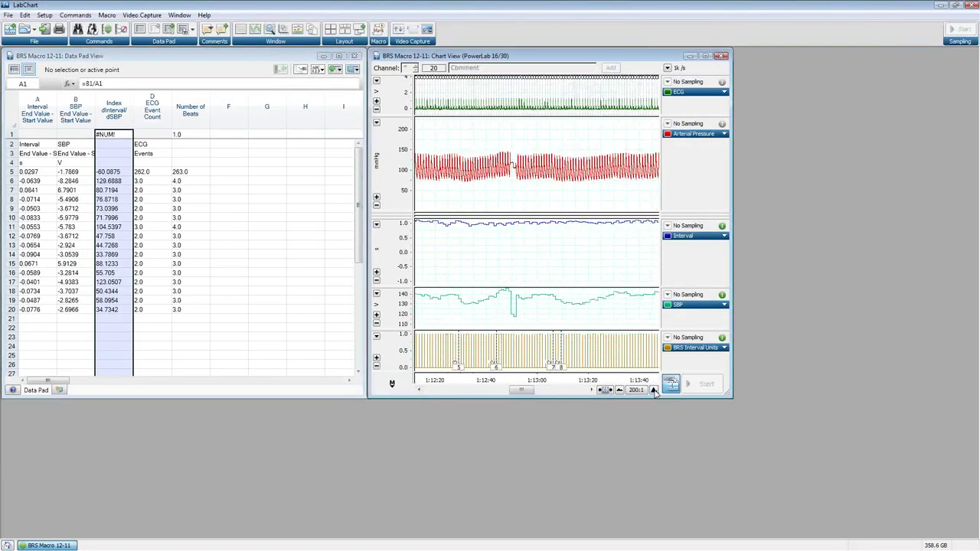
{"action": "left_click_drag", "start_coordinate": [529, 390], "coordinate": [574, 390]}
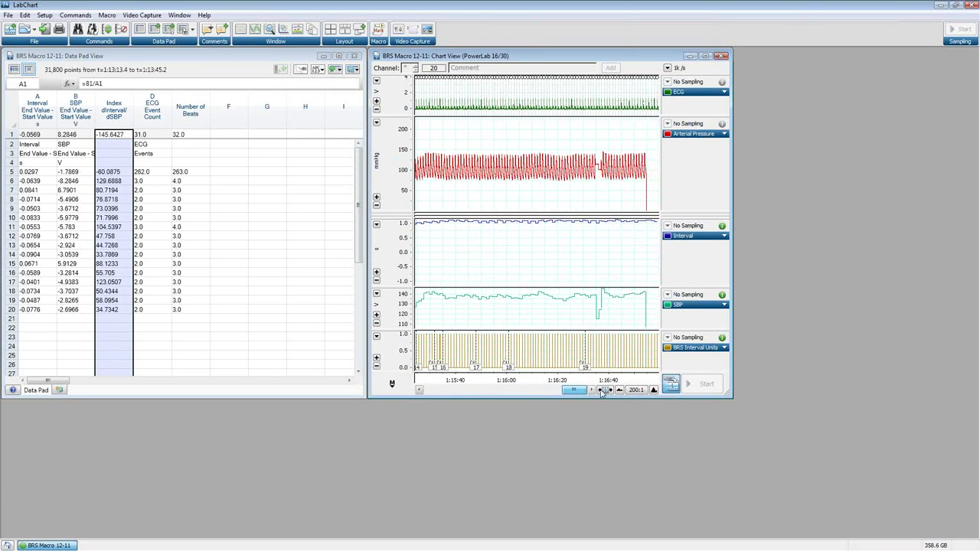
{"action": "left_click", "coordinate": [620, 391]}
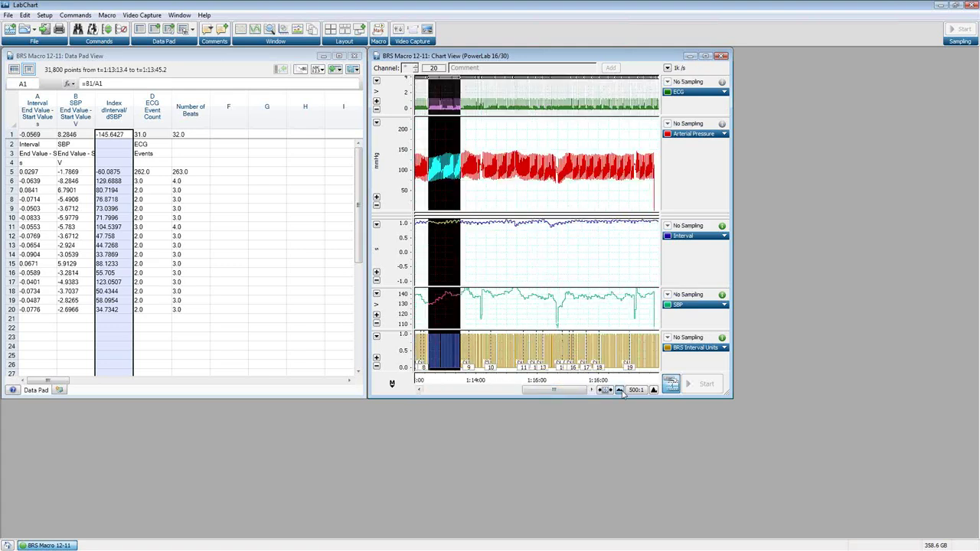
{"action": "left_click", "coordinate": [620, 391]}
- Select all channels from 1:08:32 to 1:10:23 in the Chart View and run the MarkBRS macro on them
{"action": "left_click_drag", "start_coordinate": [516, 390], "coordinate": [480, 391]}
{"action": "left_click_drag", "start_coordinate": [542, 379], "coordinate": [521, 372]}
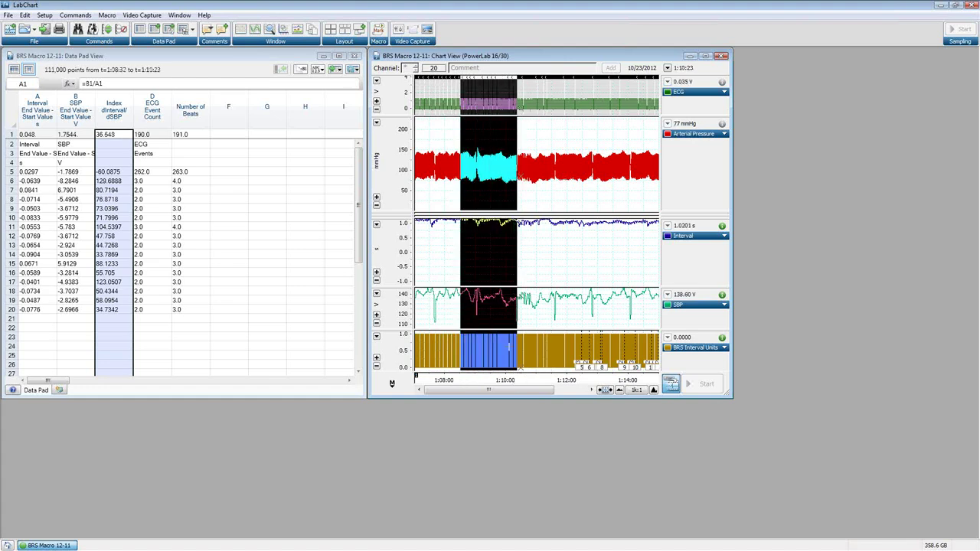
{"action": "left_click", "coordinate": [106, 15]}
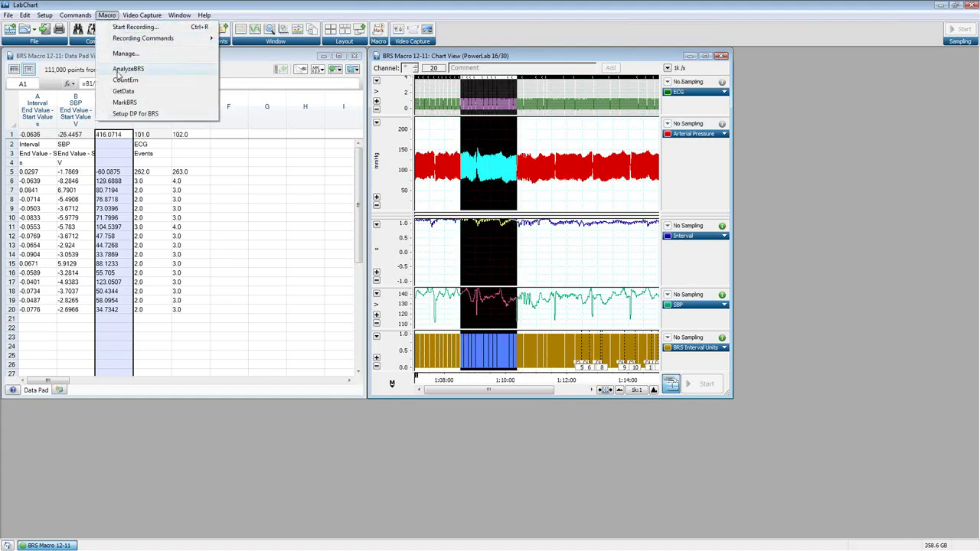
{"action": "left_click", "coordinate": [121, 102]}
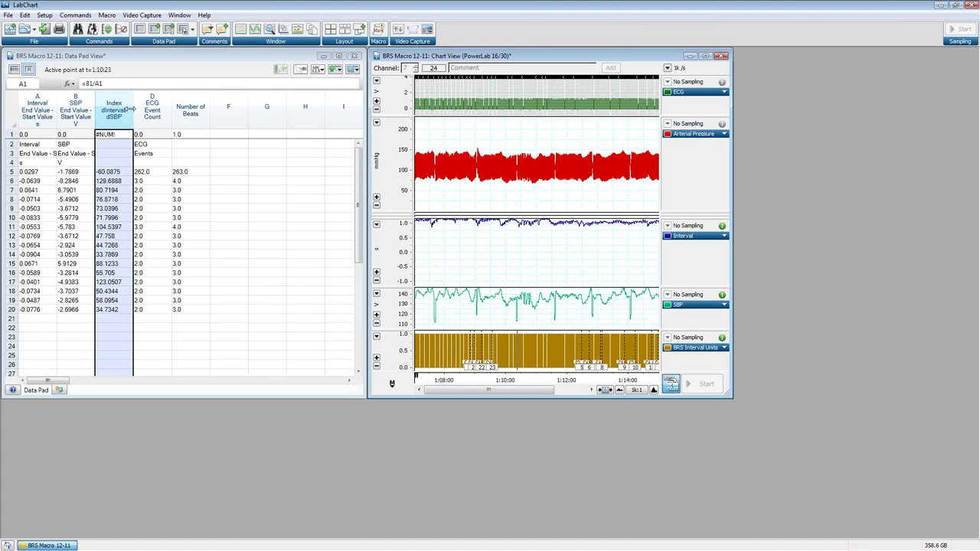
- At 200:1, select about 71 s of the newly commented data ending at 1:09:44.6 and run the AnalyzeBRS macro
{"action": "left_click", "coordinate": [653, 389]}
{"action": "left_click", "coordinate": [653, 389]}
{"action": "left_click_drag", "start_coordinate": [499, 391], "coordinate": [459, 396]}
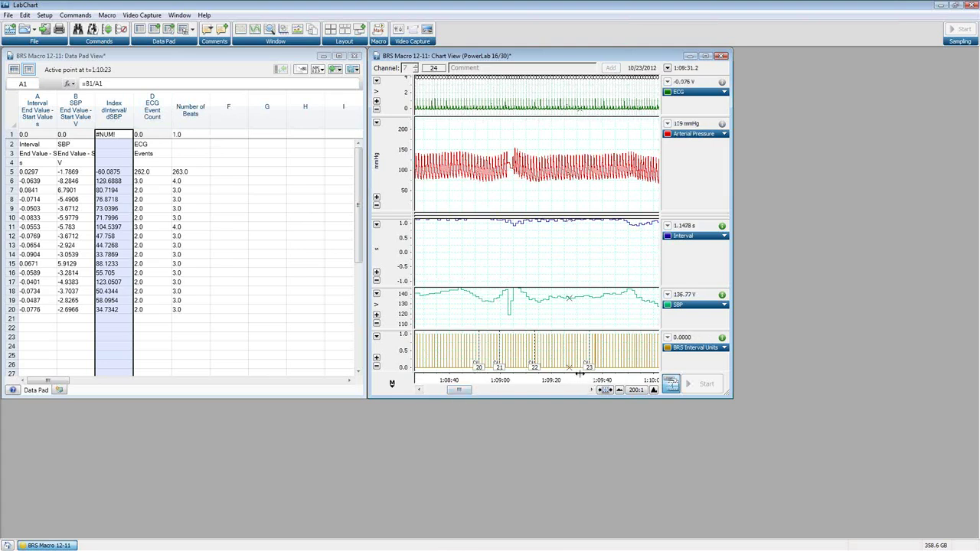
{"action": "left_click_drag", "start_coordinate": [431, 376], "coordinate": [613, 367]}
{"action": "left_click", "coordinate": [101, 15]}
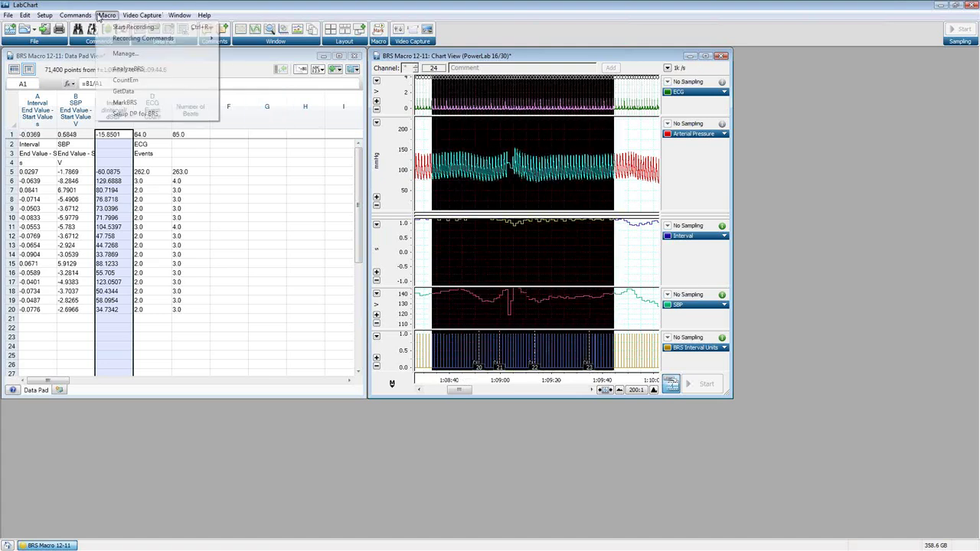
{"action": "left_click", "coordinate": [142, 70]}
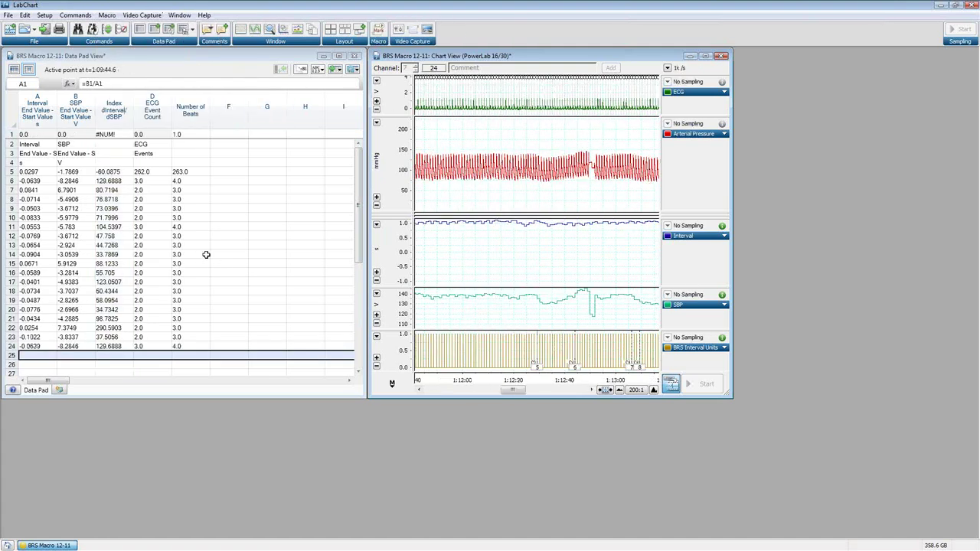
- Close the BRS Macro file's Chart View and Data Pad without saving the changes
{"action": "left_click", "coordinate": [724, 55]}
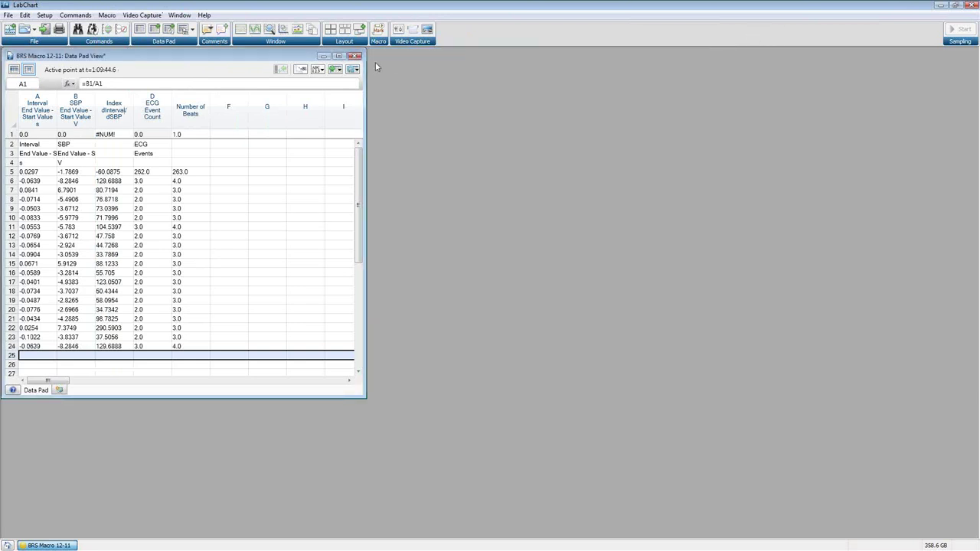
{"action": "left_click", "coordinate": [354, 56]}
{"action": "left_click", "coordinate": [501, 317]}
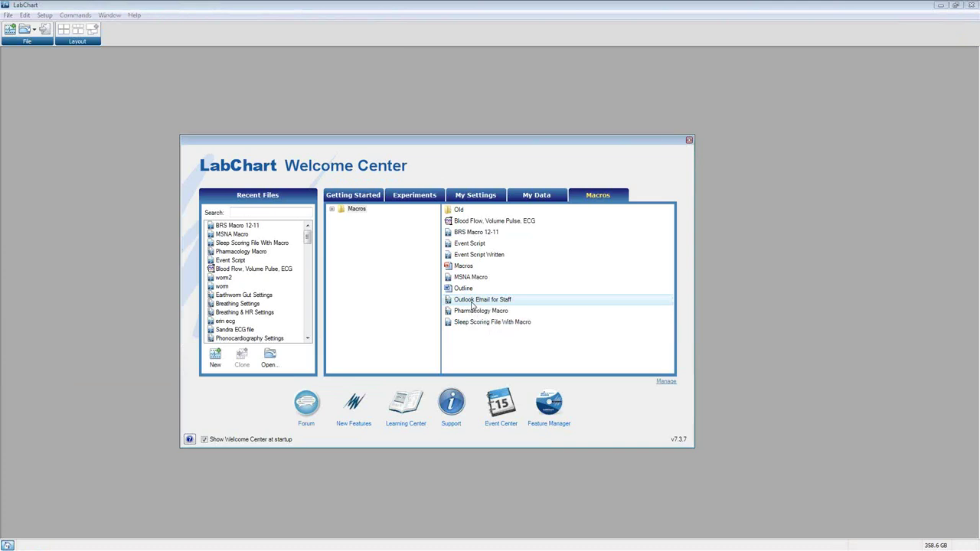
- Open the Outlook Email for Staff file and read through the script of its Outlook Email macro
{"action": "double_click", "coordinate": [473, 305]}
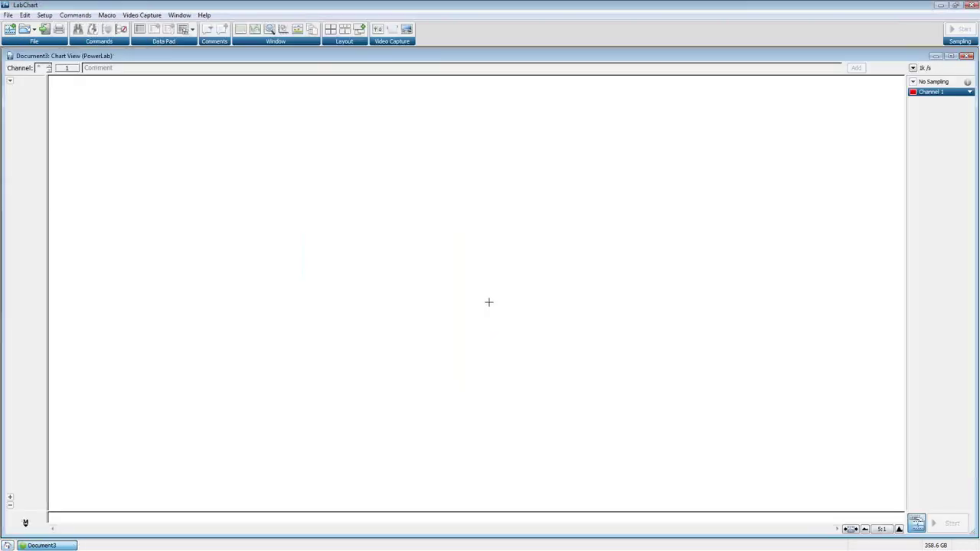
{"action": "left_click", "coordinate": [106, 14]}
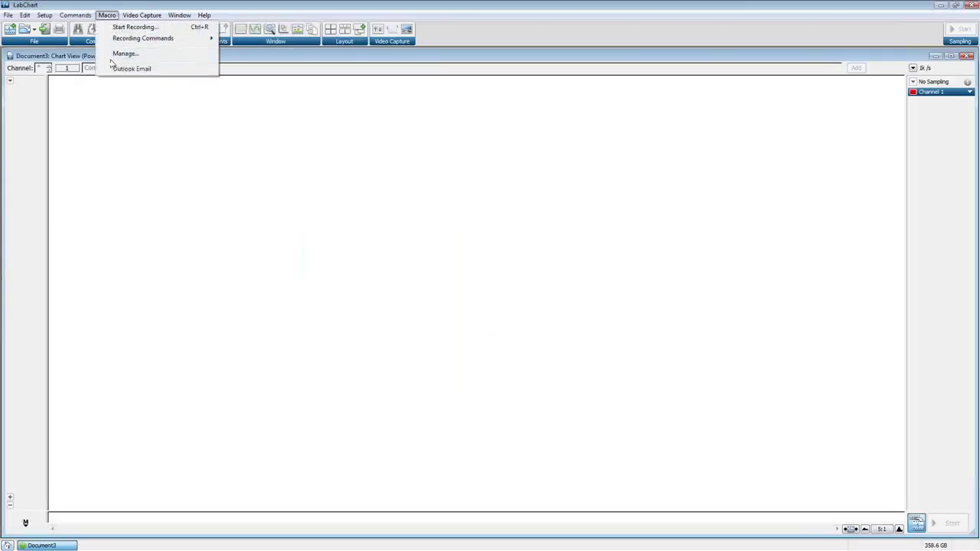
{"action": "left_click", "coordinate": [116, 66]}
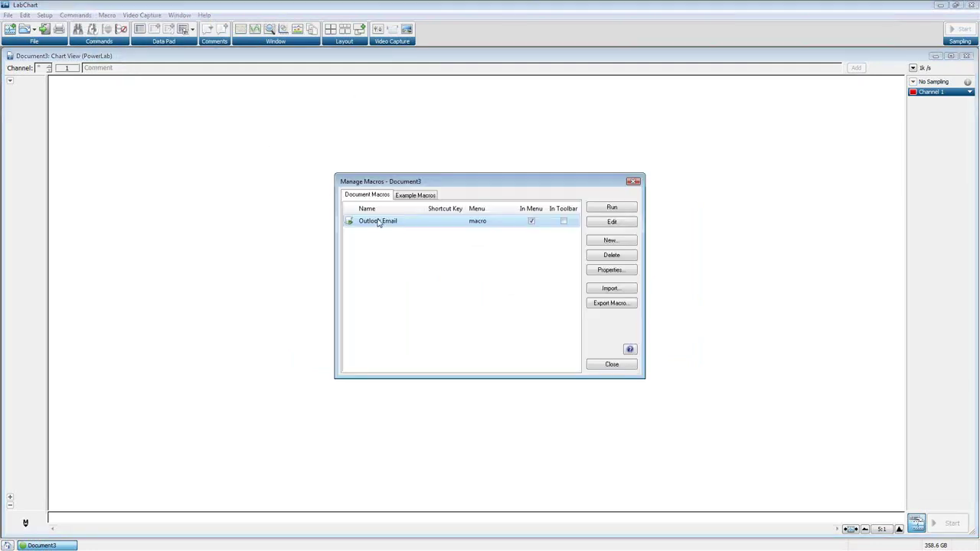
{"action": "double_click", "coordinate": [379, 224]}
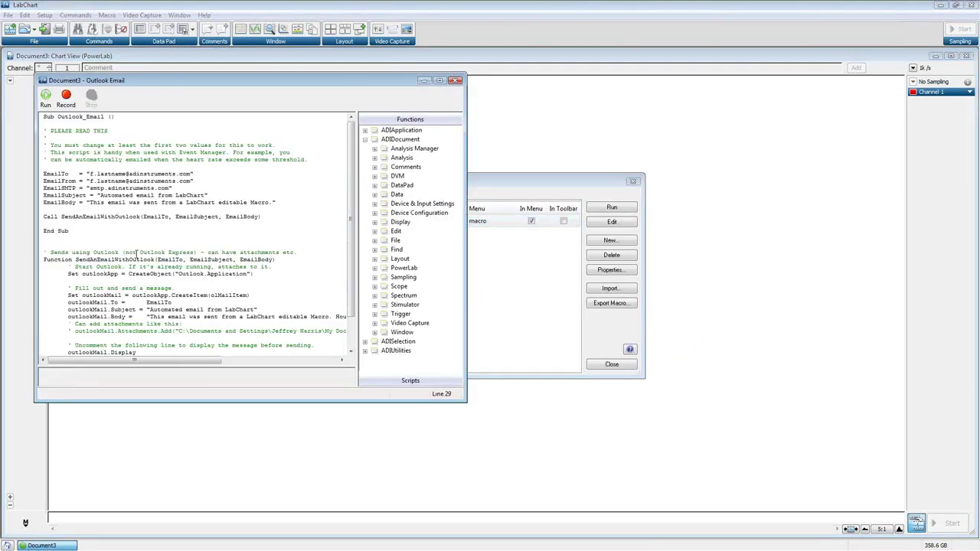
{"action": "scroll", "coordinate": [141, 247], "scroll_direction": "down", "scroll_amount": 2}
{"action": "scroll", "coordinate": [141, 247], "scroll_direction": "up", "scroll_amount": 2}
- Close the Outlook Email script, the macro manager and its document, and dismiss the Welcome Center
{"action": "left_click", "coordinate": [455, 81]}
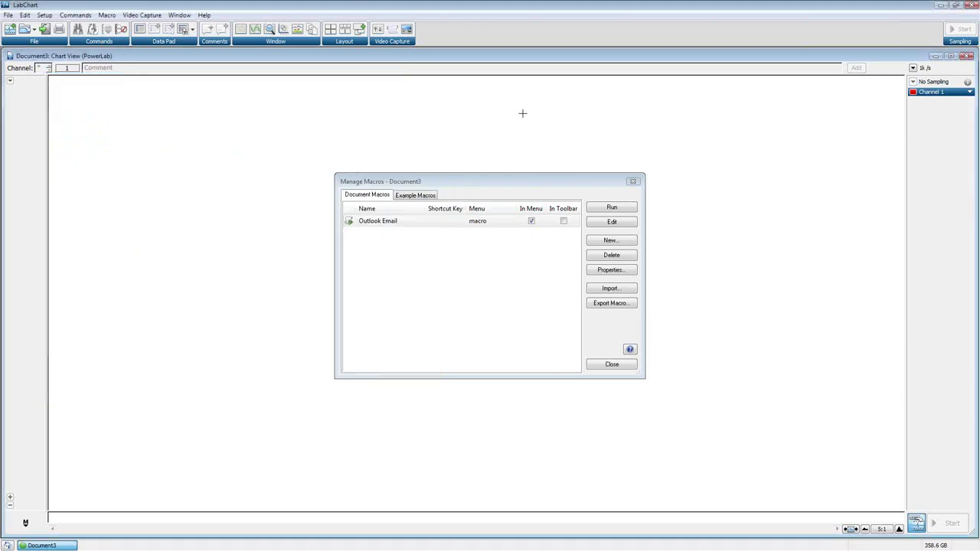
{"action": "left_click", "coordinate": [632, 182]}
{"action": "left_click", "coordinate": [966, 56]}
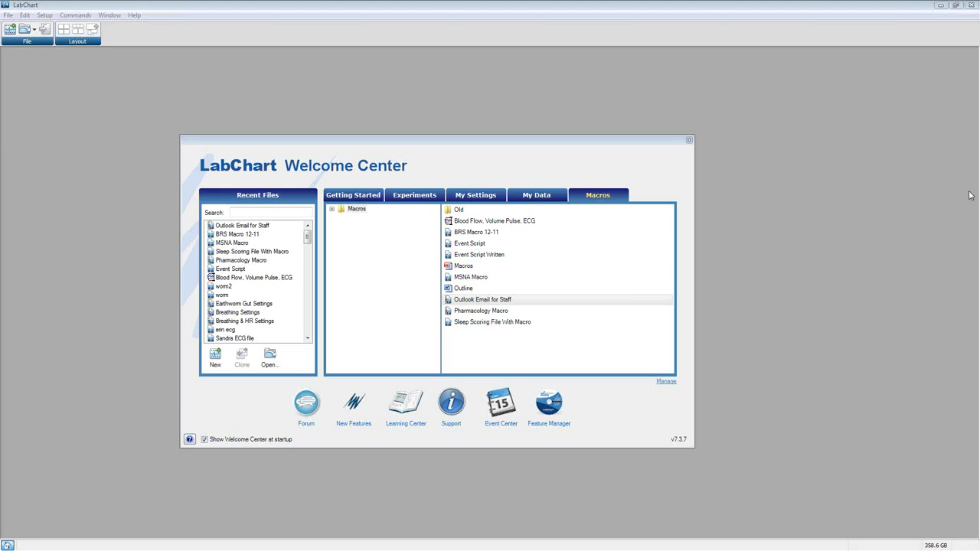
{"action": "left_click", "coordinate": [688, 141]}
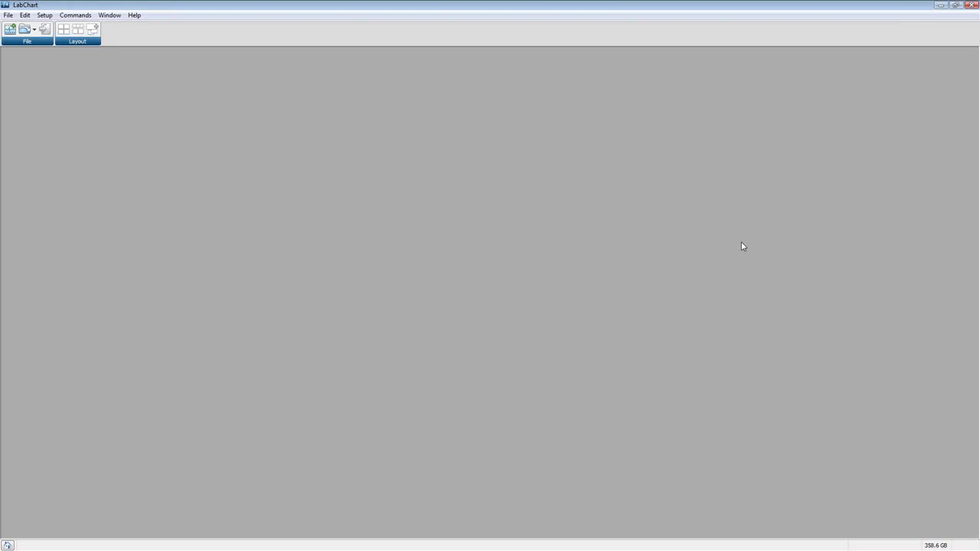
- Create a new LabChart document
{"action": "left_click", "coordinate": [7, 15]}
{"action": "left_click", "coordinate": [21, 42]}
{"action": "left_click", "coordinate": [46, 16]}
- Create a Simple Macro named Macro and insert the document's Save function from the File group into its script
{"action": "mouse_move", "coordinate": [107, 14]}
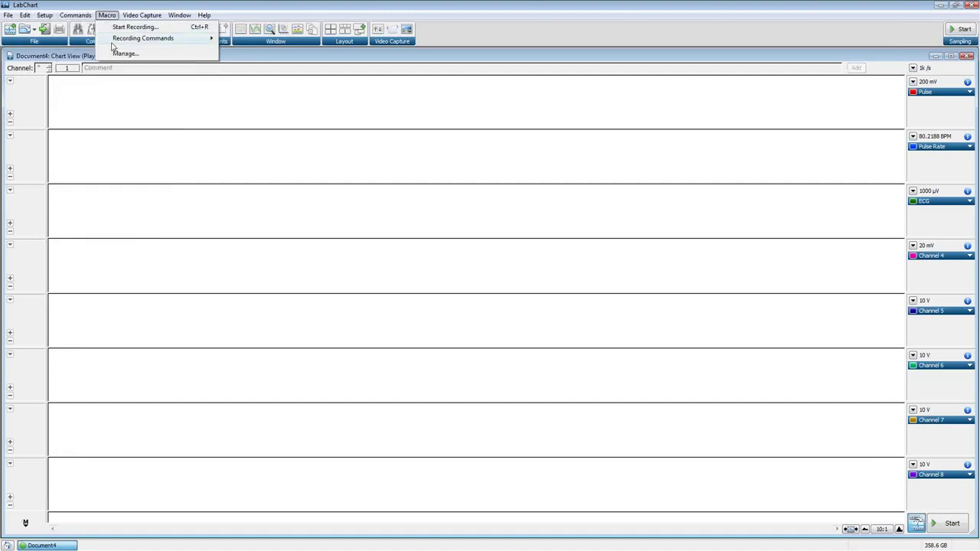
{"action": "left_click", "coordinate": [113, 54]}
{"action": "left_click", "coordinate": [594, 240]}
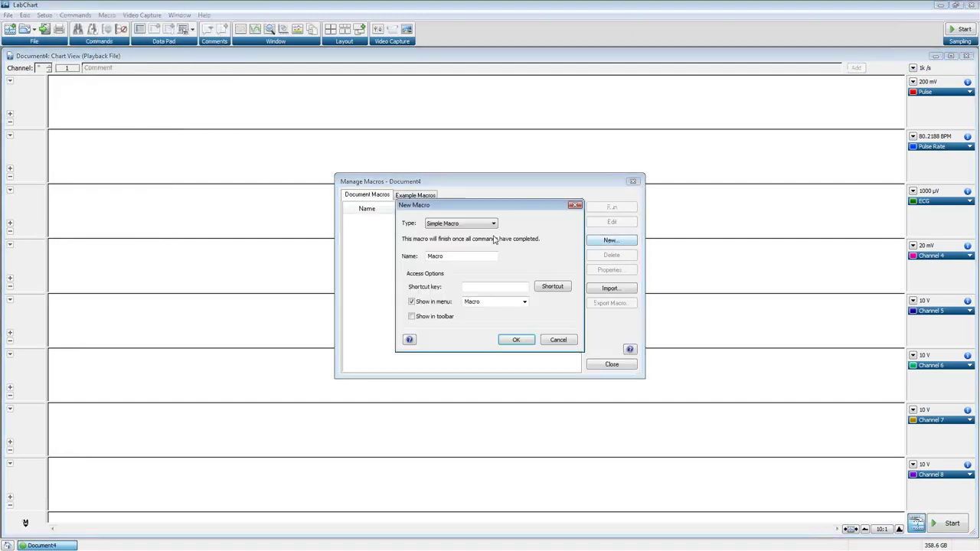
{"action": "left_click", "coordinate": [512, 340]}
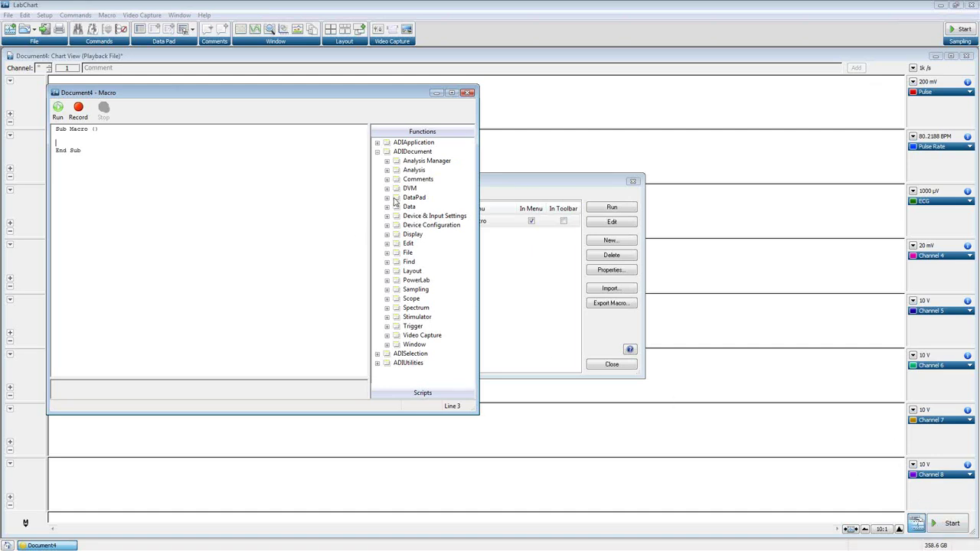
{"action": "left_click", "coordinate": [387, 253]}
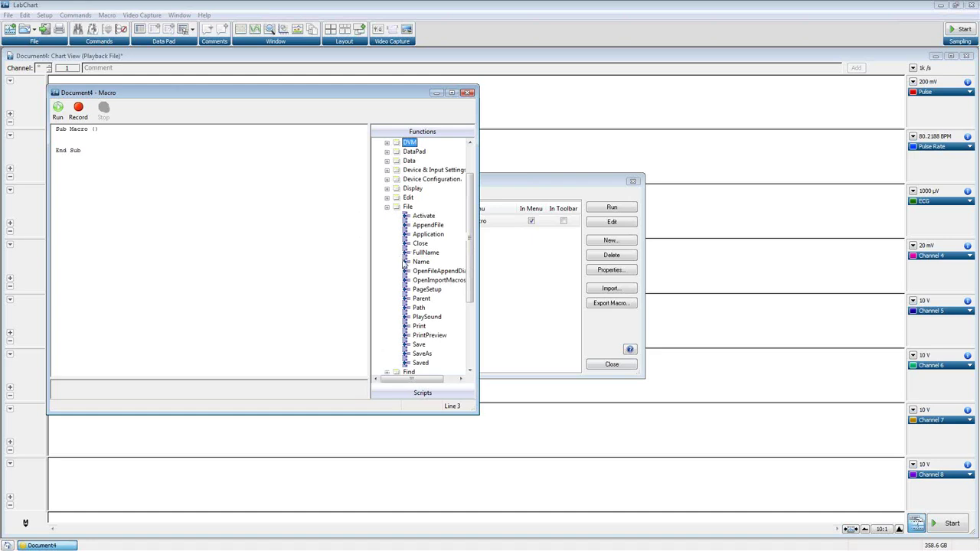
{"action": "left_click_drag", "start_coordinate": [419, 345], "coordinate": [97, 136]}
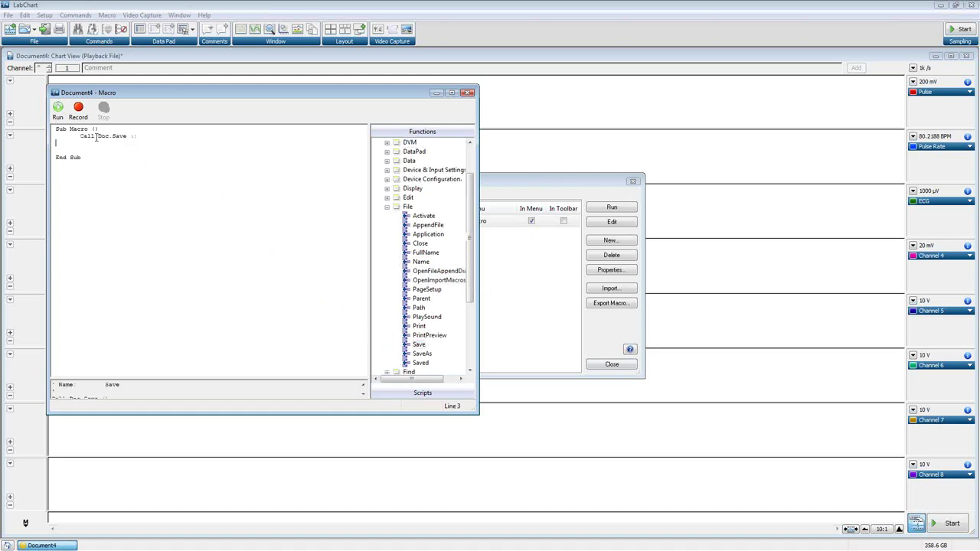
- Save the new document on the Desktop as a LabChart Data File named Test
{"action": "left_click", "coordinate": [9, 15]}
{"action": "left_click", "coordinate": [24, 95]}
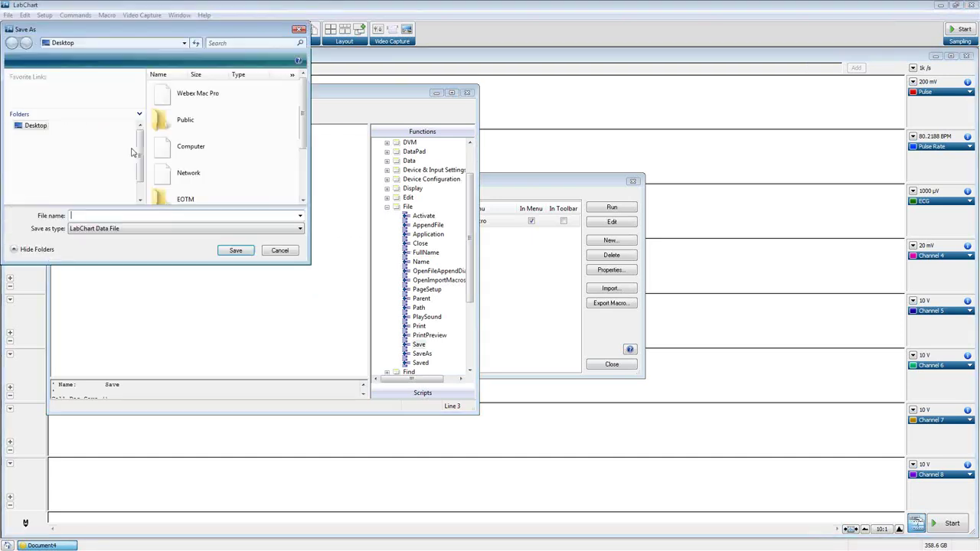
{"action": "type", "text": "Tst"}
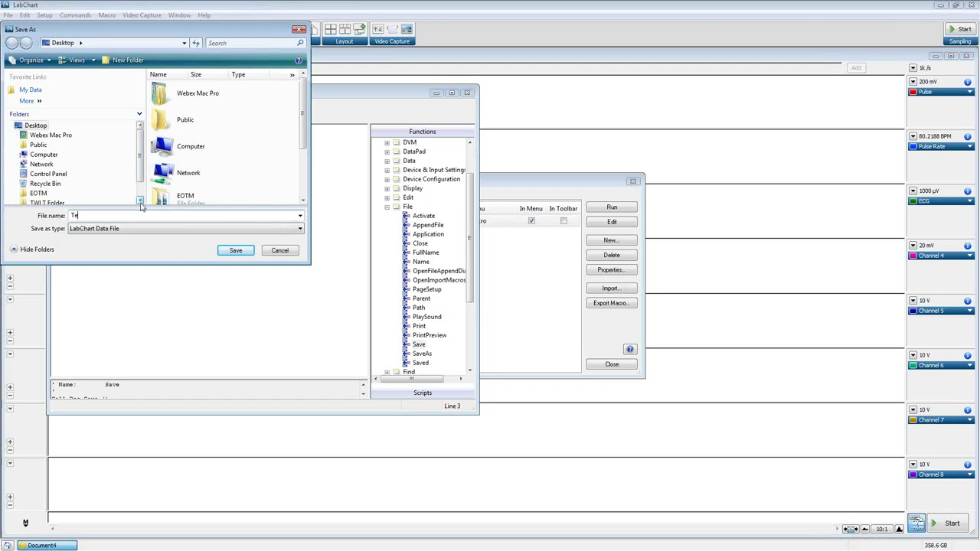
{"action": "type", "text": "st"}
{"action": "left_click", "coordinate": [234, 251]}
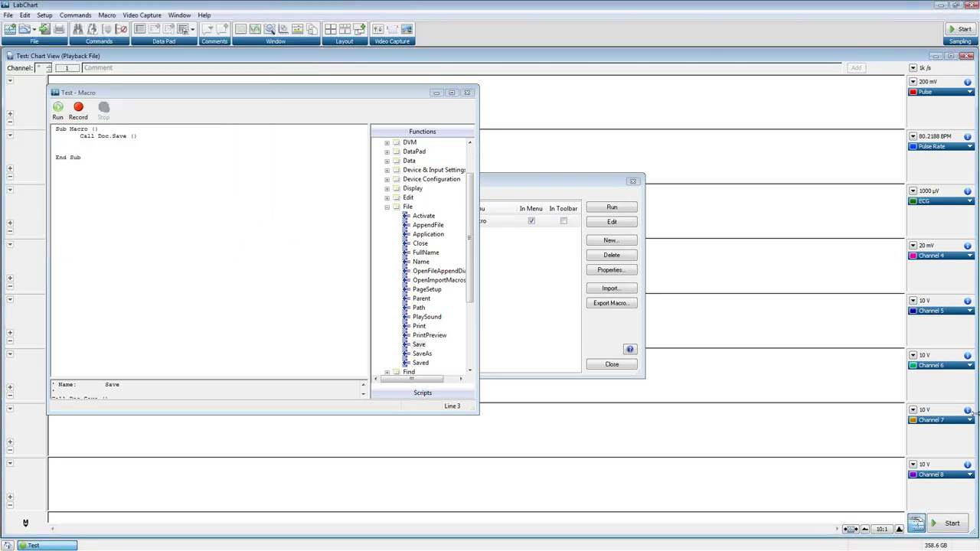
- Run the save macro while sampling is in progress, stop the recording after about 9 s, and close the macro editor
{"action": "left_click", "coordinate": [950, 524]}
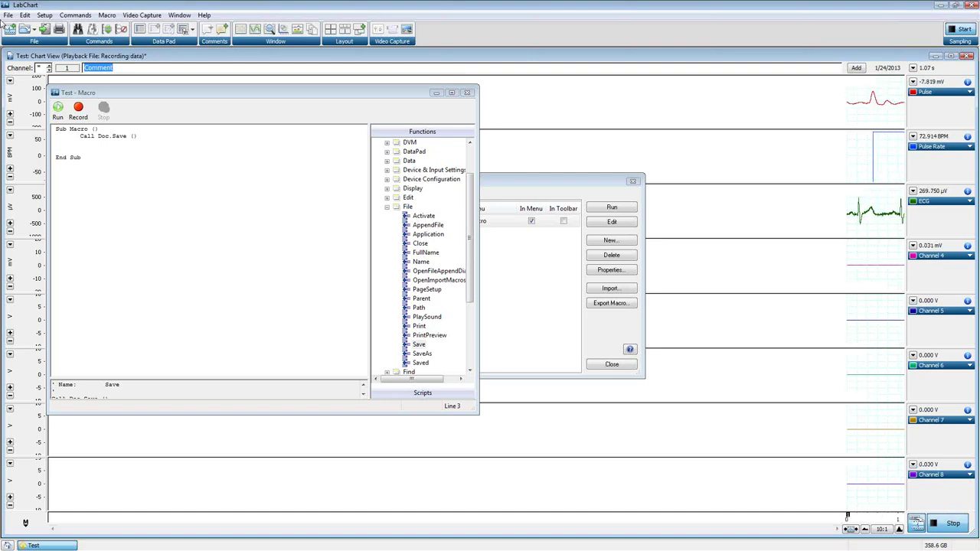
{"action": "left_click", "coordinate": [58, 110]}
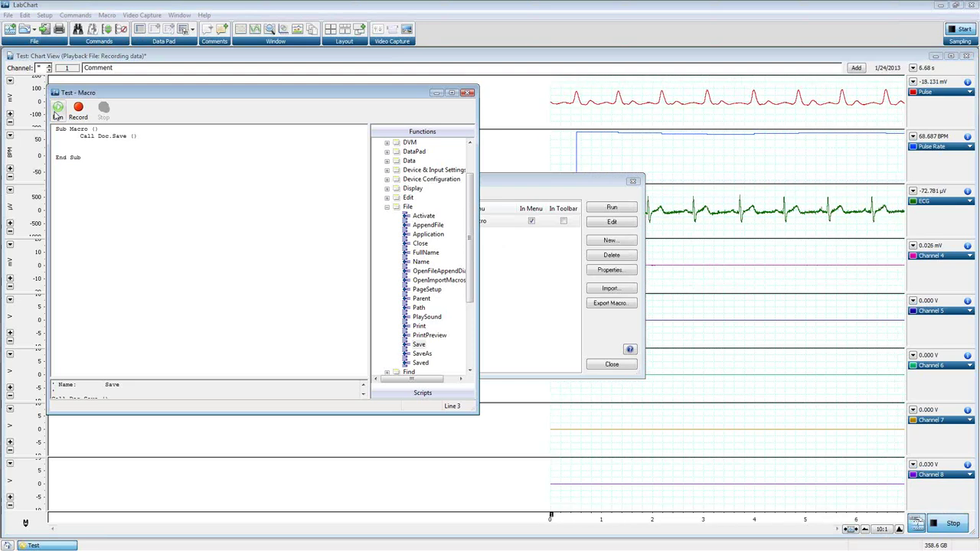
{"action": "left_click", "coordinate": [950, 521]}
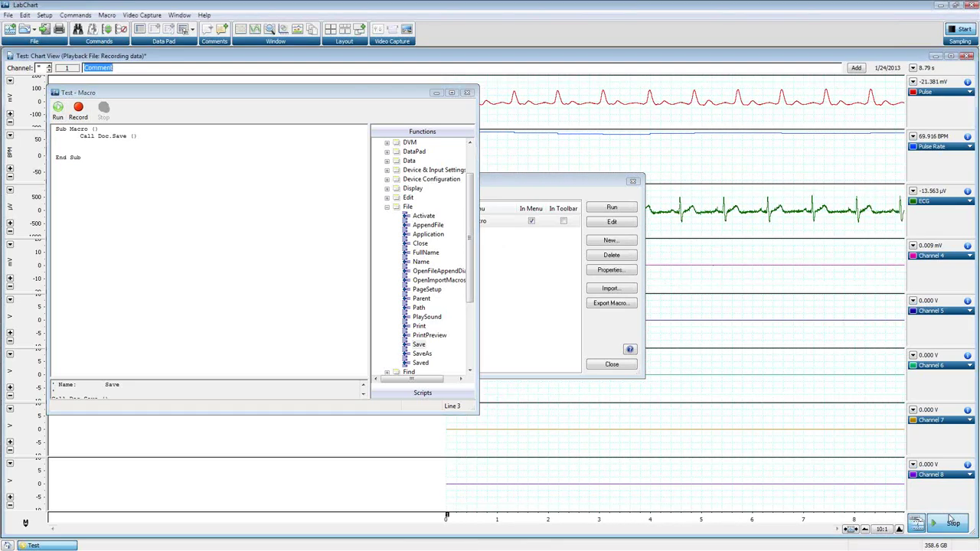
{"action": "left_click", "coordinate": [468, 93]}
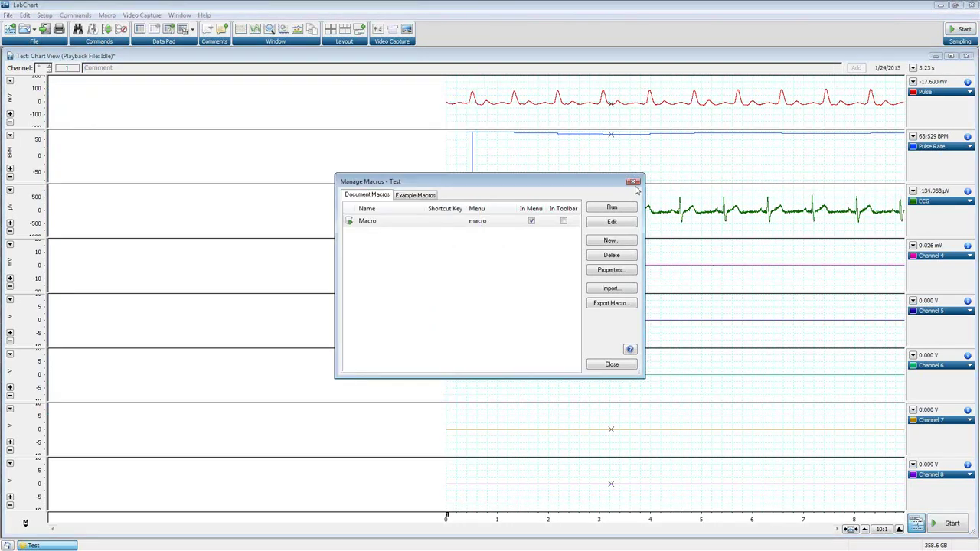
- Close LabChart without saving the remaining changes and reopen the Test data file from the desktop
{"action": "left_click", "coordinate": [633, 181]}
{"action": "left_click", "coordinate": [973, 4]}
{"action": "left_click", "coordinate": [499, 316]}
{"action": "double_click", "coordinate": [22, 28]}
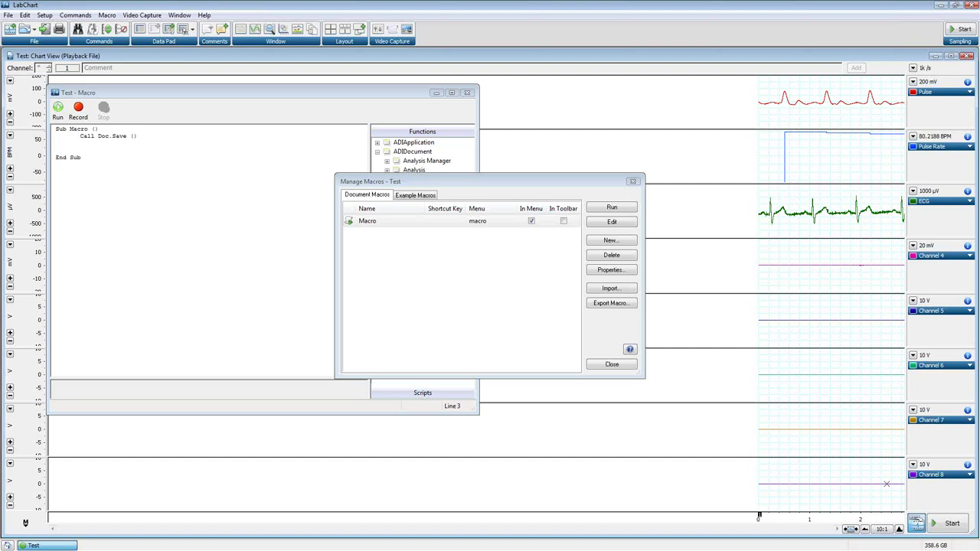
- Review the Doc.Save call in the reopened document's macro script, then close the macro manager and script editor
{"action": "left_click", "coordinate": [632, 181]}
{"action": "left_click", "coordinate": [170, 177]}
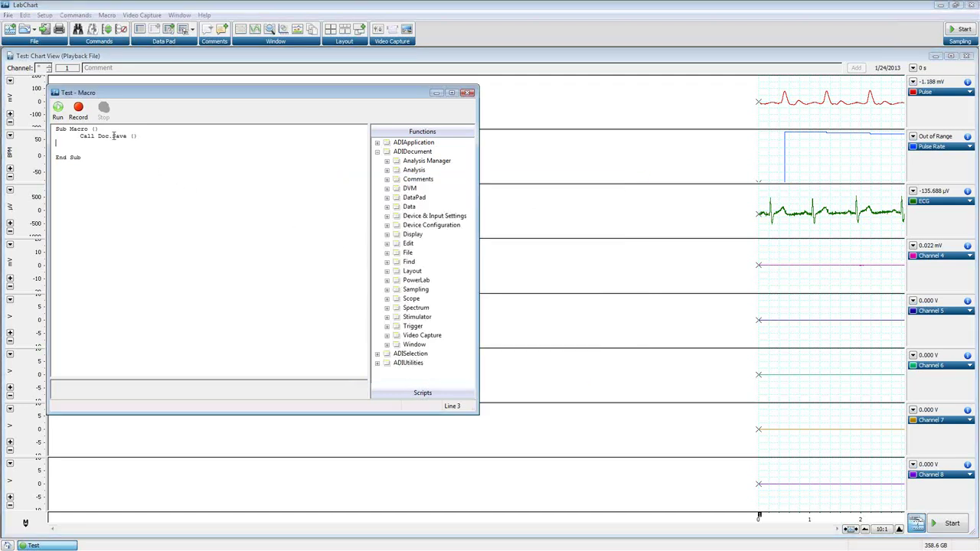
{"action": "left_click_drag", "start_coordinate": [76, 136], "coordinate": [121, 150]}
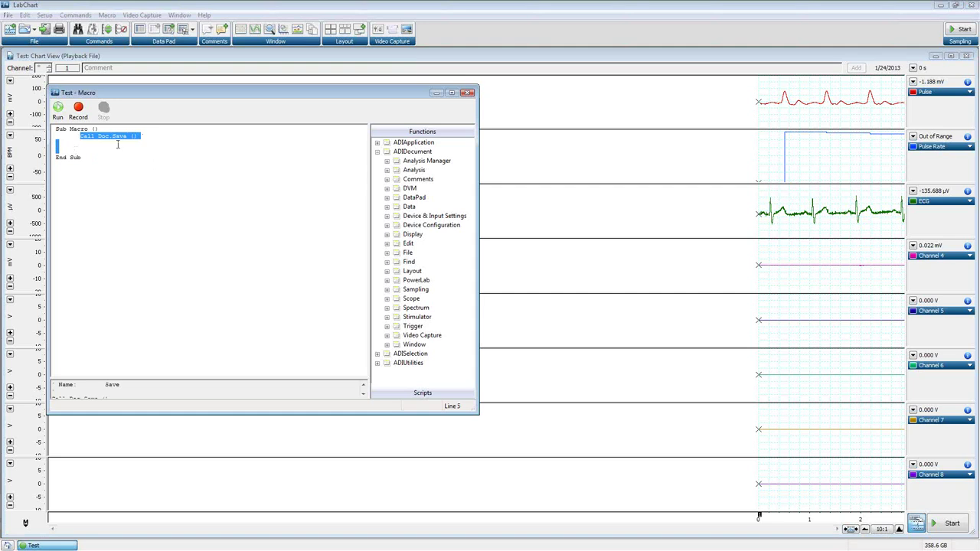
{"action": "left_click", "coordinate": [469, 93]}
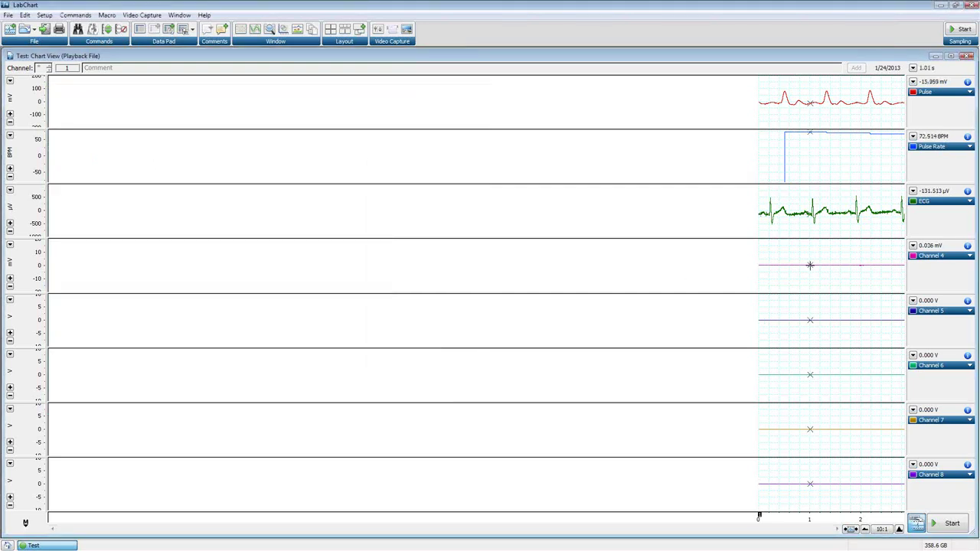
{"action": "left_click", "coordinate": [106, 14]}
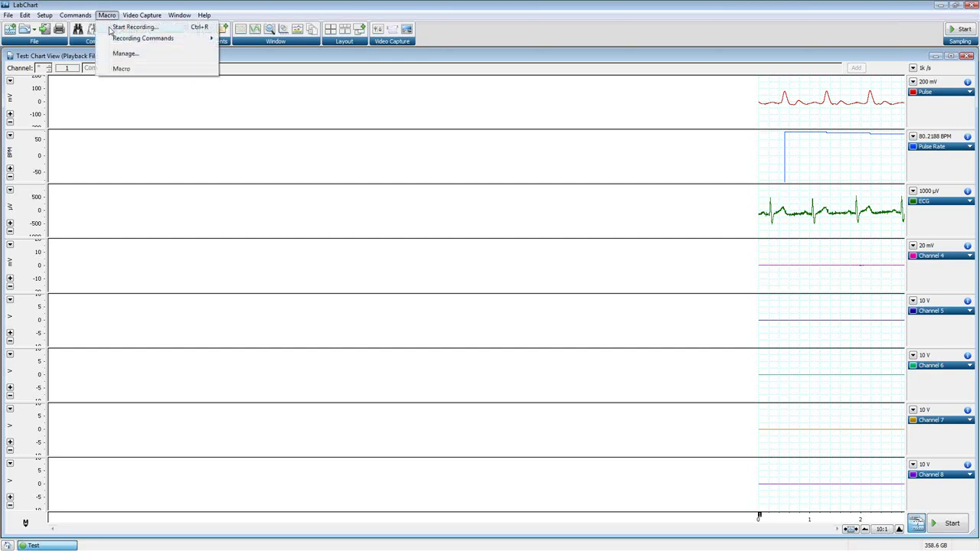
{"action": "left_click", "coordinate": [141, 25]}
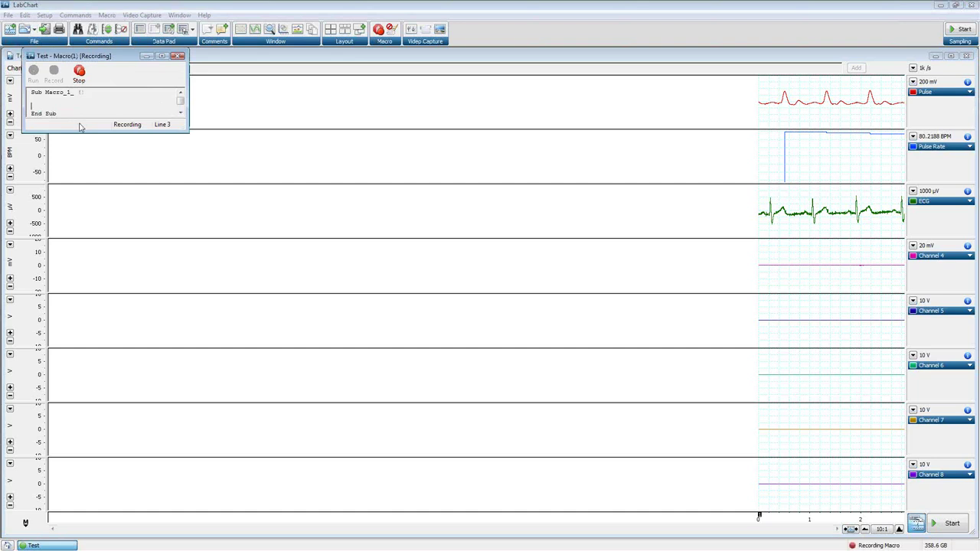
{"action": "left_click", "coordinate": [177, 57]}
{"action": "left_click", "coordinate": [177, 57]}
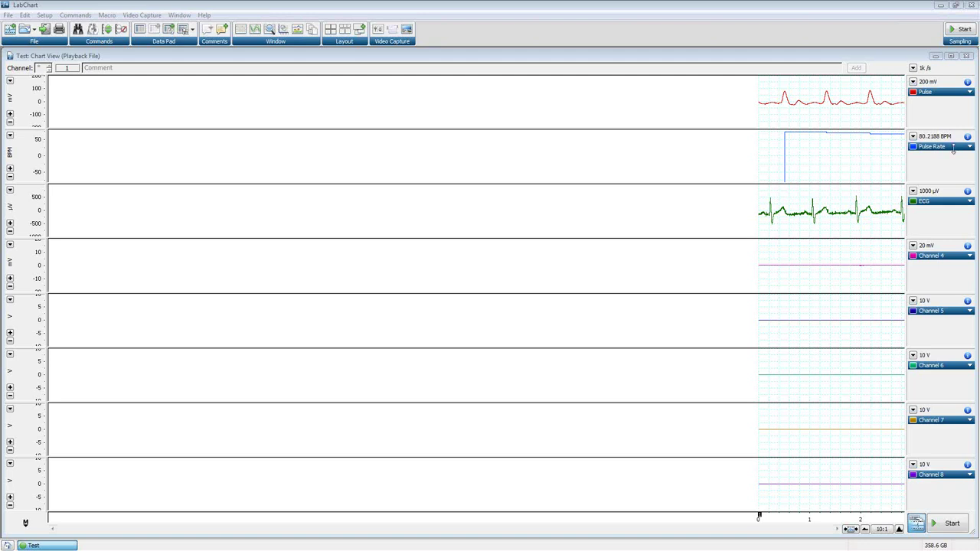
- Open the document macro named Macro for editing and run its save script
{"action": "left_click", "coordinate": [85, 15]}
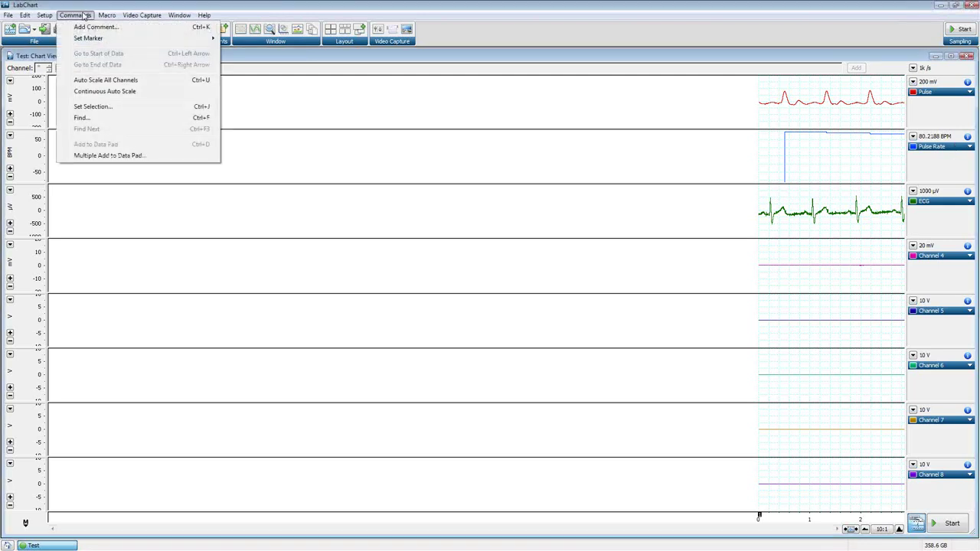
{"action": "mouse_move", "coordinate": [107, 15]}
{"action": "left_click", "coordinate": [124, 53]}
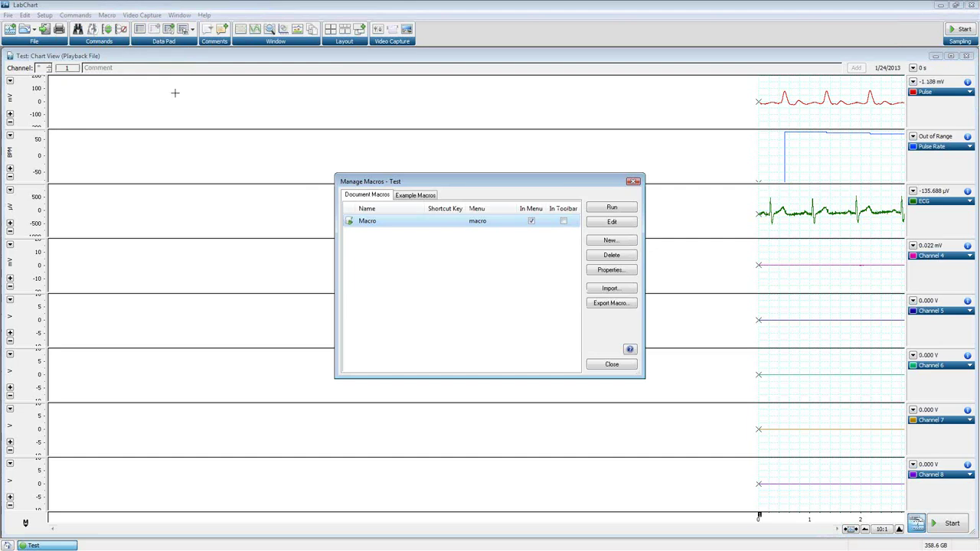
{"action": "double_click", "coordinate": [479, 222]}
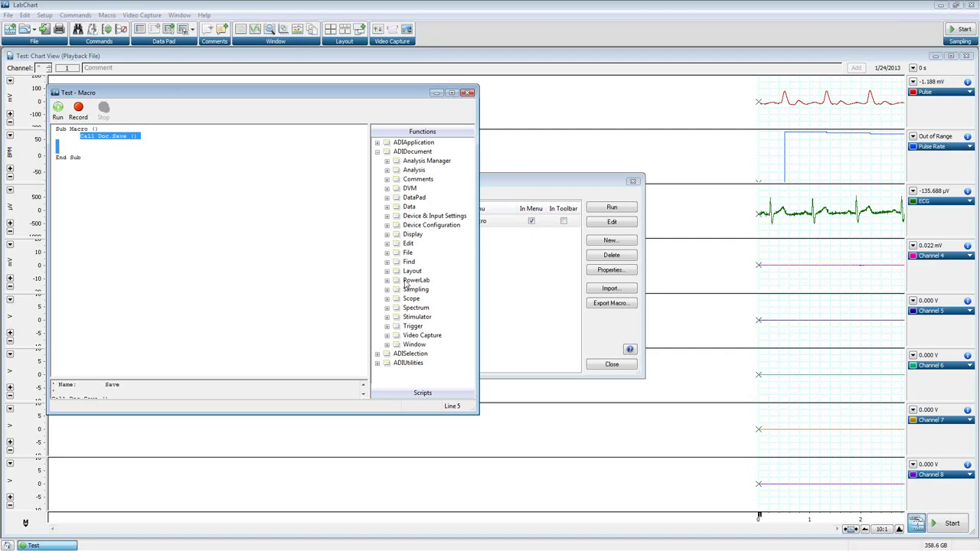
{"action": "left_click", "coordinate": [388, 172]}
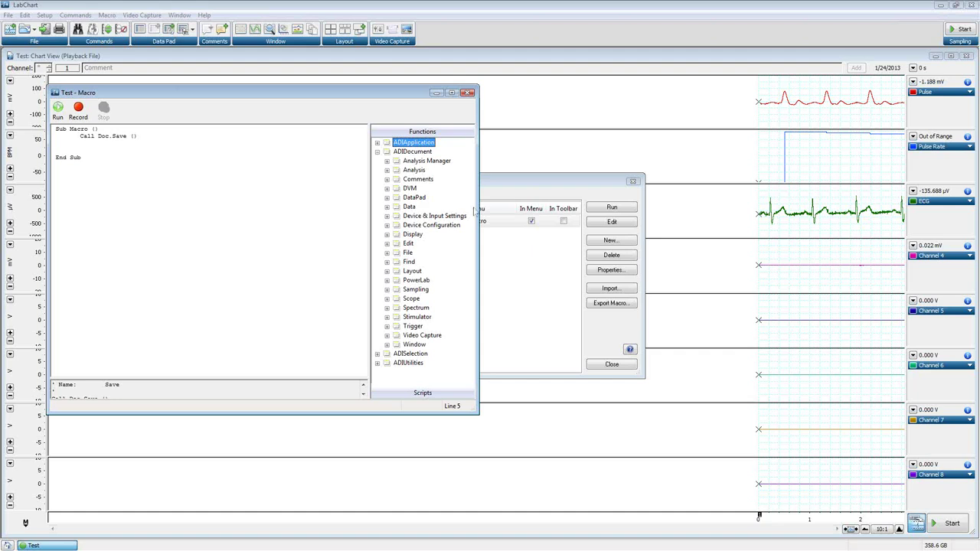
{"action": "left_click", "coordinate": [916, 523]}
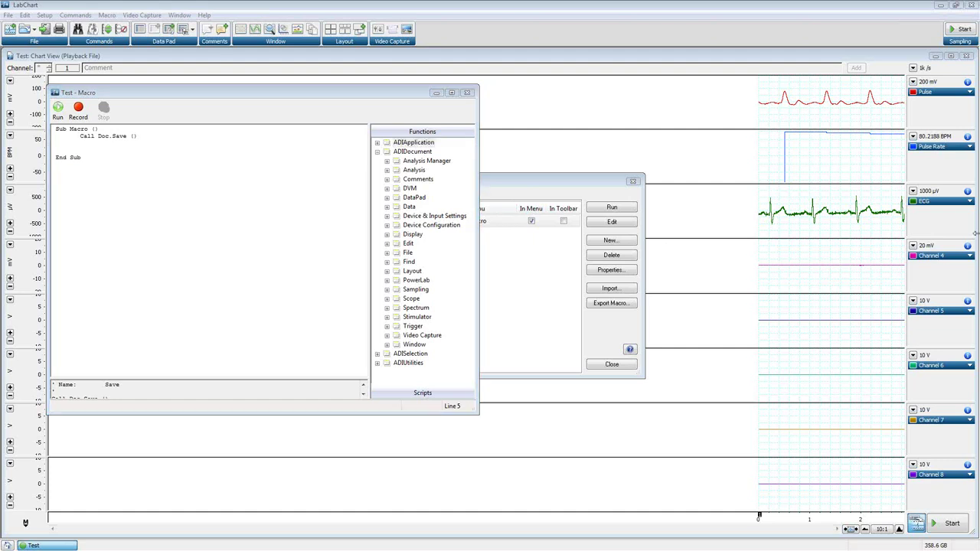
{"action": "left_click", "coordinate": [59, 111]}
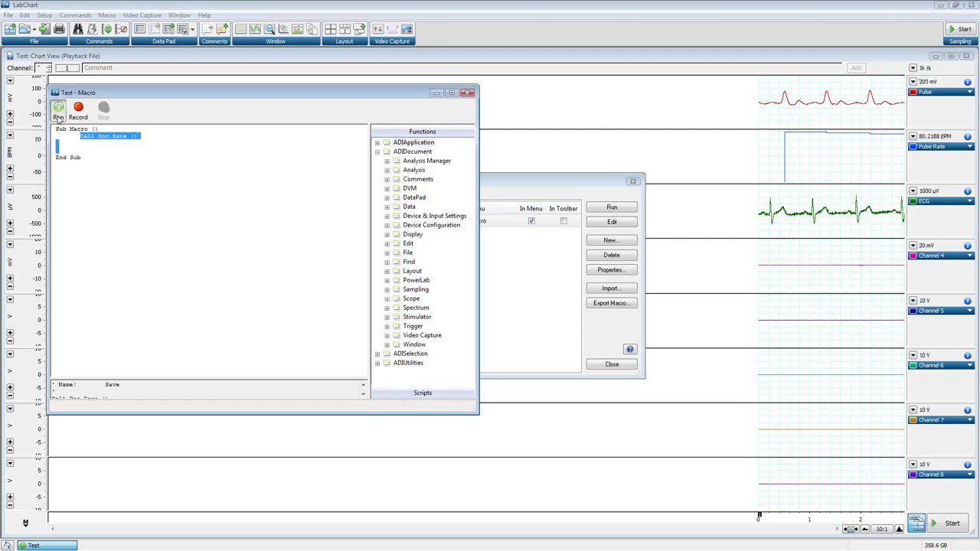
- Start recording into the existing macro and repeatedly shift, expand and compress the Pulse channel's amplitude scale
{"action": "left_click", "coordinate": [79, 109]}
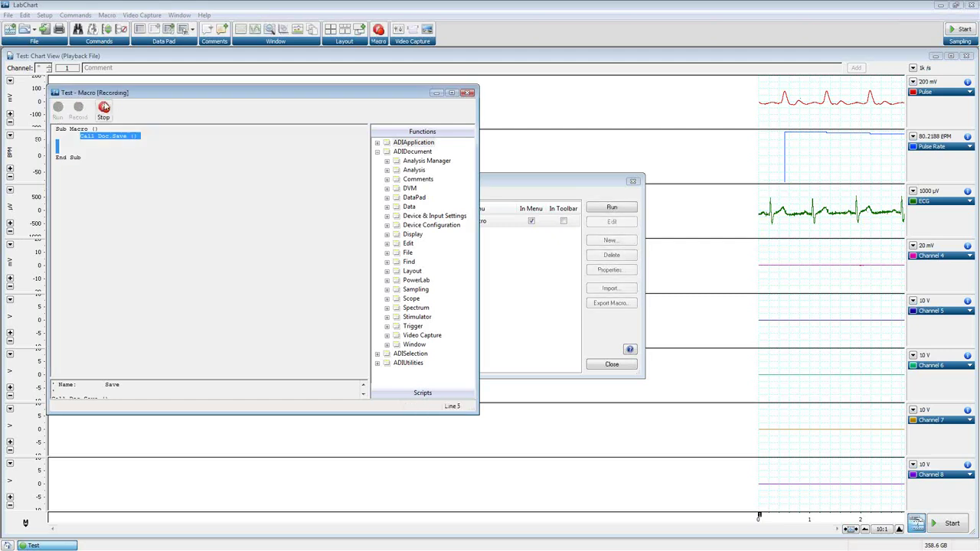
{"action": "left_click_drag", "start_coordinate": [122, 93], "coordinate": [255, 89]}
{"action": "left_click_drag", "start_coordinate": [36, 97], "coordinate": [36, 105]}
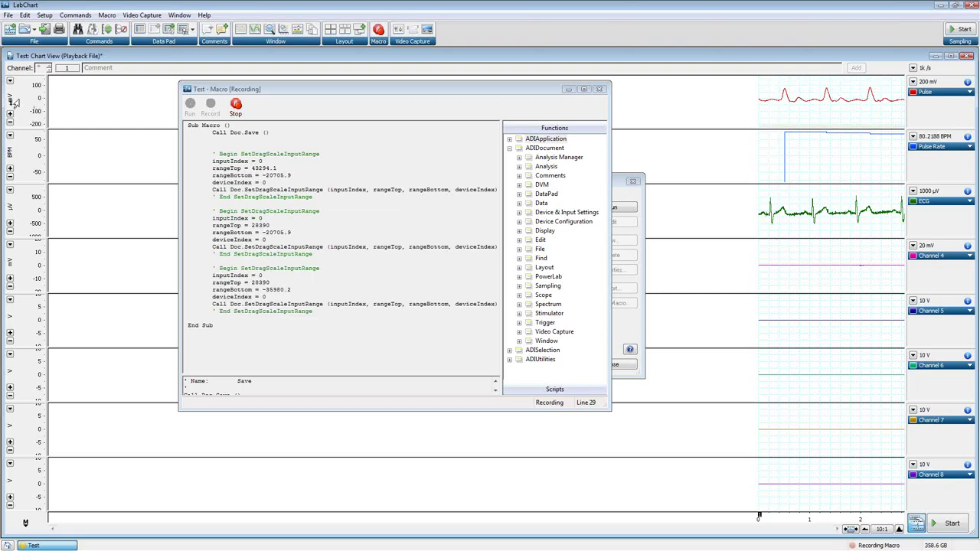
{"action": "left_click", "coordinate": [10, 114]}
{"action": "left_click", "coordinate": [10, 114]}
{"action": "left_click", "coordinate": [10, 122]}
{"action": "left_click", "coordinate": [10, 122]}
{"action": "left_click", "coordinate": [10, 122]}
{"action": "left_click", "coordinate": [10, 114]}
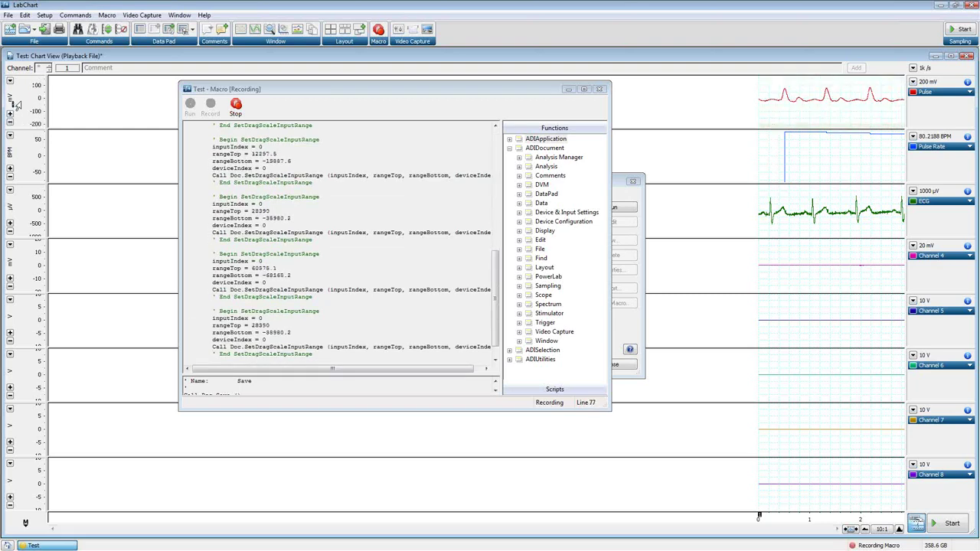
- Record auto scaling of all channels, toggling continuous auto scale on and off, and a final auto scale, and stop the macro recording
{"action": "left_click", "coordinate": [107, 30]}
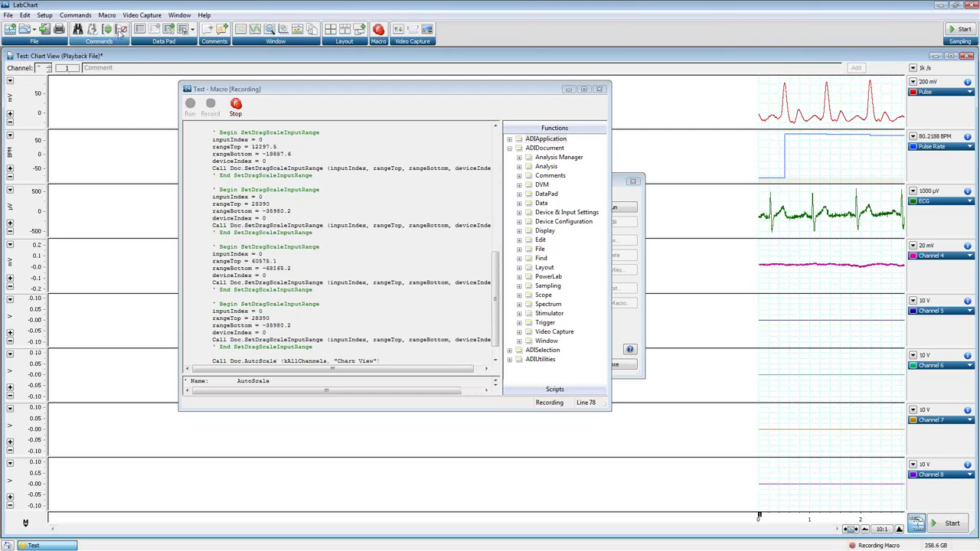
{"action": "left_click", "coordinate": [121, 32]}
{"action": "left_click", "coordinate": [109, 33]}
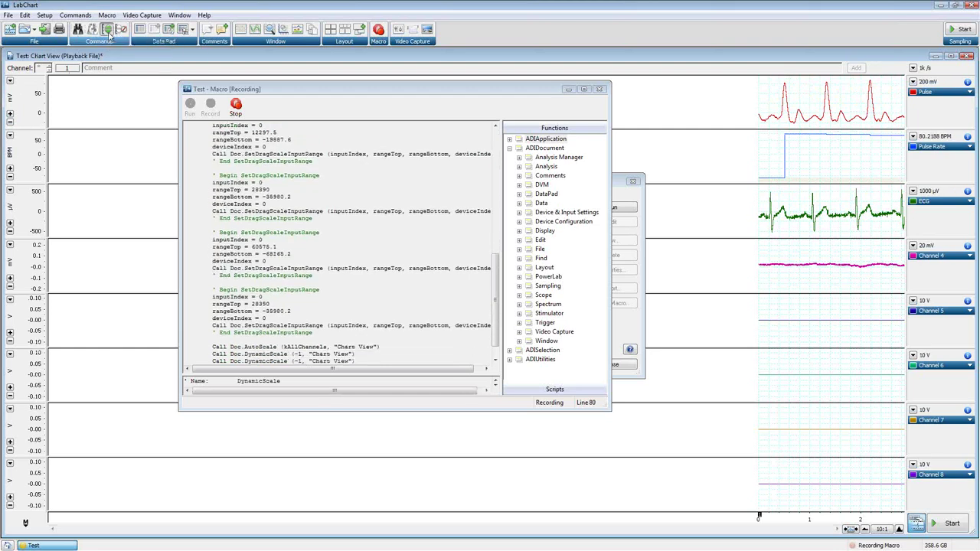
{"action": "left_click", "coordinate": [108, 34]}
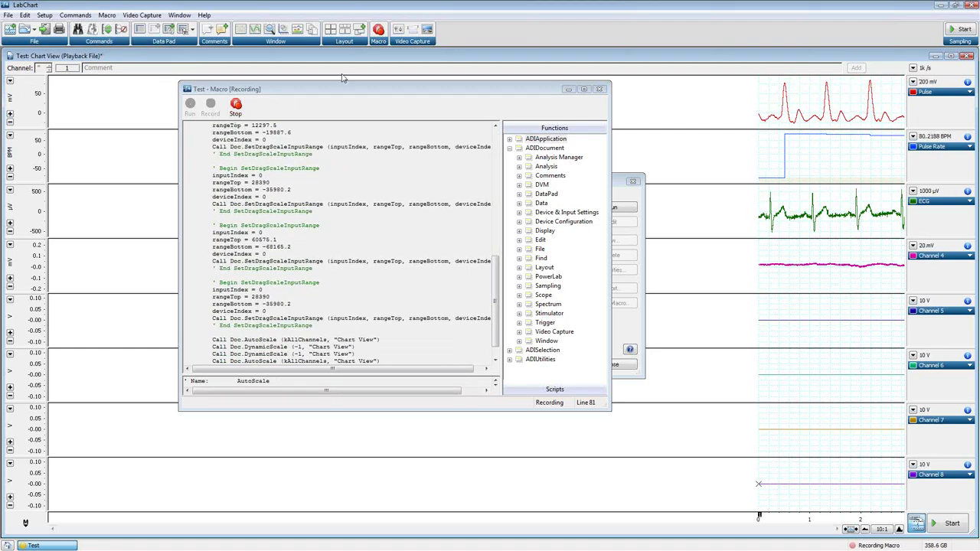
{"action": "left_click", "coordinate": [236, 106]}
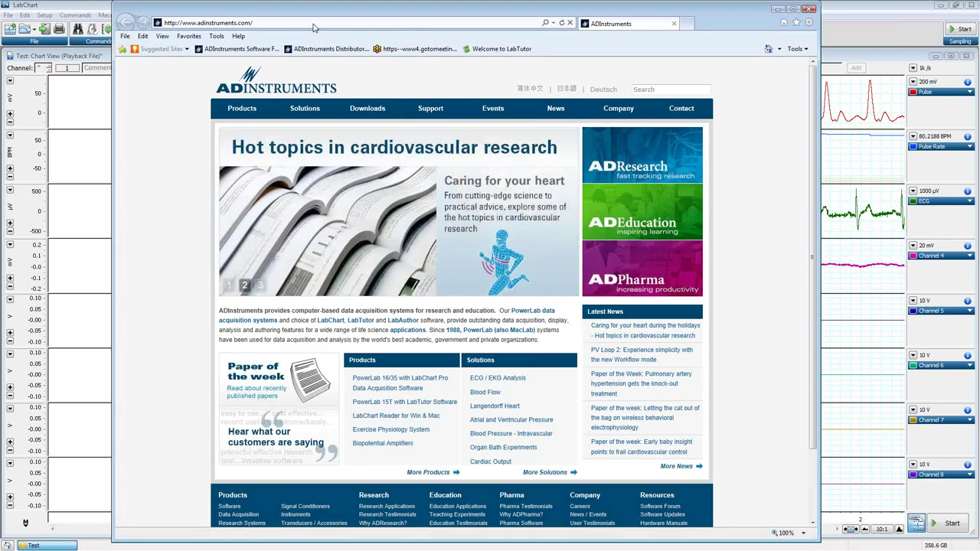
- Visit the ADInstruments Software Forum from the web browser's favorites and close the browser
{"action": "left_click", "coordinate": [238, 49]}
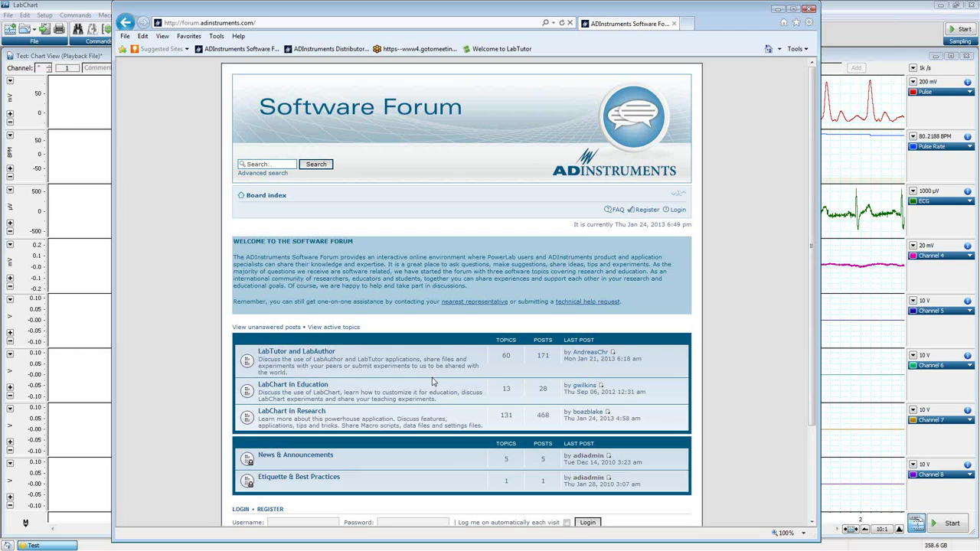
{"action": "left_click", "coordinate": [808, 10]}
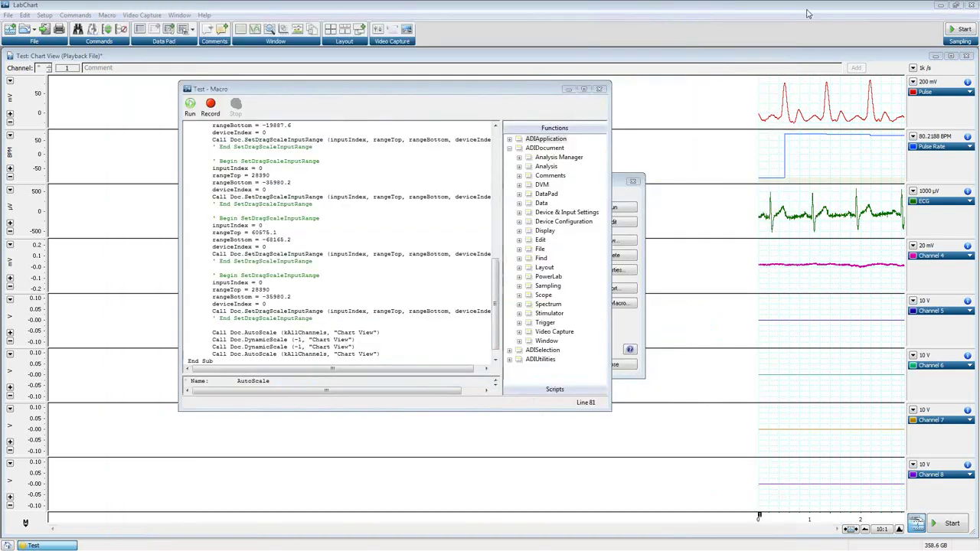